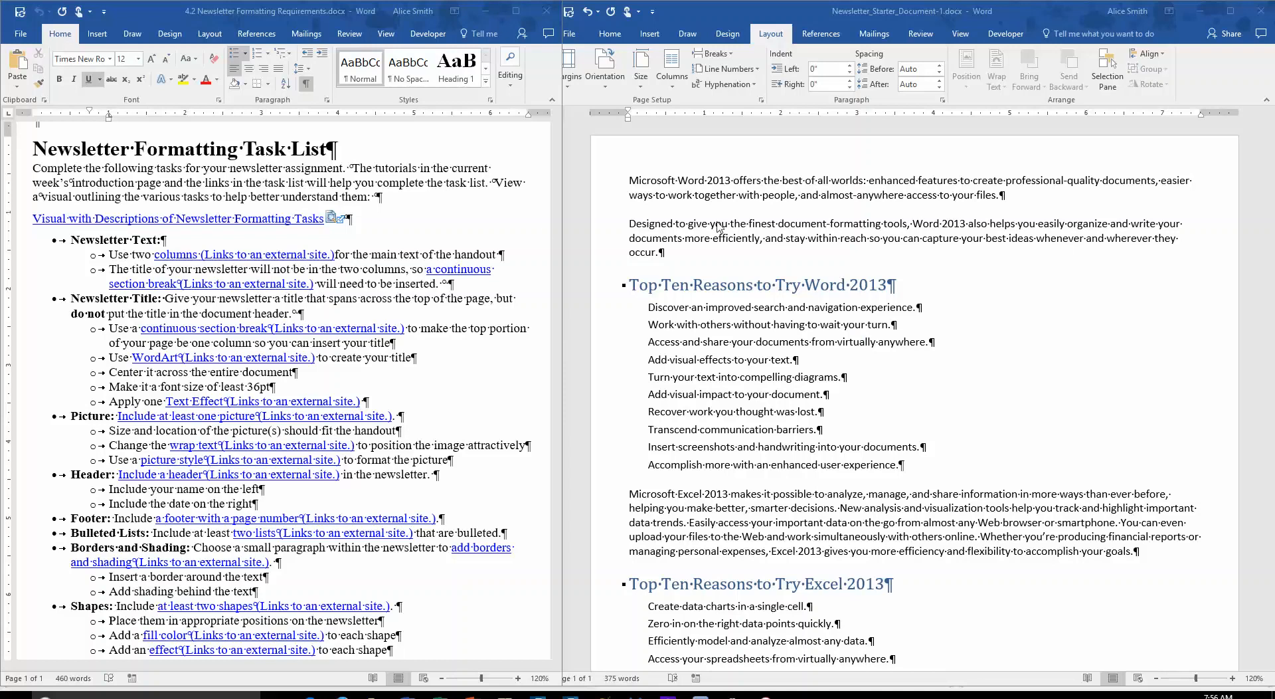
Step: Add two blank paragraphs above the first body paragraph, followed by a continuous section break before the newsletter text
click(634, 181)
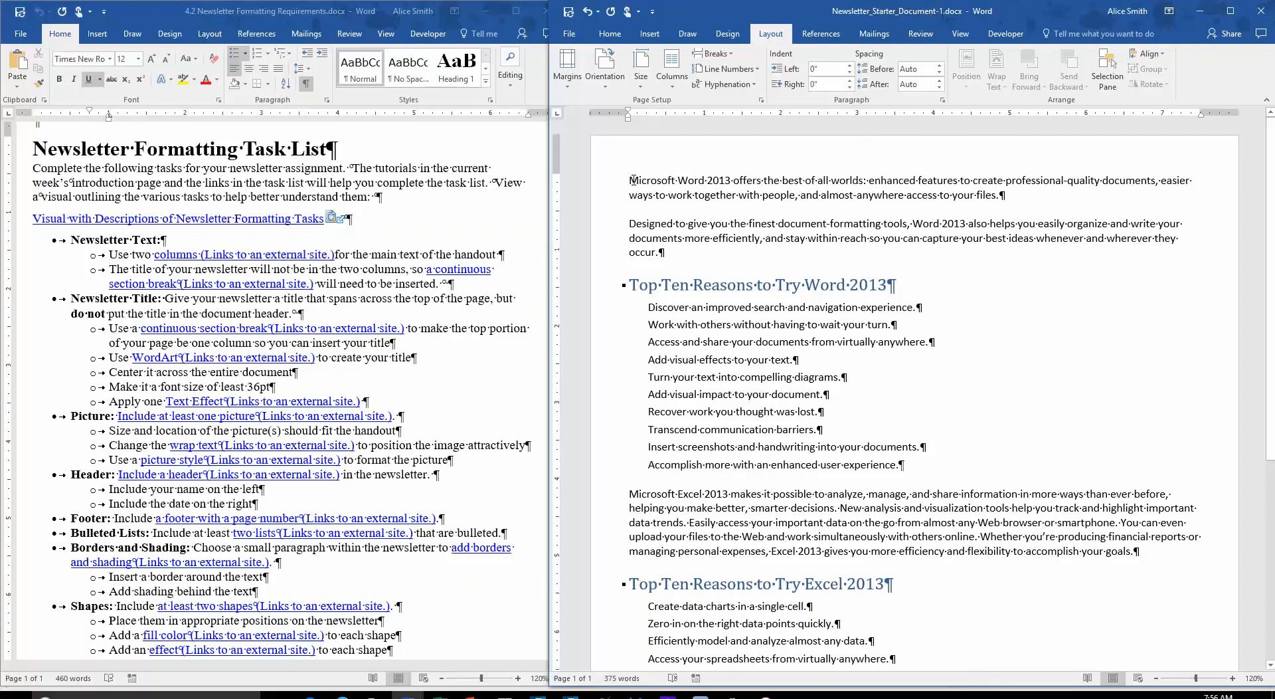
key(Return)
key(Return)
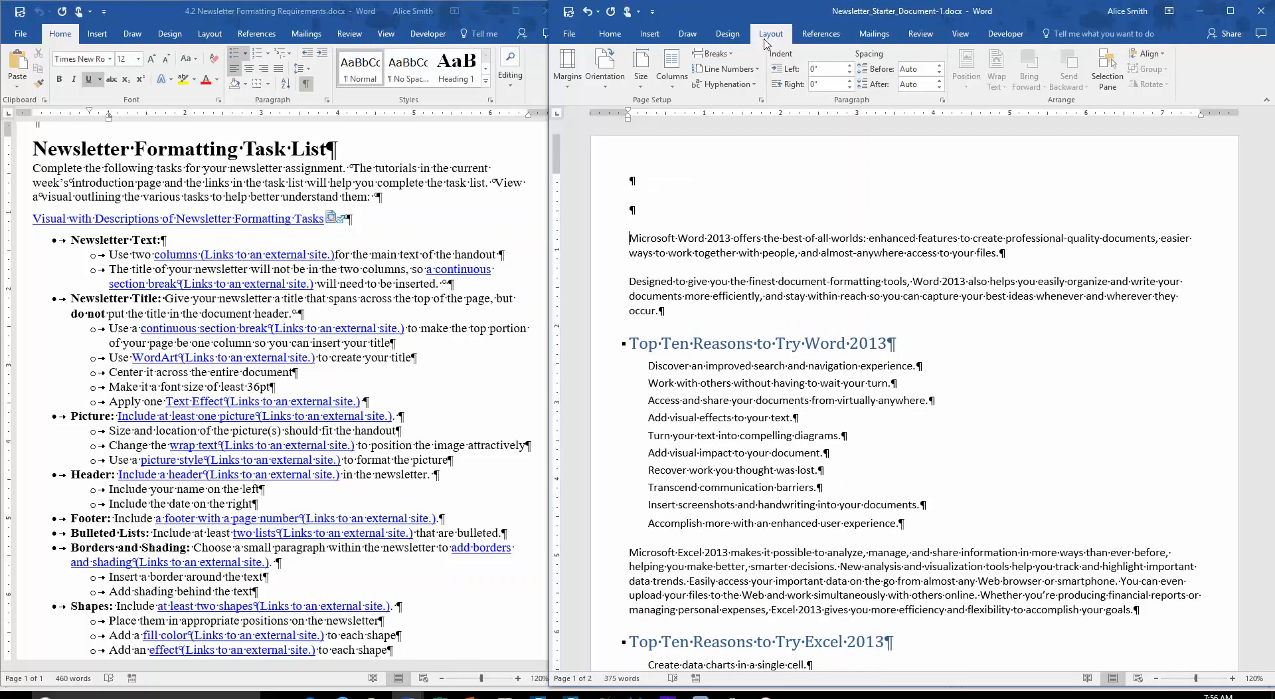
click(734, 55)
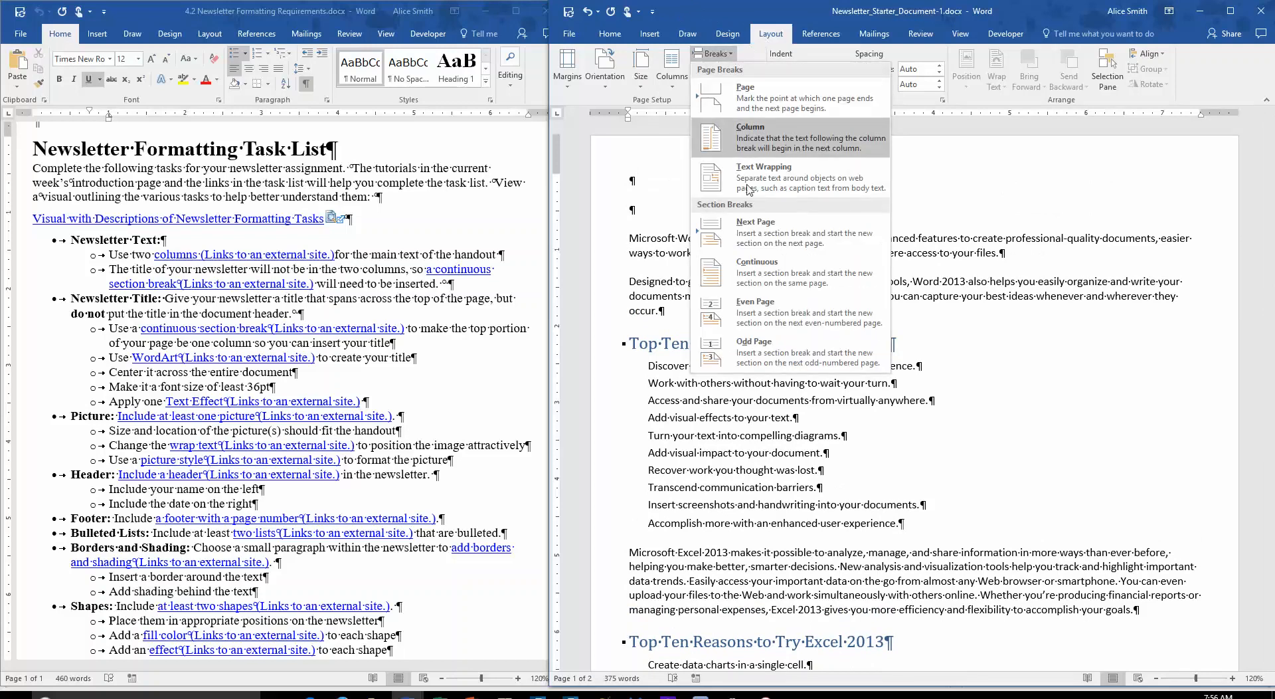
click(761, 283)
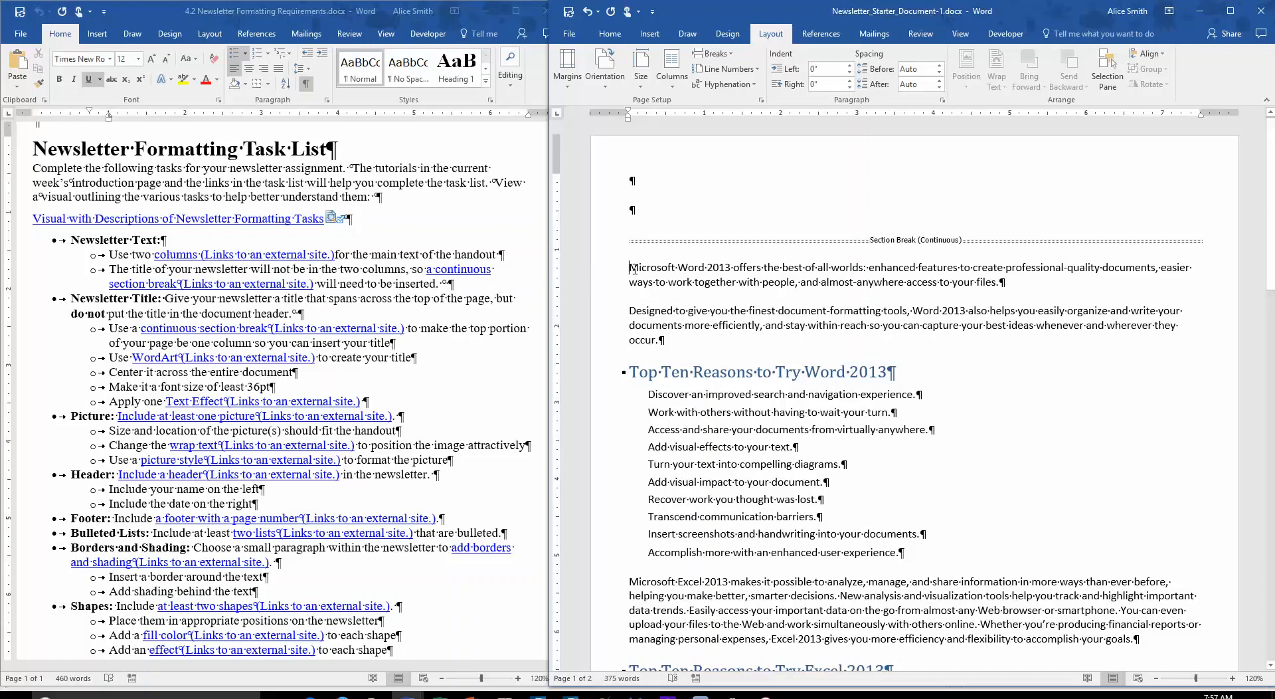
Step: Format the newsletter text below the section break in two equal-width columns, applied to this section only
click(672, 67)
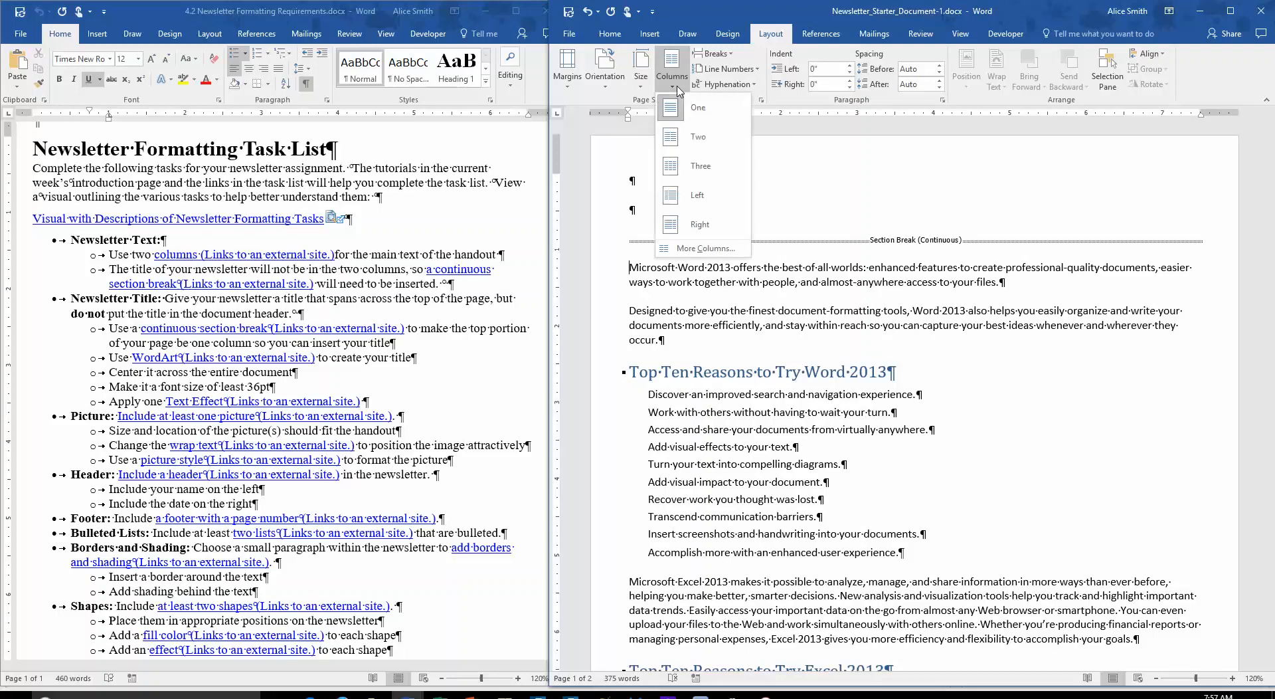
click(704, 248)
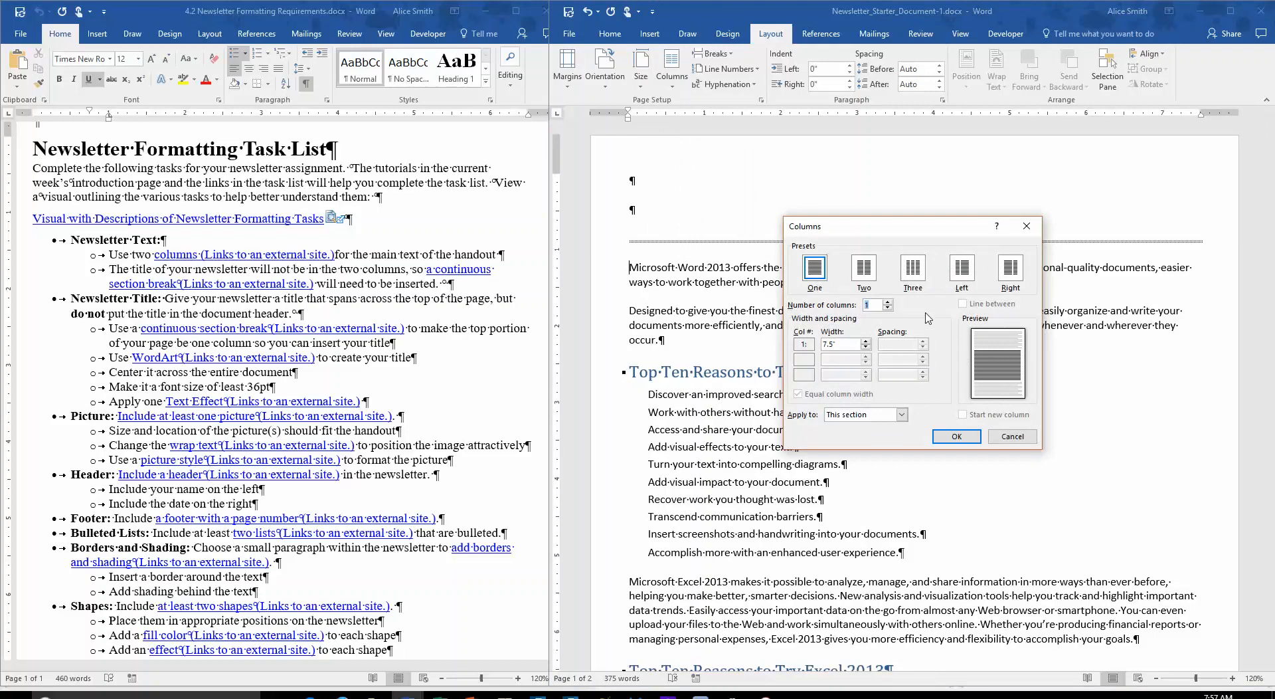
click(901, 414)
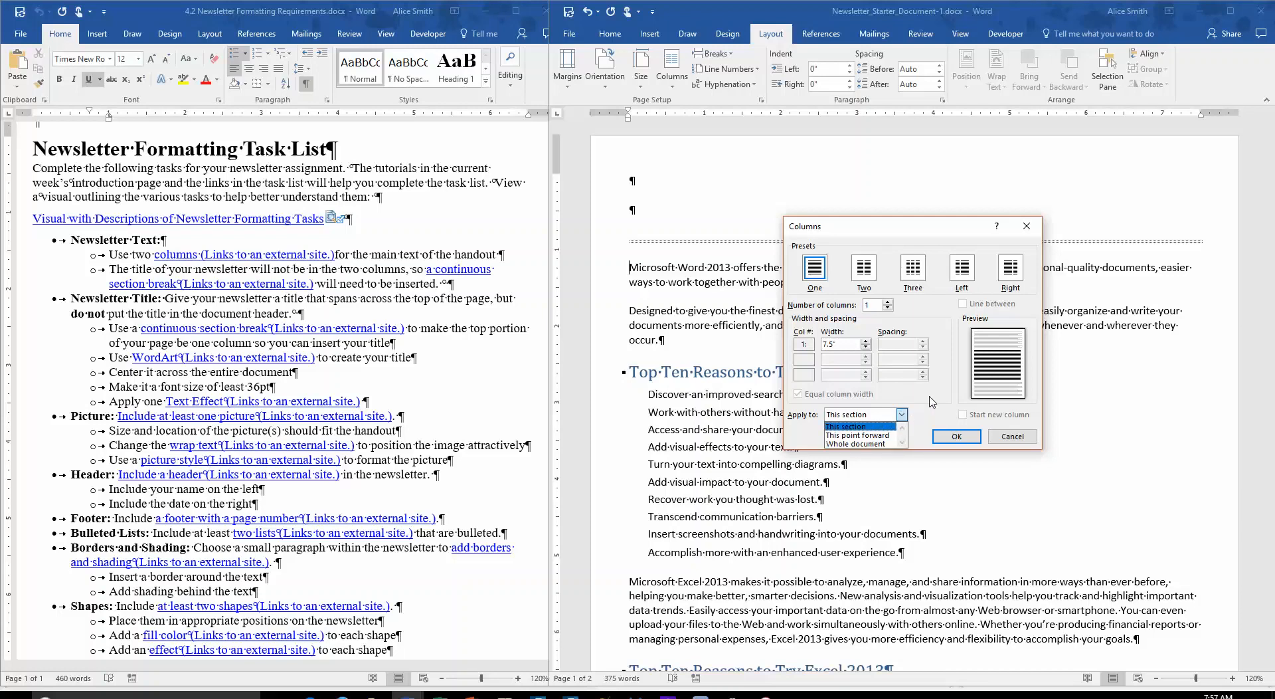
click(933, 402)
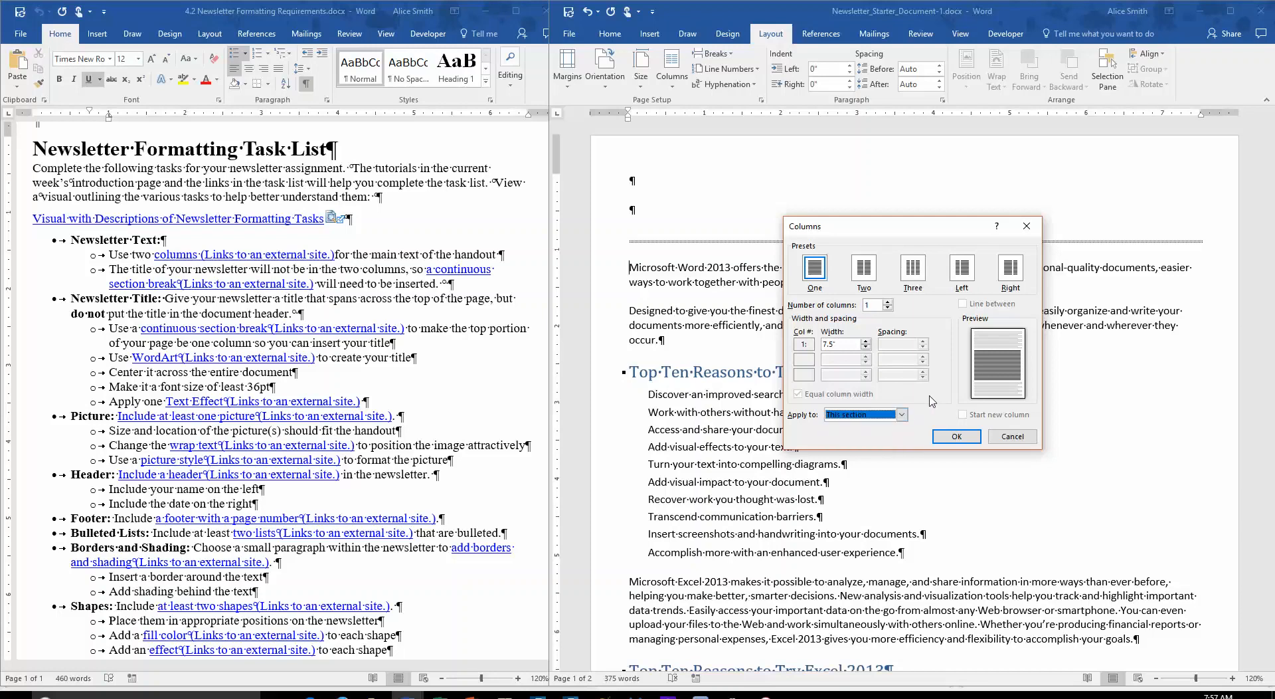
click(865, 274)
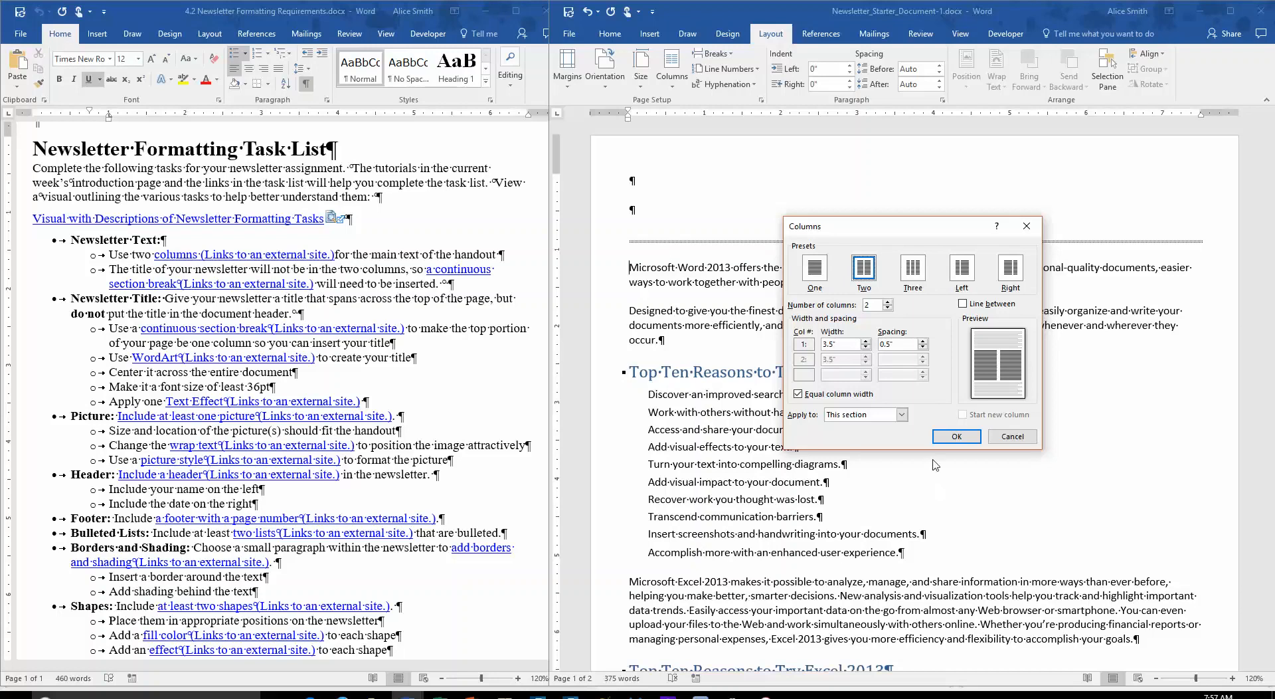
click(957, 436)
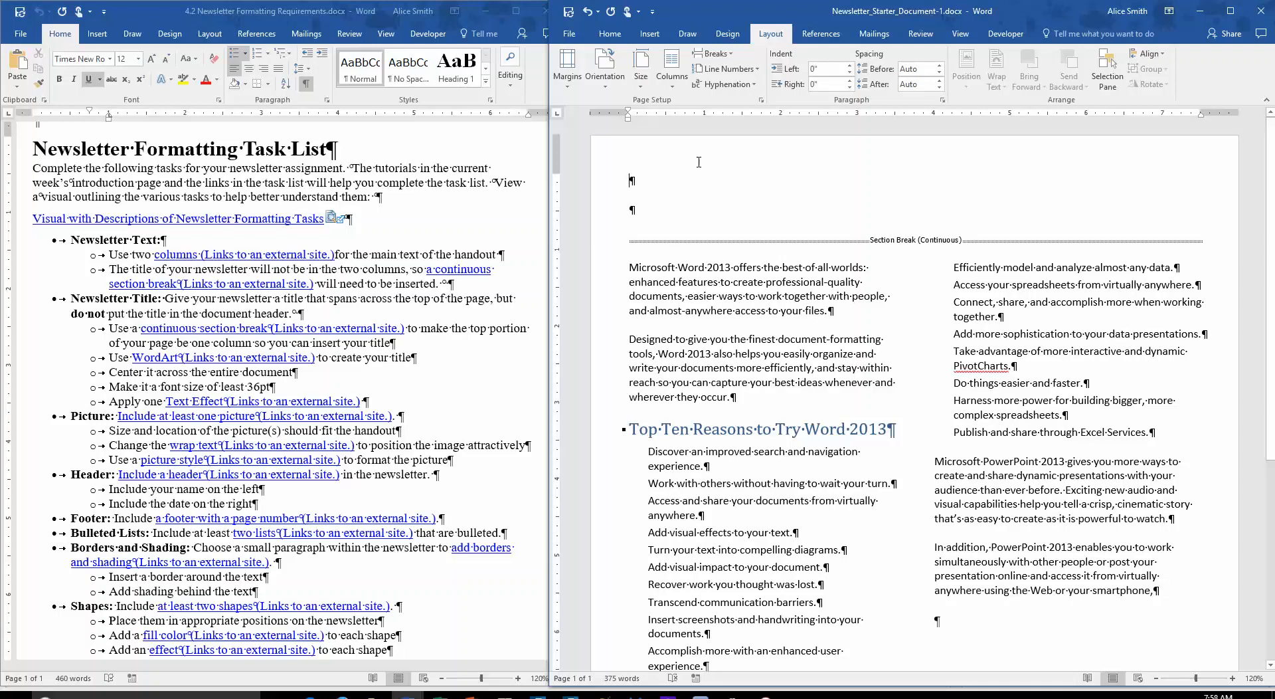
Step: Insert light-blue shadowed WordArt in the blank area above the section break and centre it across the page at the top margin
click(650, 33)
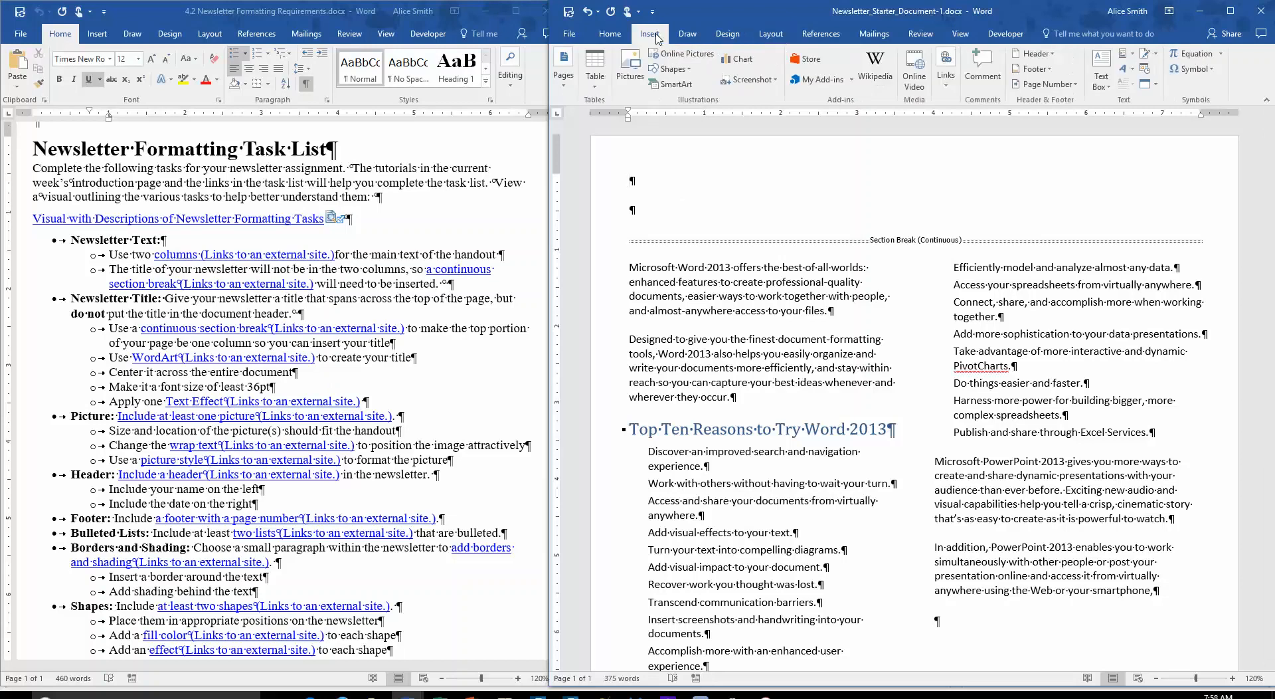
click(1133, 73)
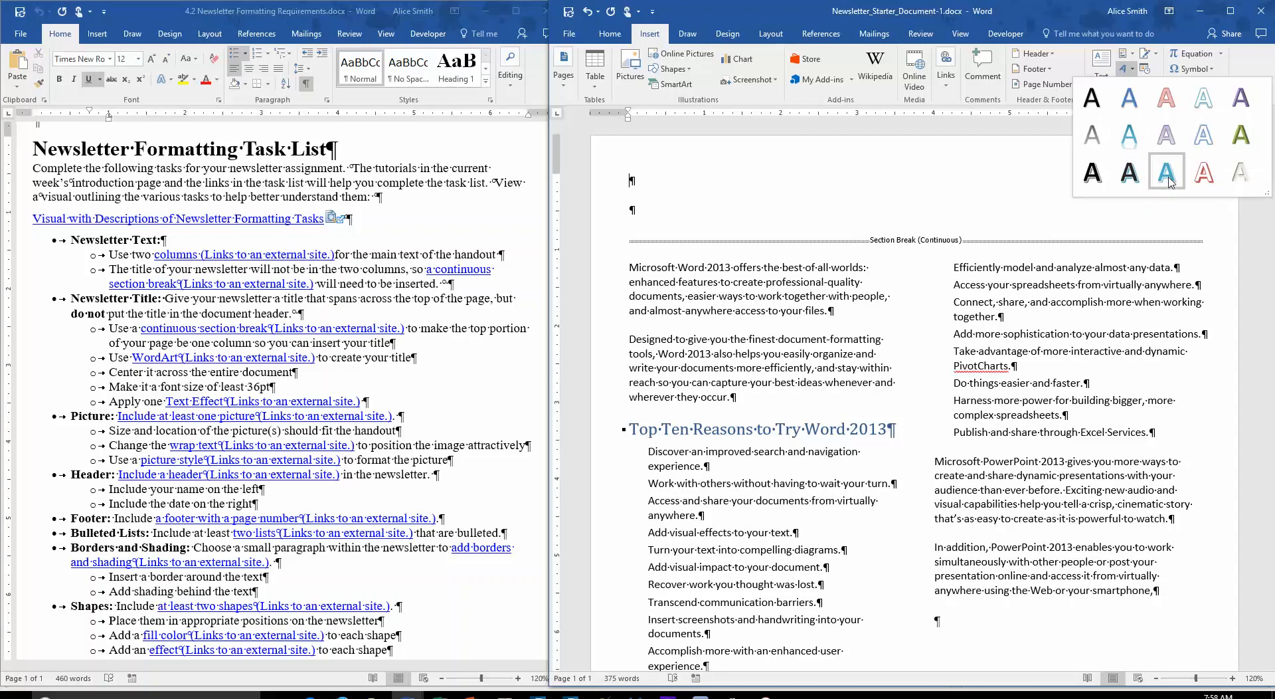
click(1168, 180)
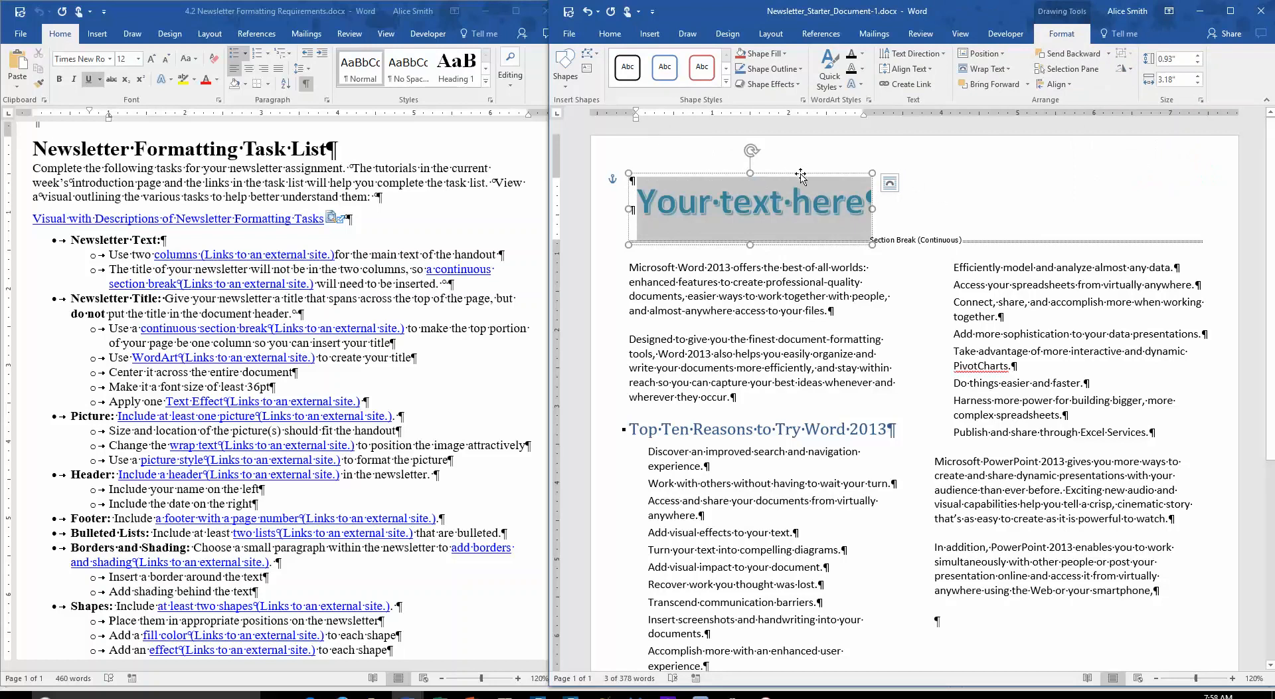
drag(801, 175, 964, 174)
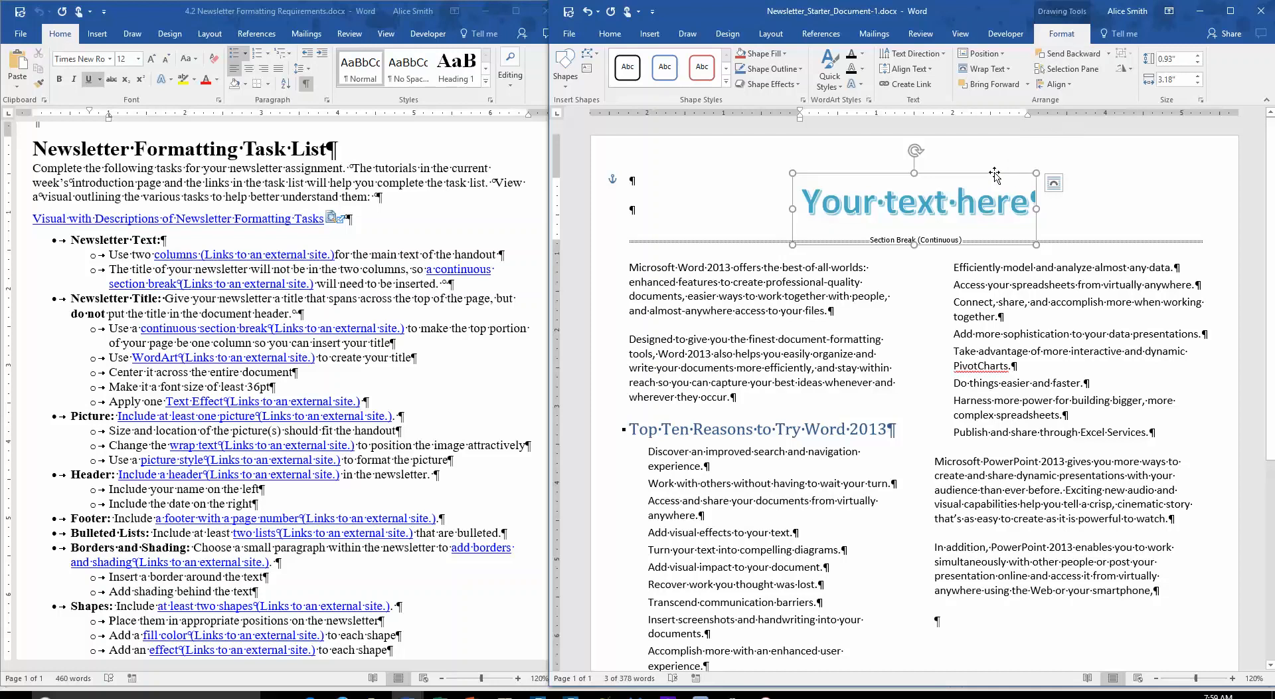
drag(998, 173, 1003, 171)
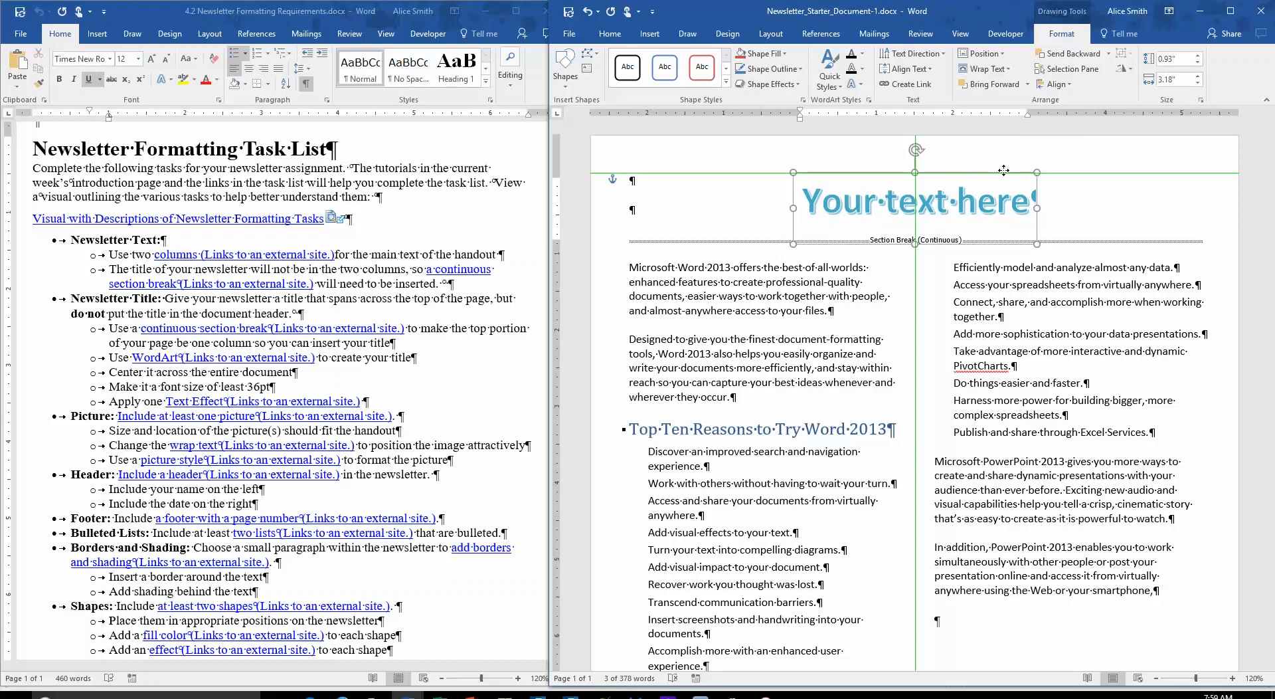
drag(1004, 170, 1004, 173)
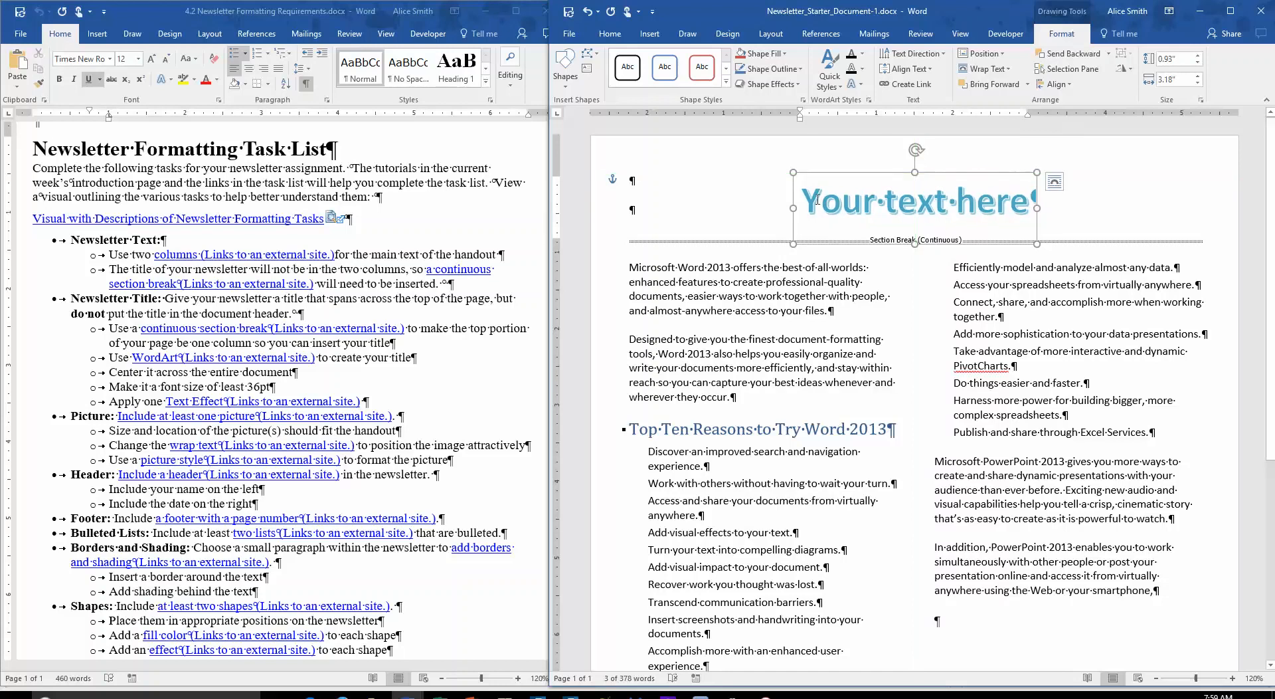
Step: Replace the WordArt placeholder text with the title "Harrison College Newsletter" and check its font size
drag(807, 200, 979, 199)
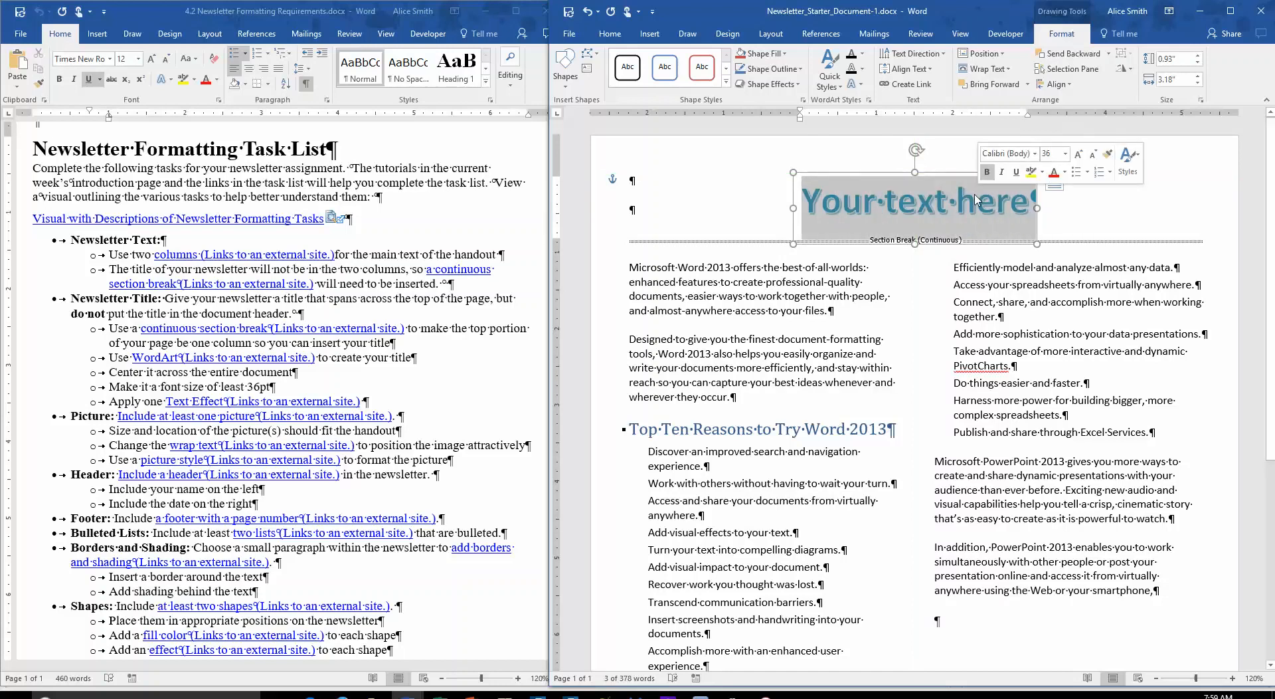
text(Harrison)
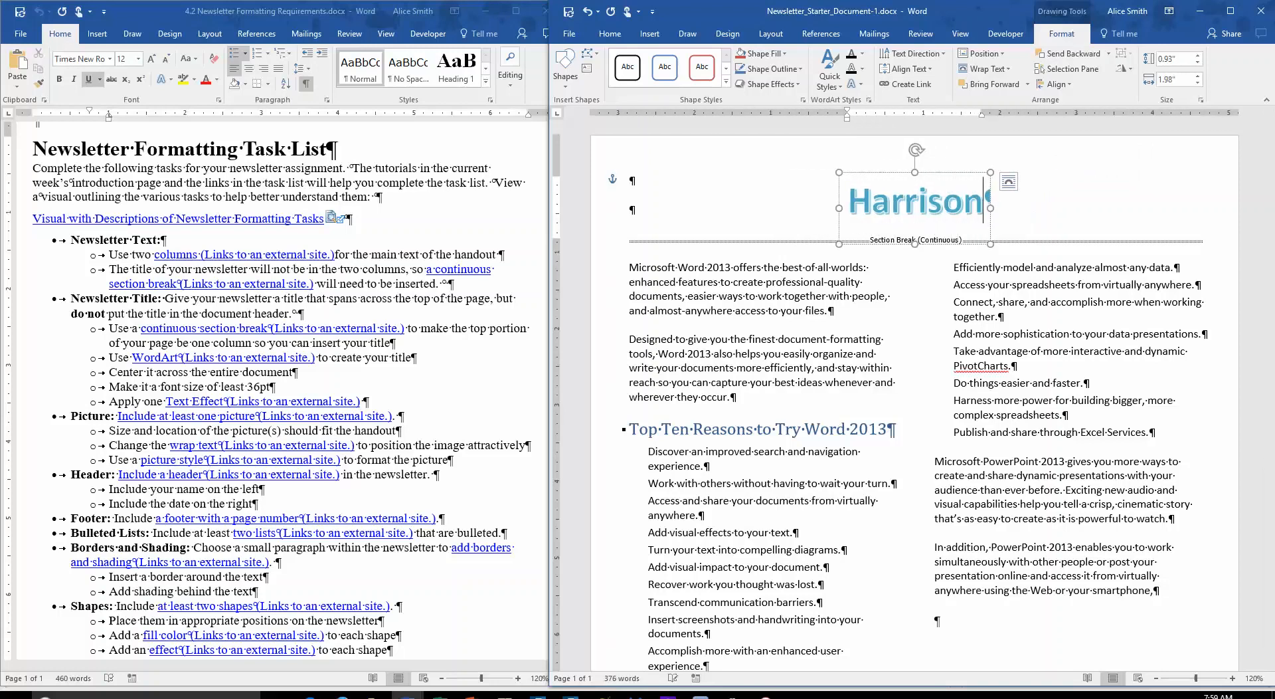
text( College Ne)
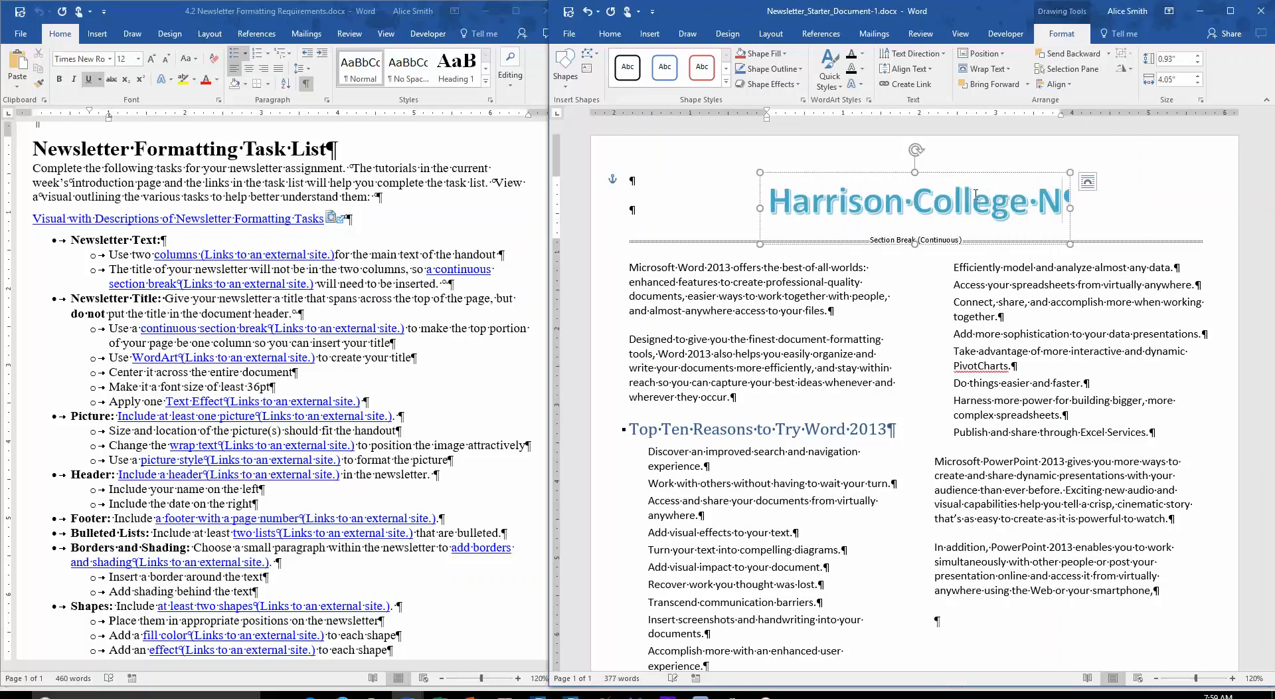
text(wsletter)
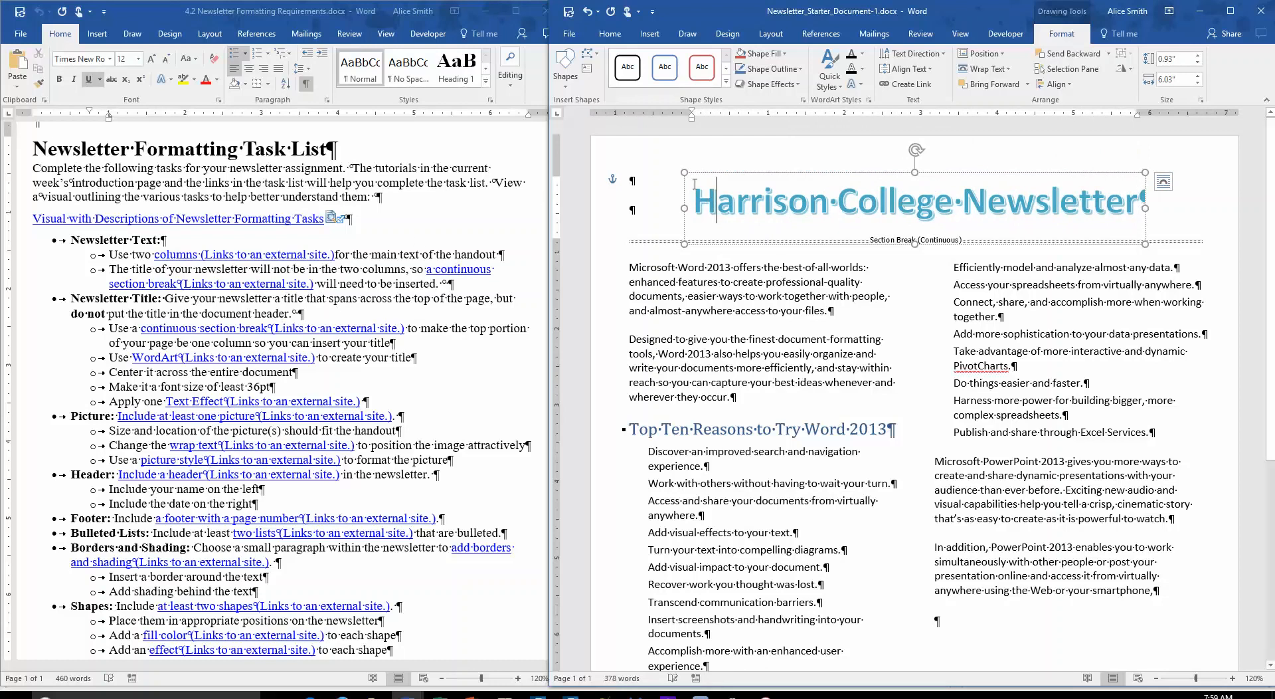
click(610, 34)
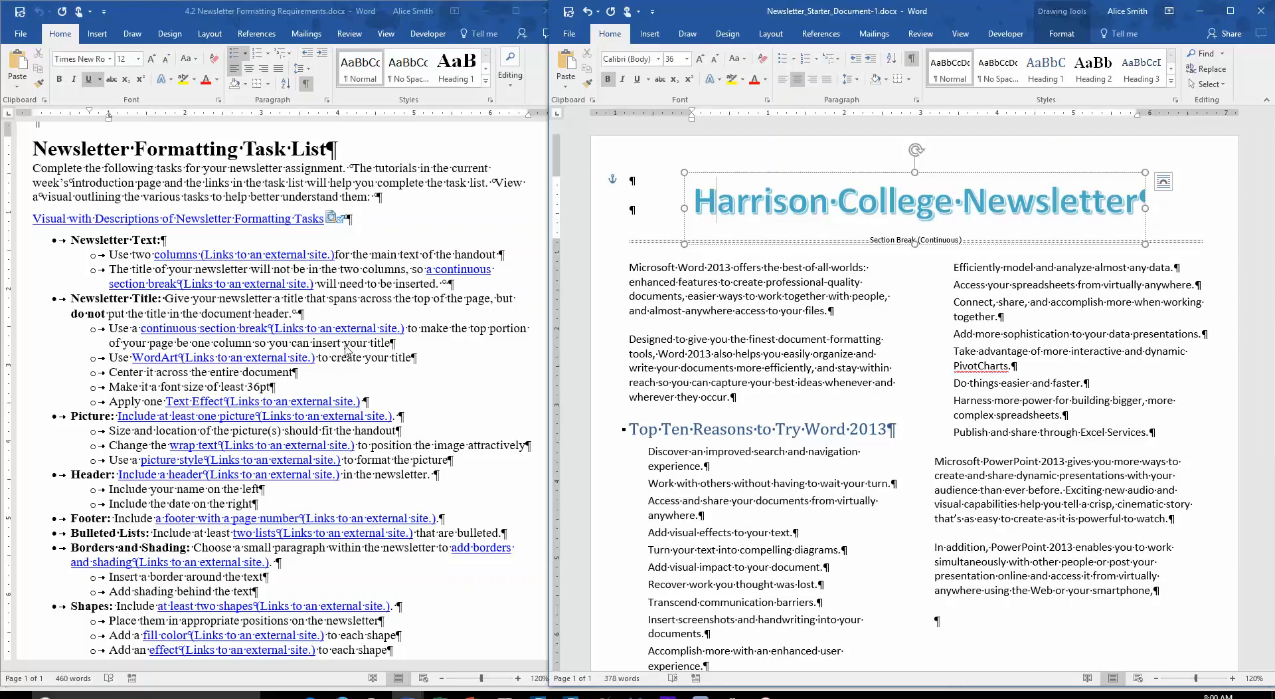
Step: Start an online picture insertion at the first body paragraph, searching Bing for "MS Office" and showing all results regardless of license
scroll(253, 388, down, 1)
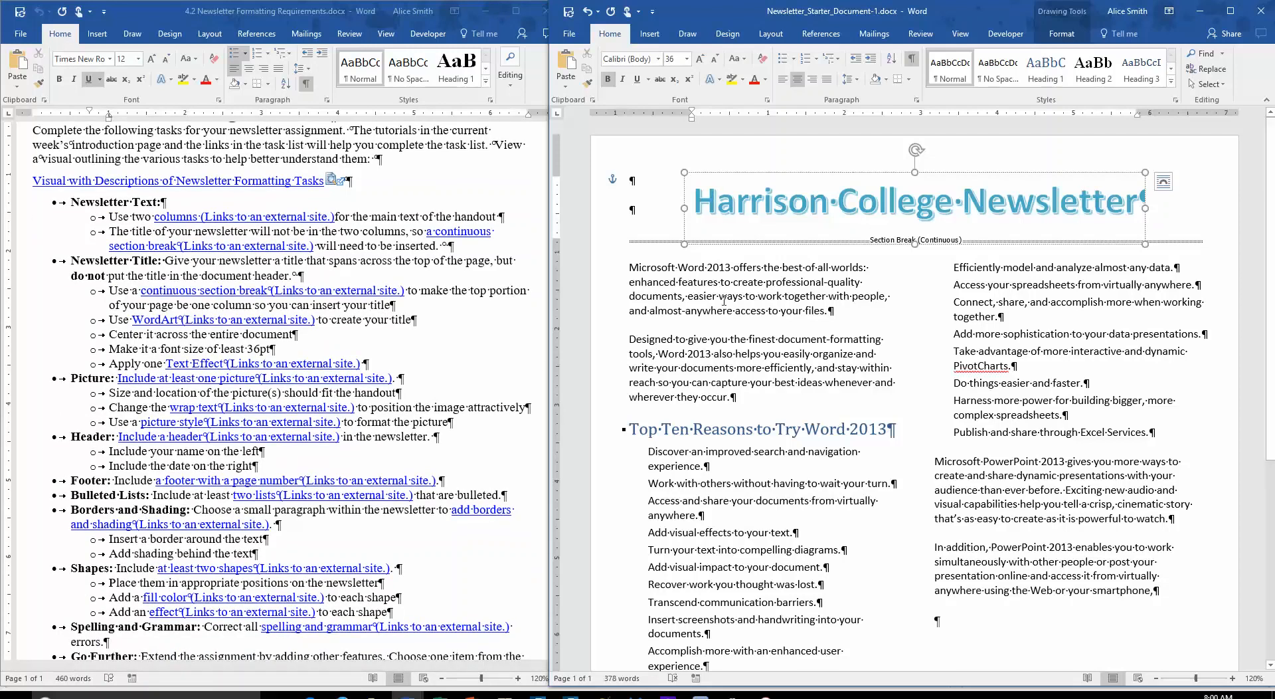
click(727, 269)
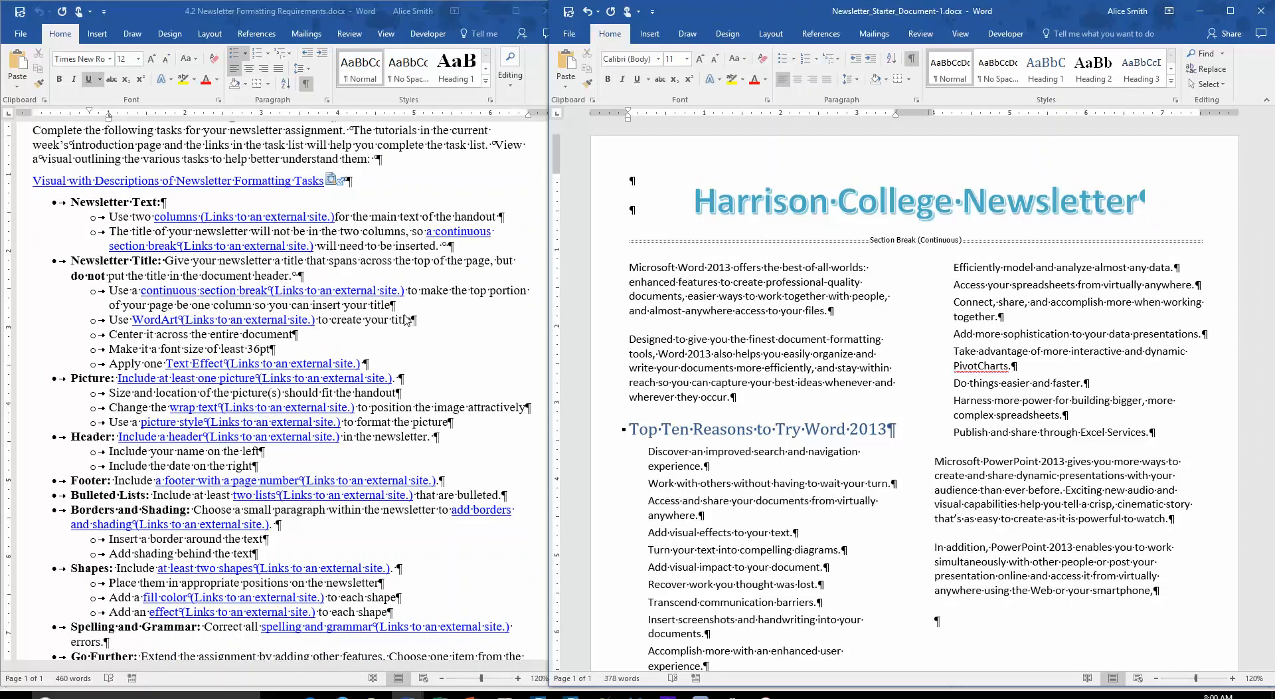
scroll(406, 320, down, 1)
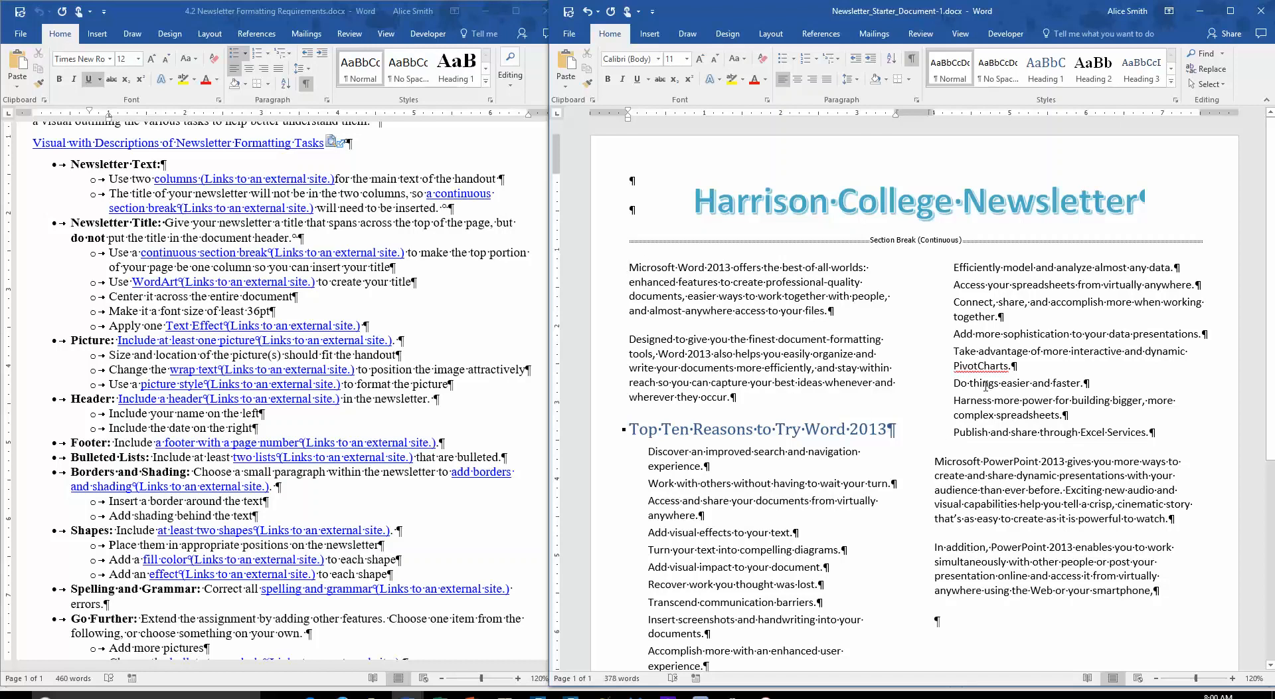
click(728, 33)
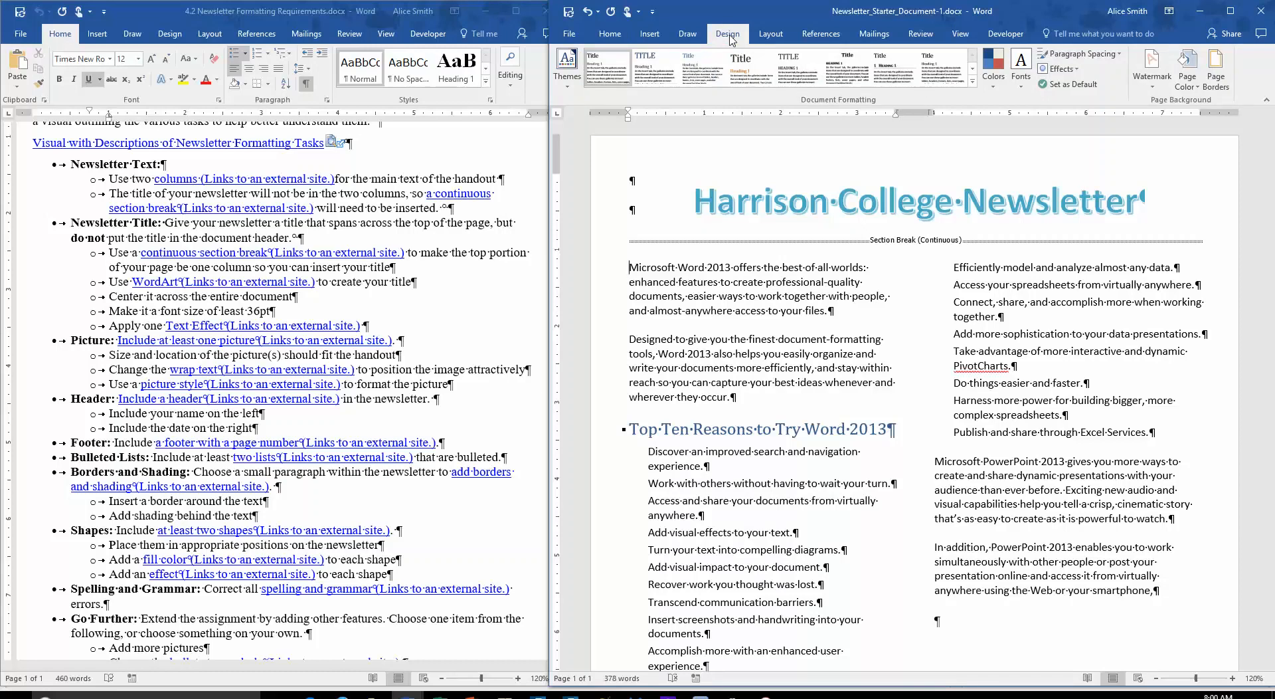
click(660, 36)
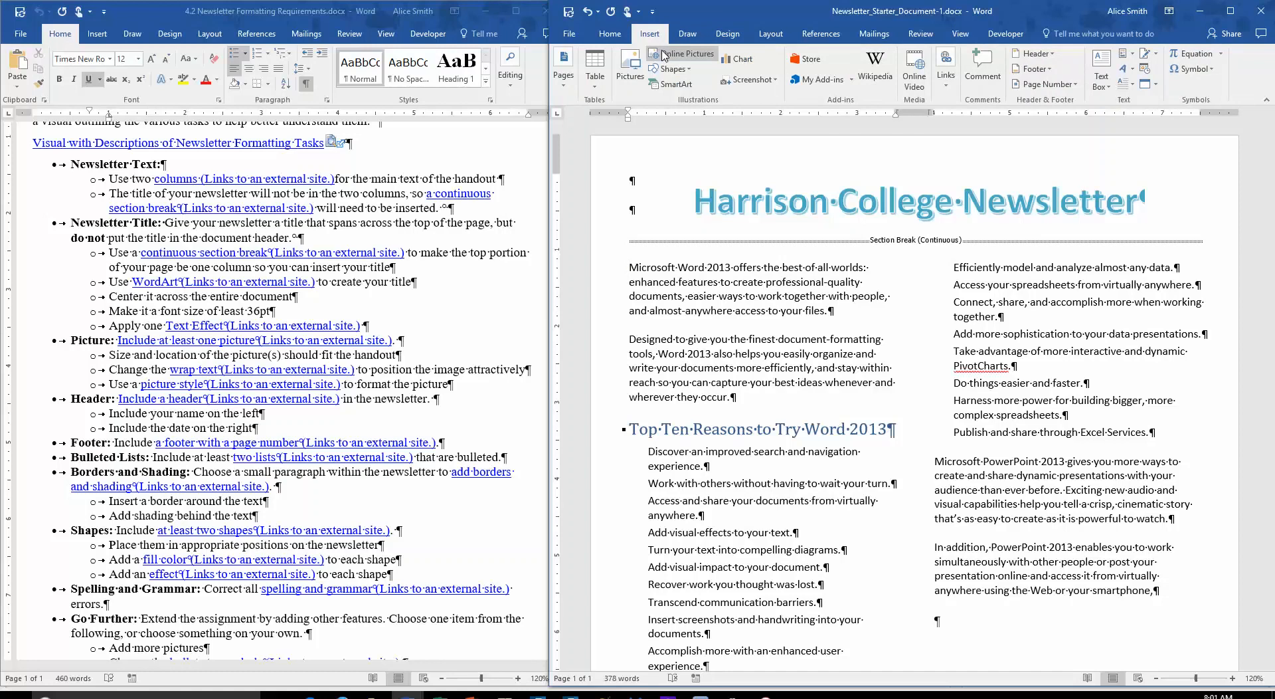
click(705, 58)
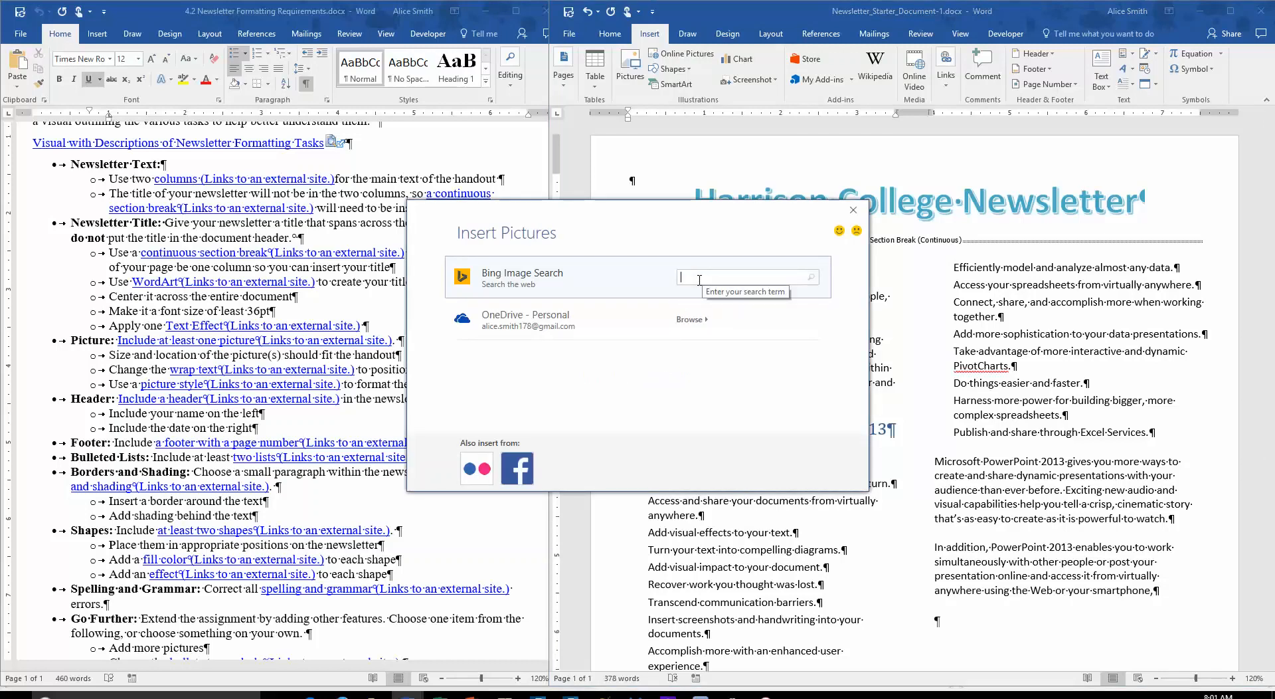
text(micros)
key(BackSpace)
key(BackSpace)
key(Return)
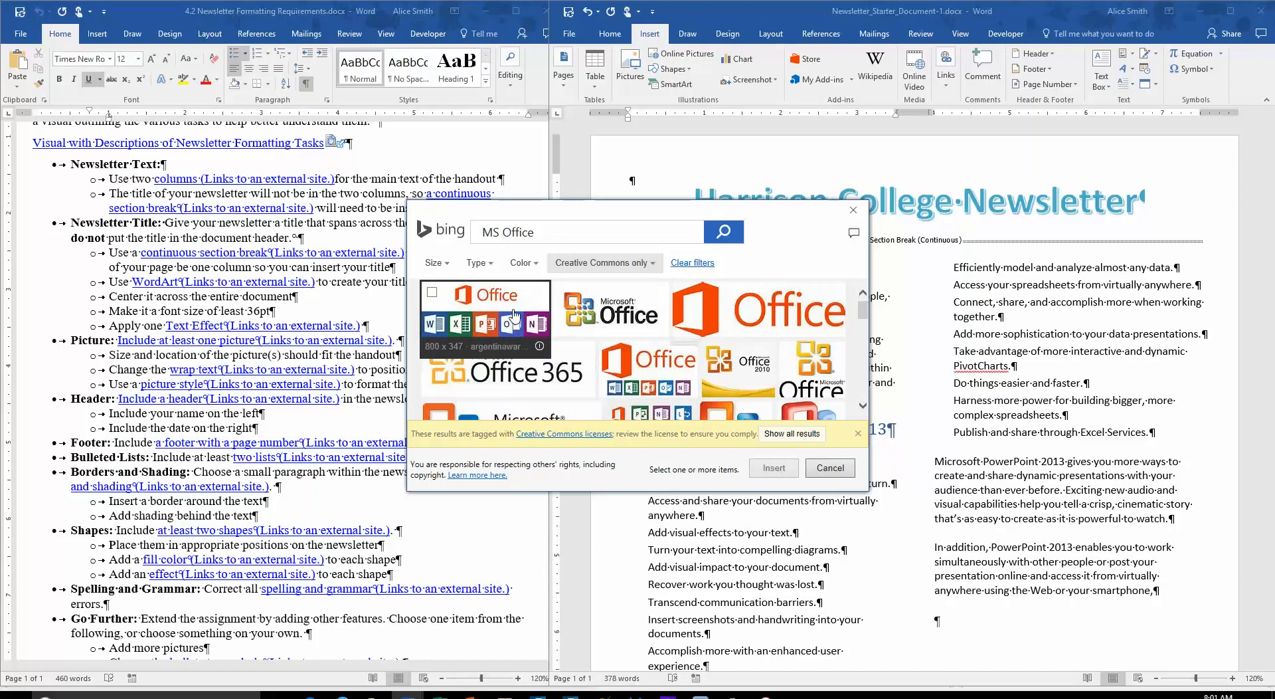
click(792, 434)
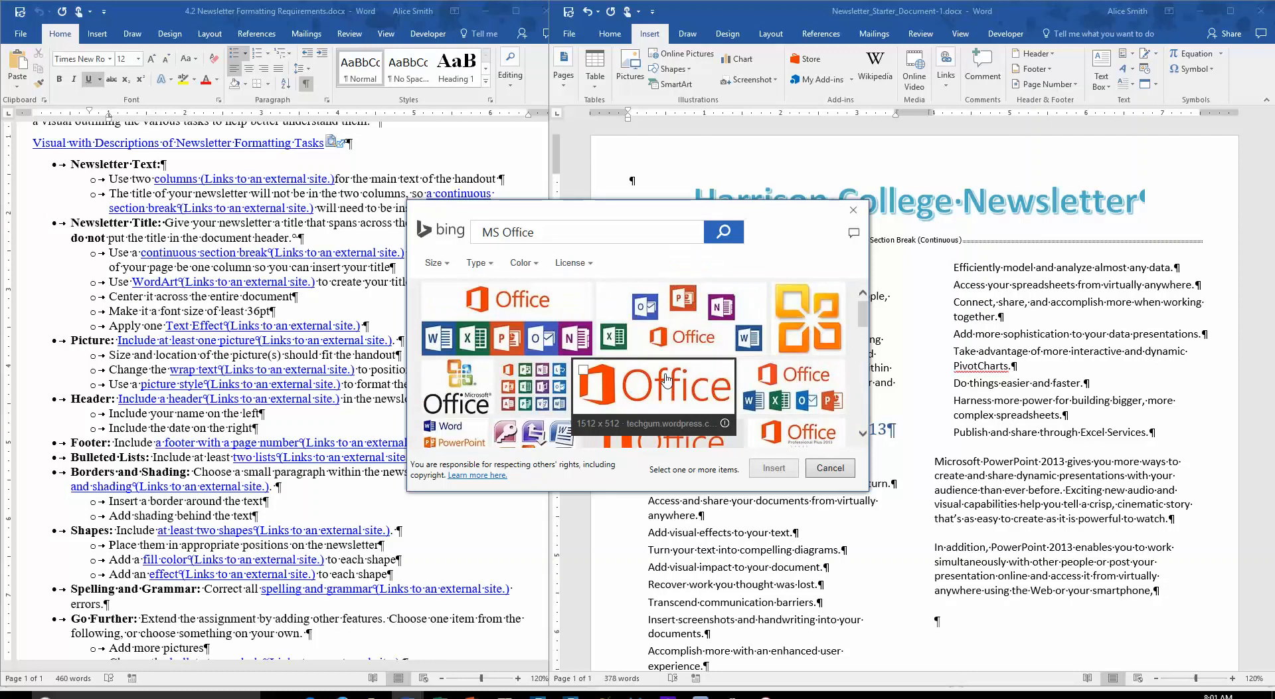
Step: Browse the MS Office image results for a logo picture that suits the newsletter
scroll(667, 379, down, 1)
scroll(667, 378, down, 2)
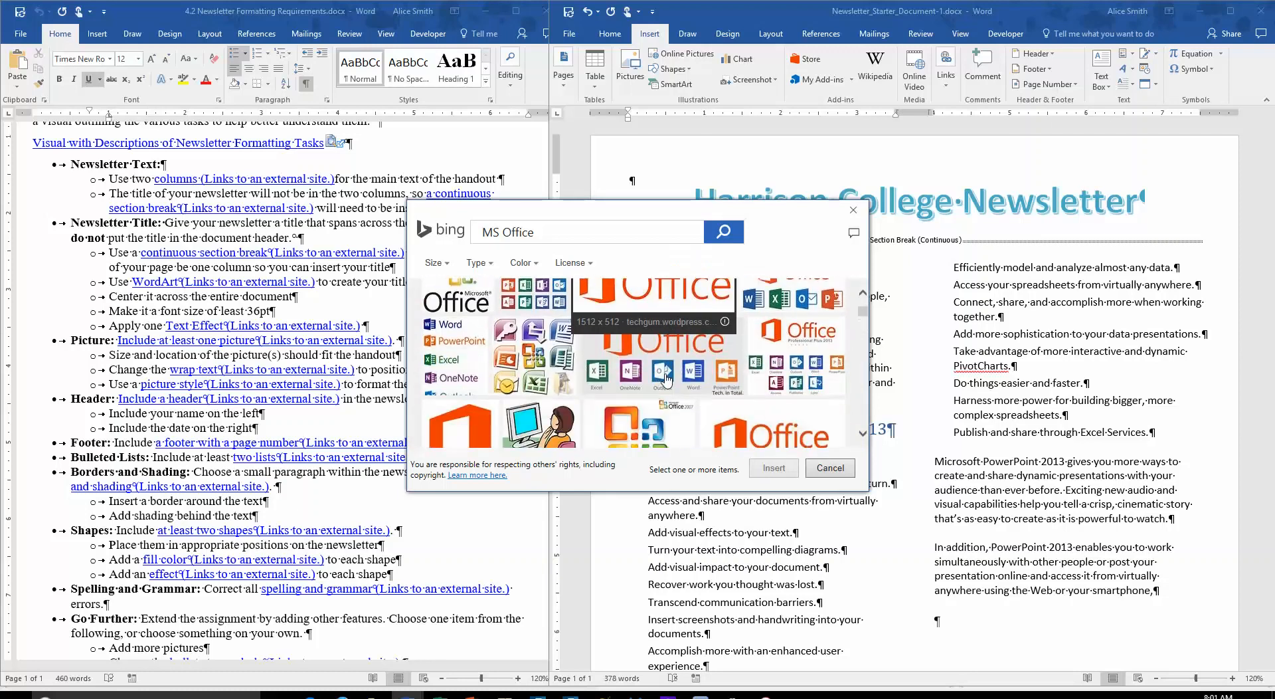
scroll(666, 379, down, 1)
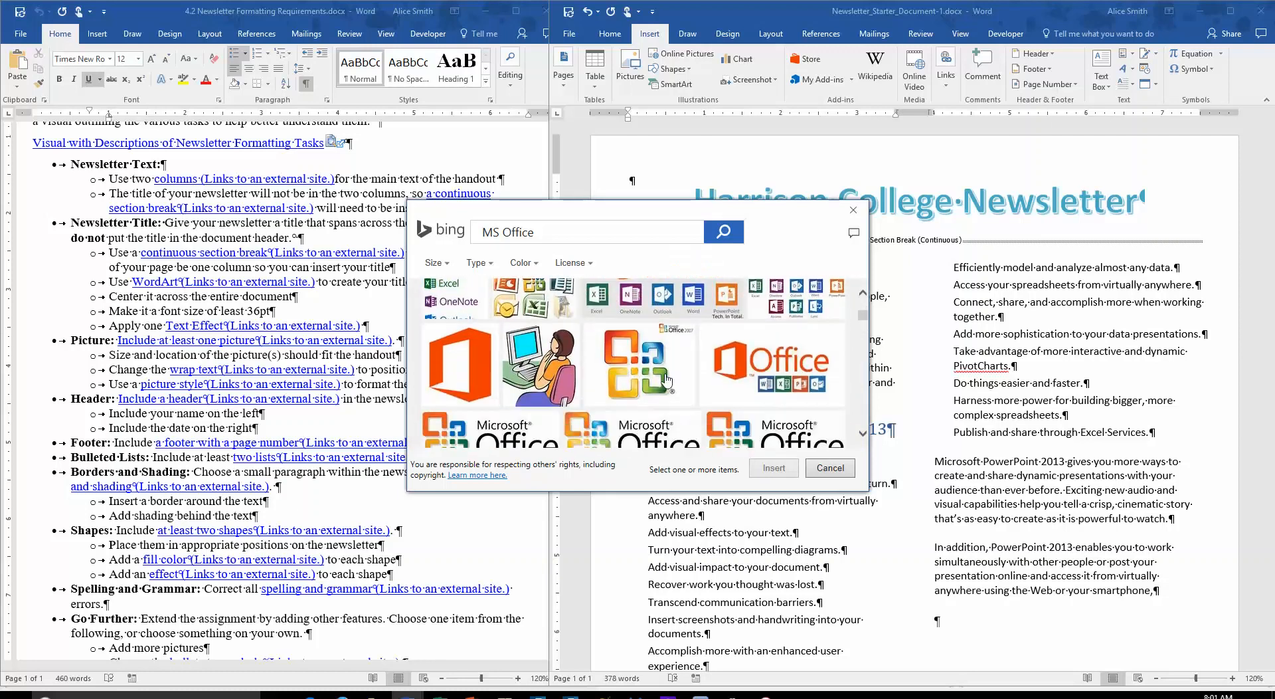
mouse_move(660, 379)
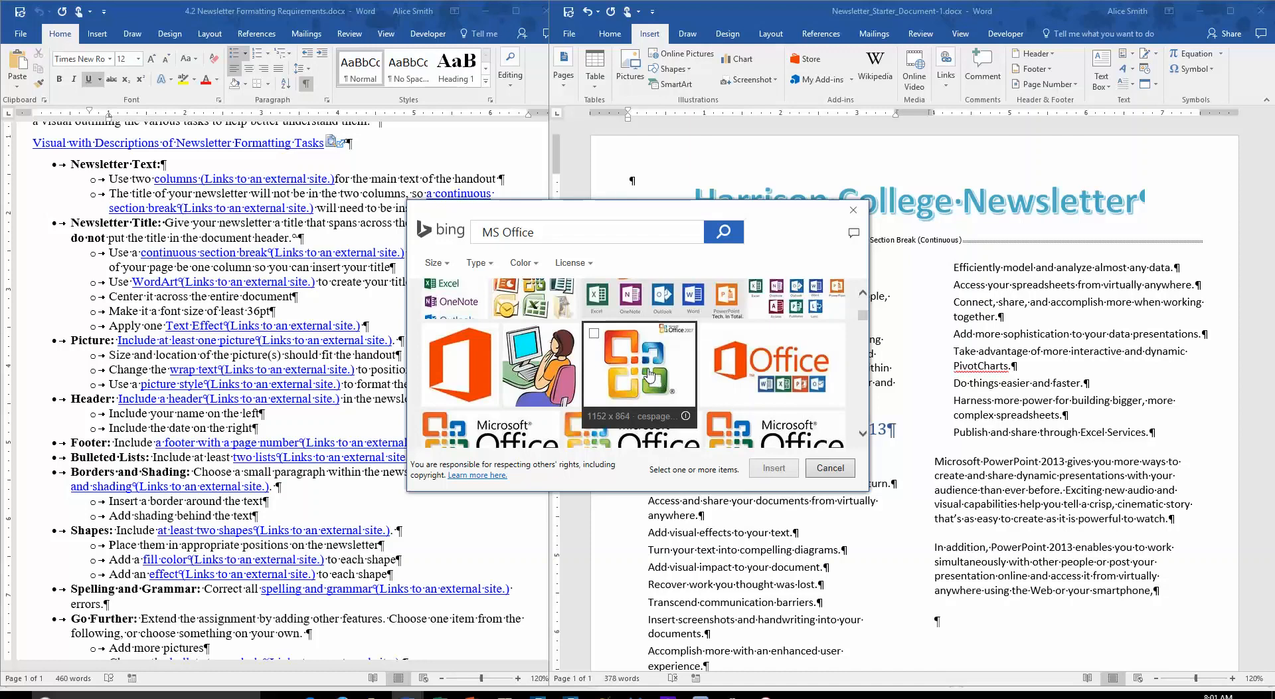
scroll(651, 377, down, 4)
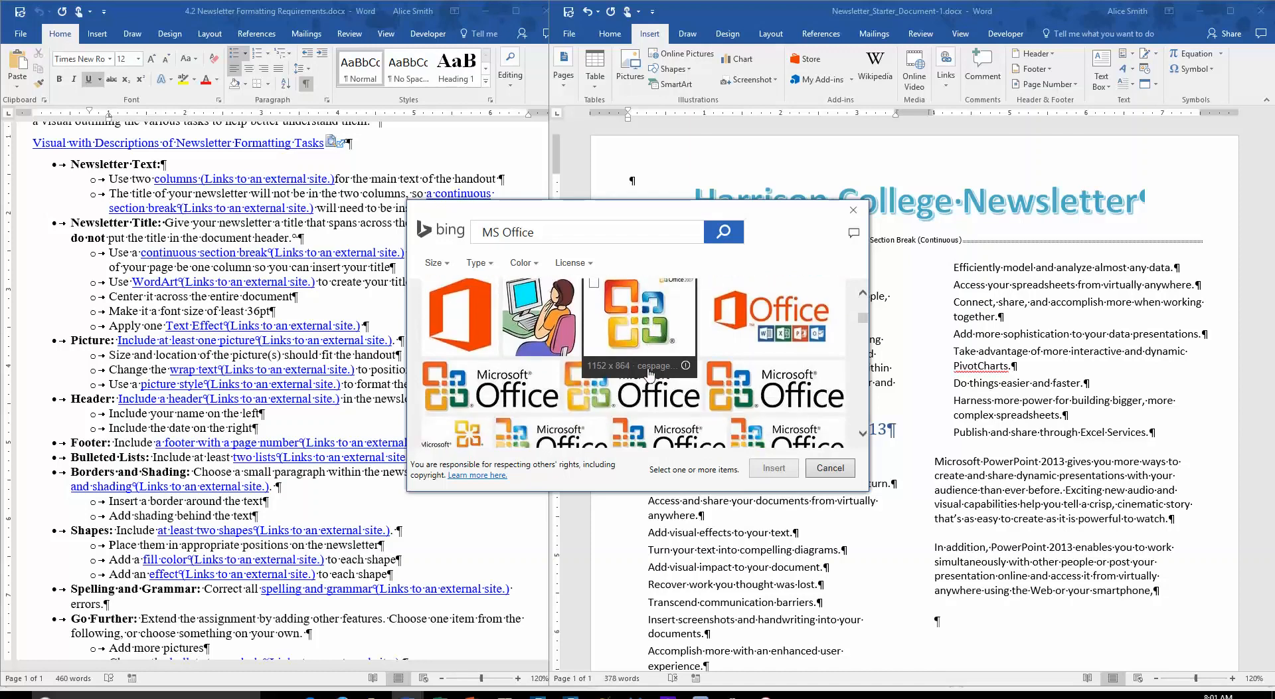
scroll(650, 373, up, 1)
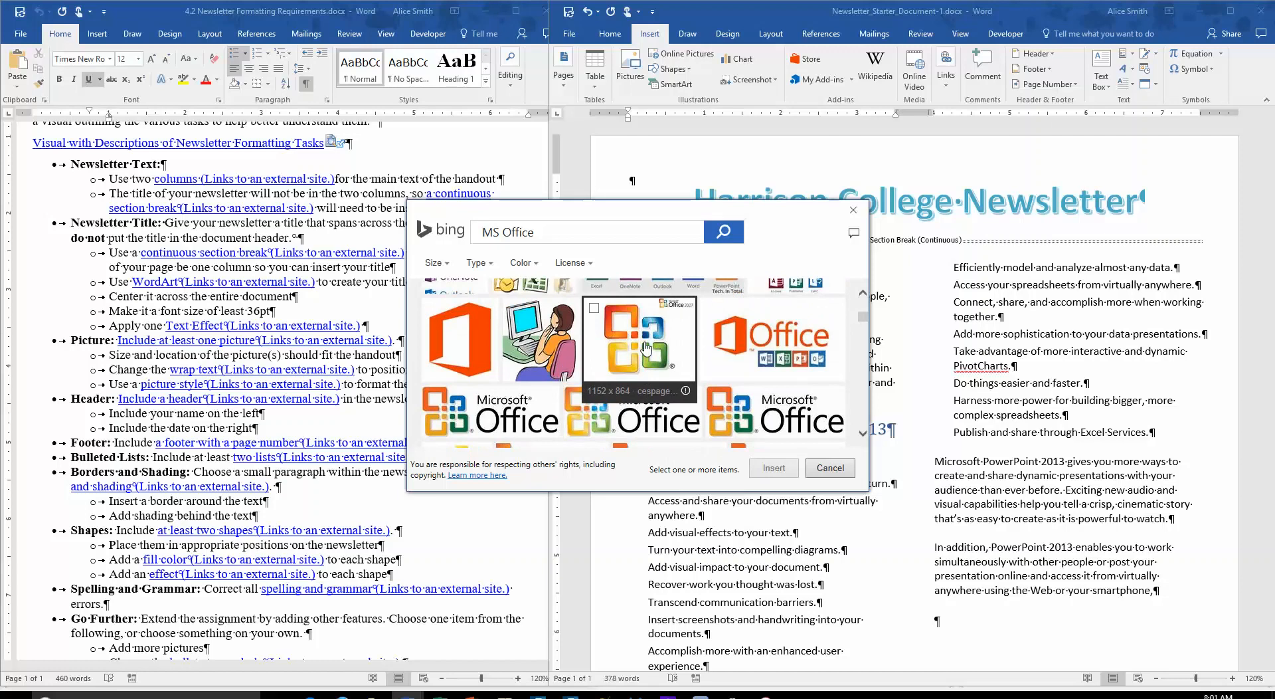
scroll(646, 347, down, 10)
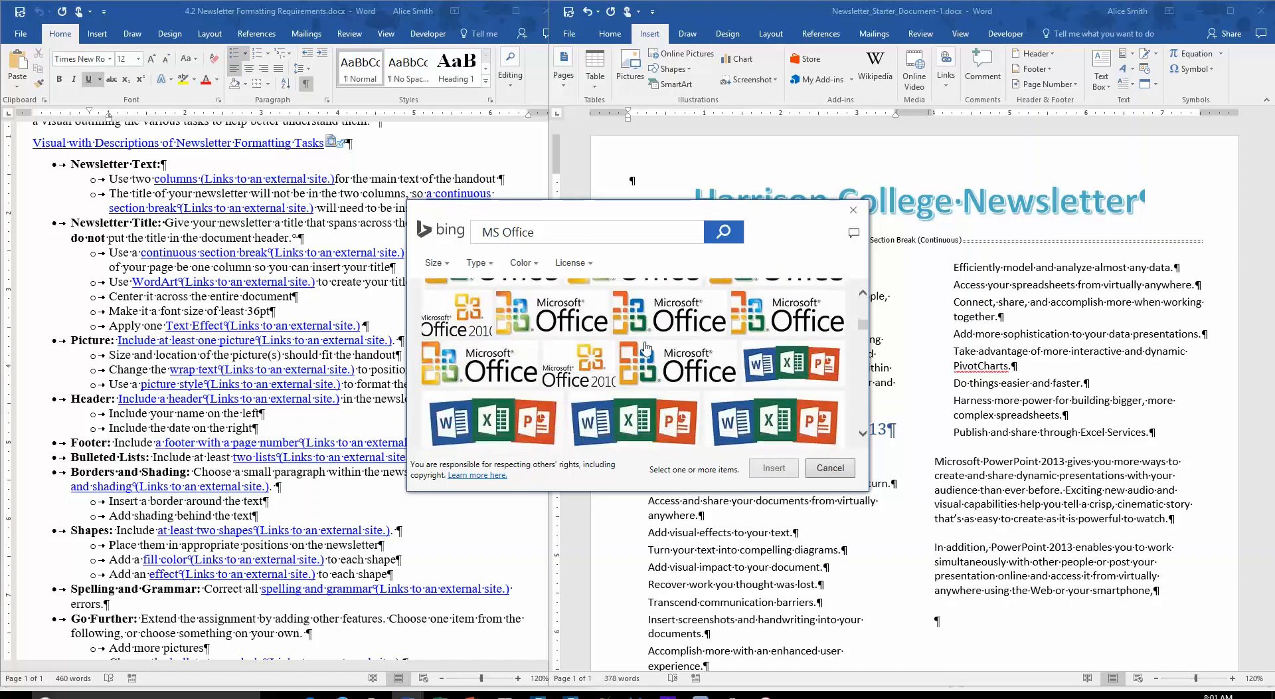
scroll(646, 347, down, 5)
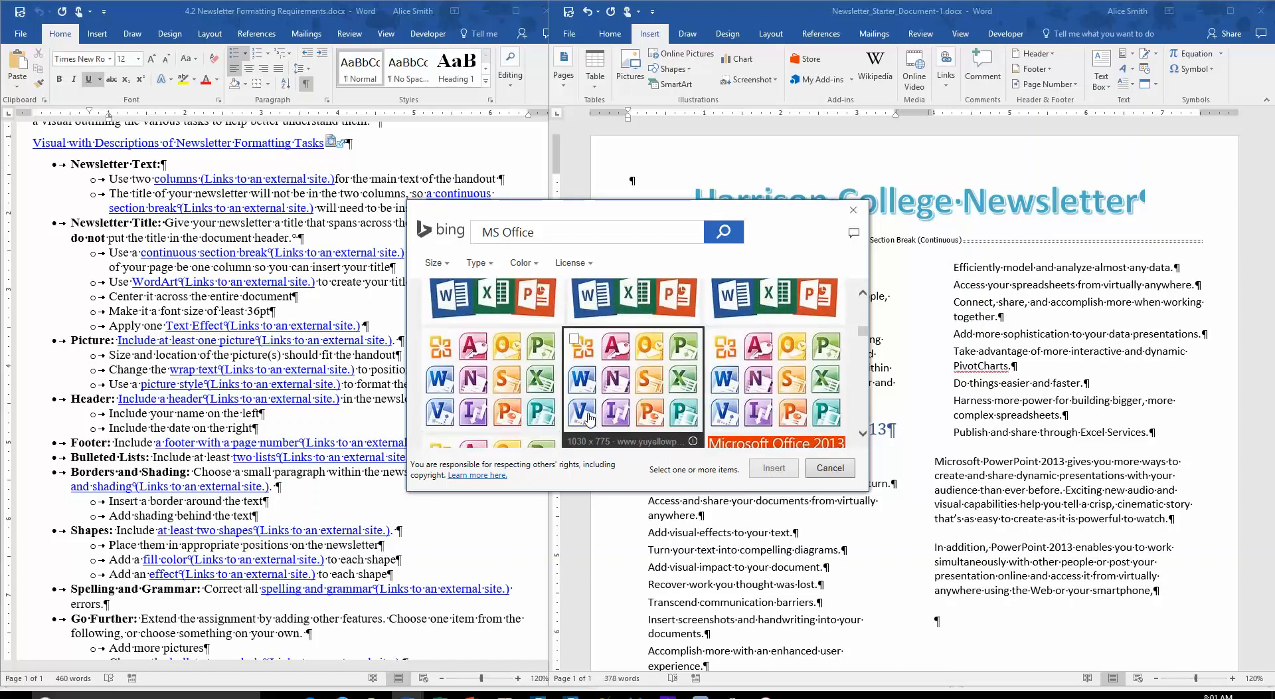
scroll(609, 402, down, 1)
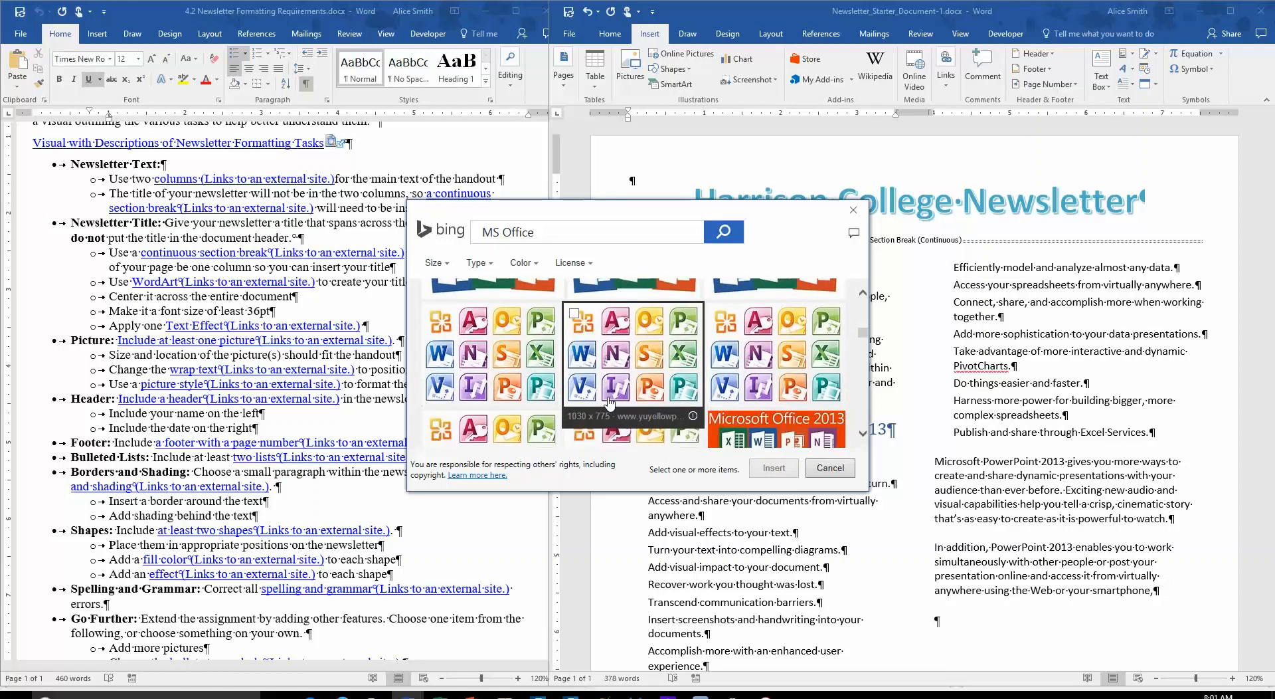
scroll(609, 402, down, 8)
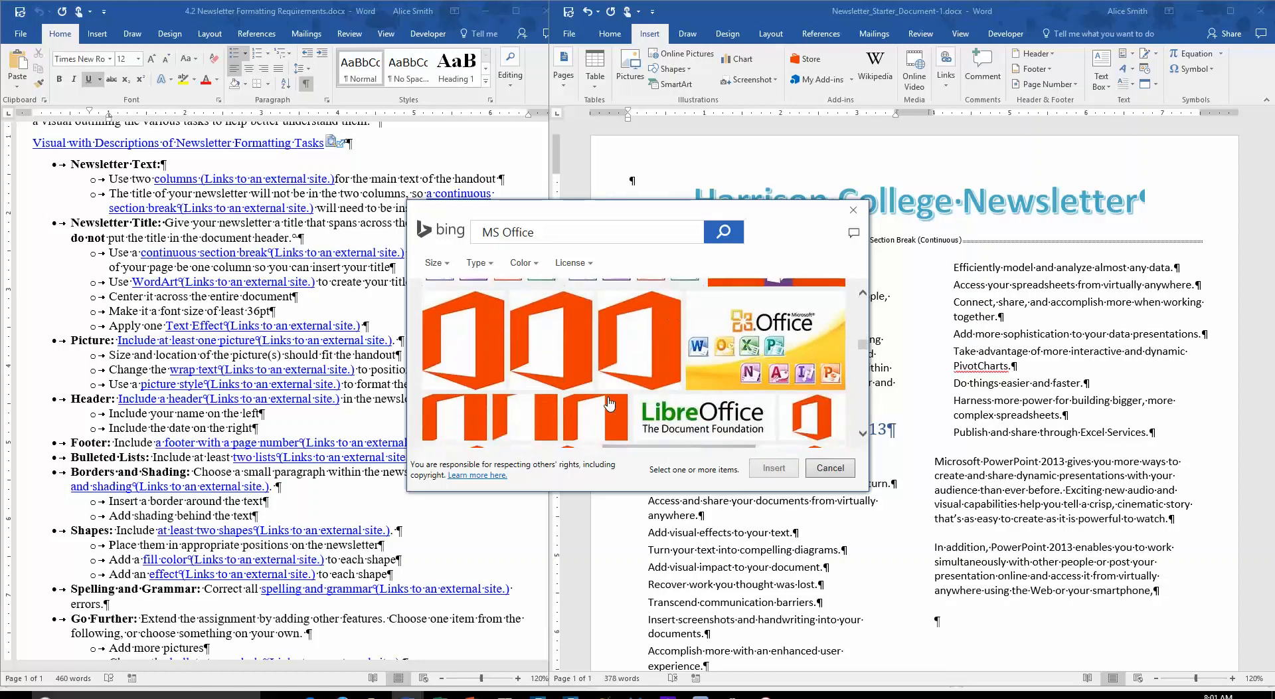
scroll(609, 402, down, 3)
scroll(609, 402, down, 6)
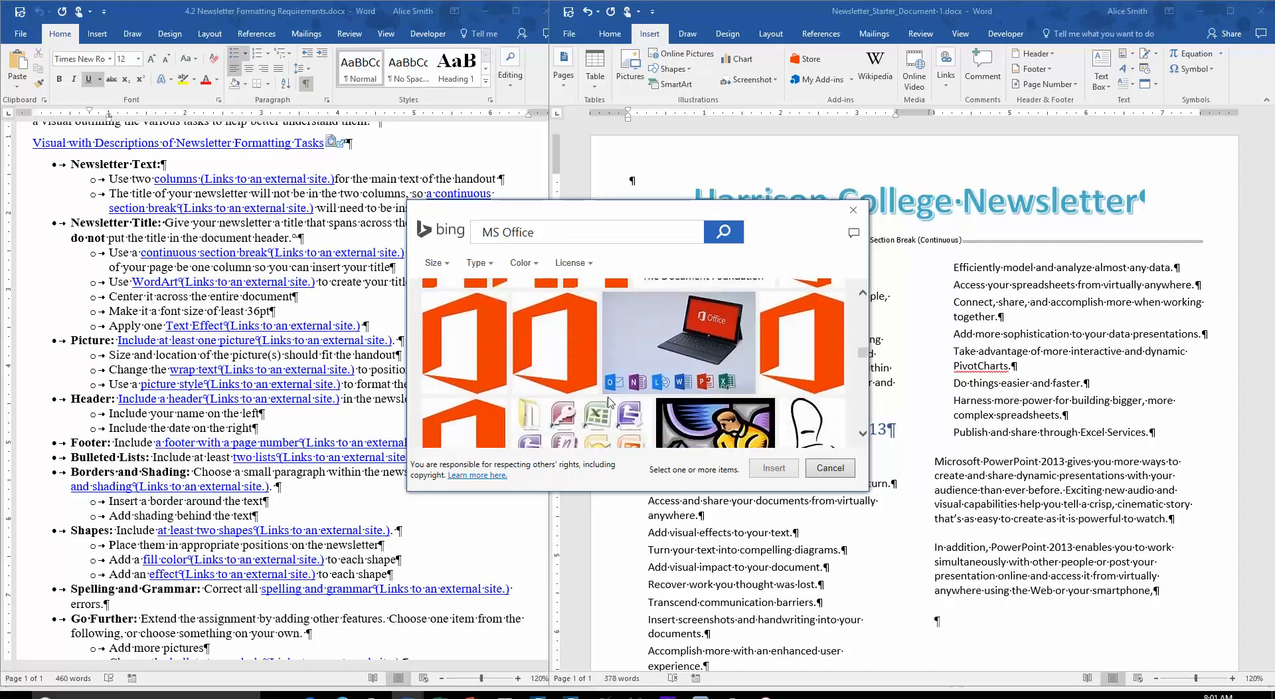
scroll(609, 401, down, 4)
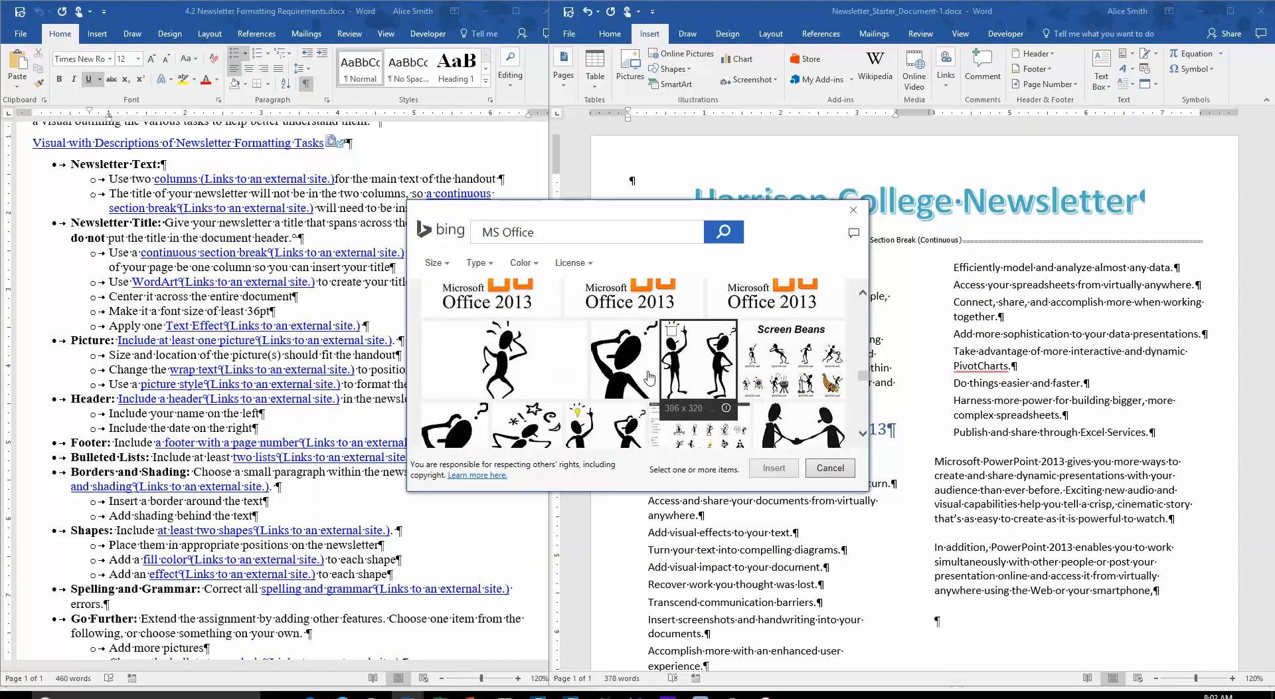
scroll(649, 377, down, 2)
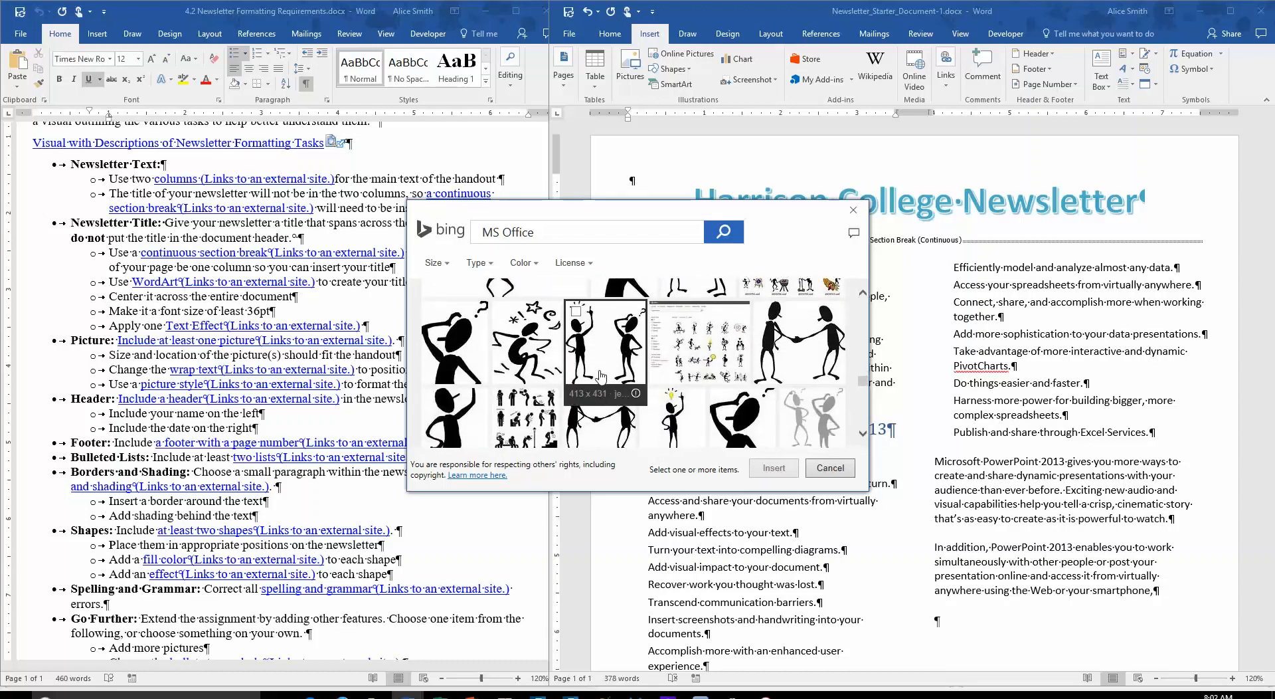
scroll(688, 359, down, 4)
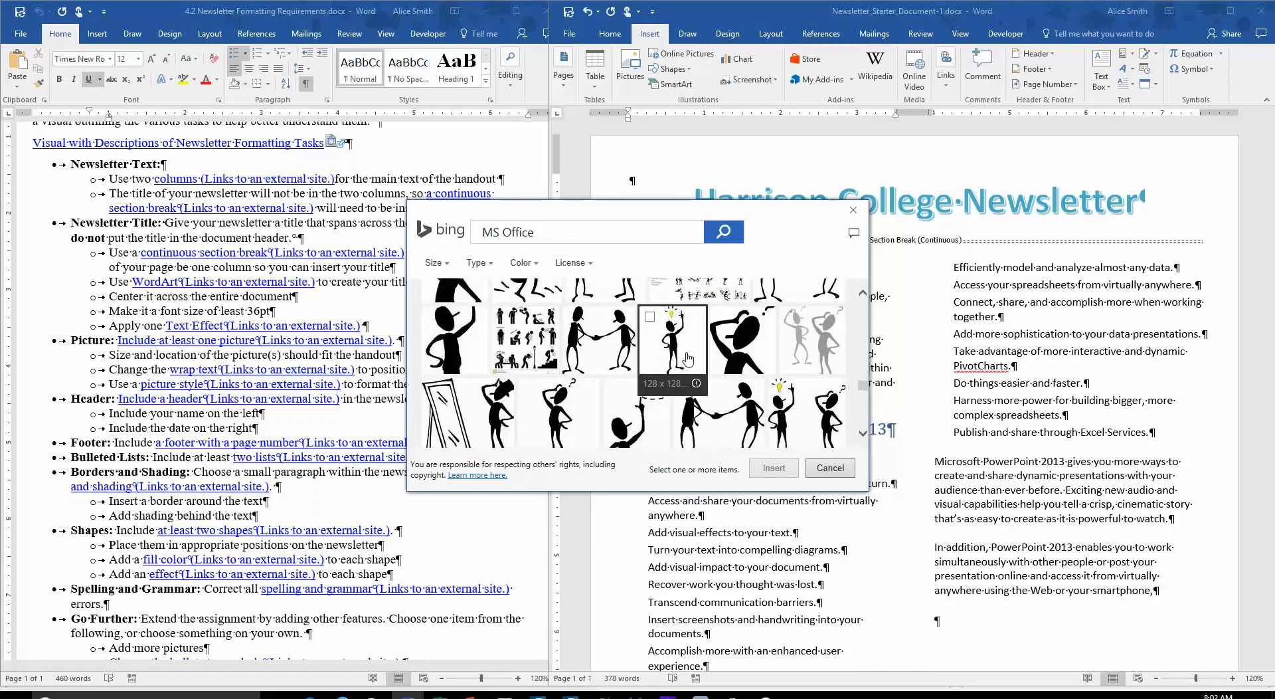
scroll(688, 359, up, 5)
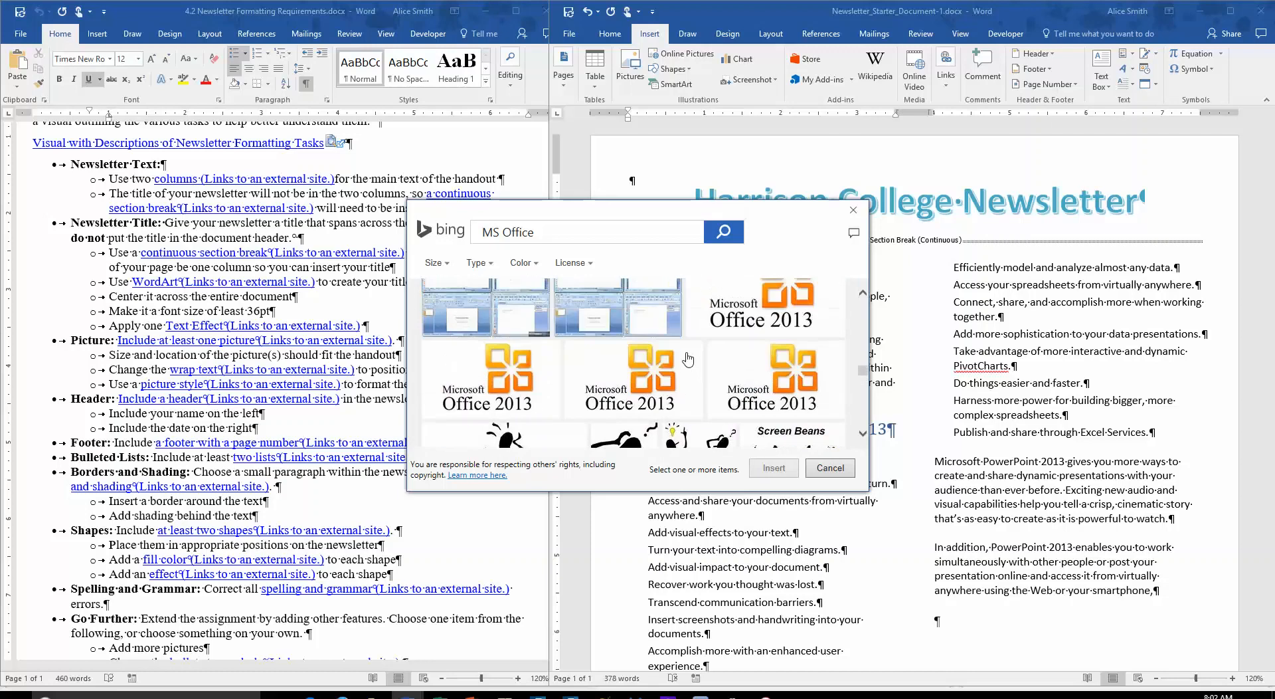
scroll(688, 359, up, 5)
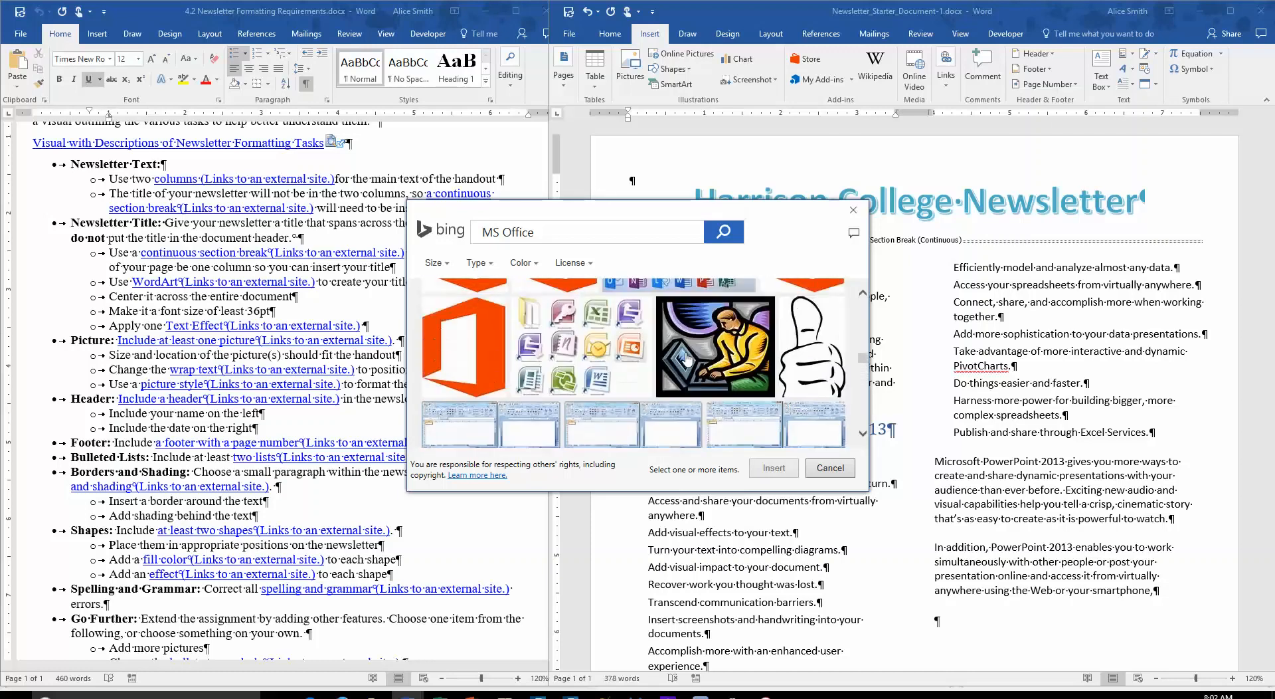
scroll(688, 360, up, 5)
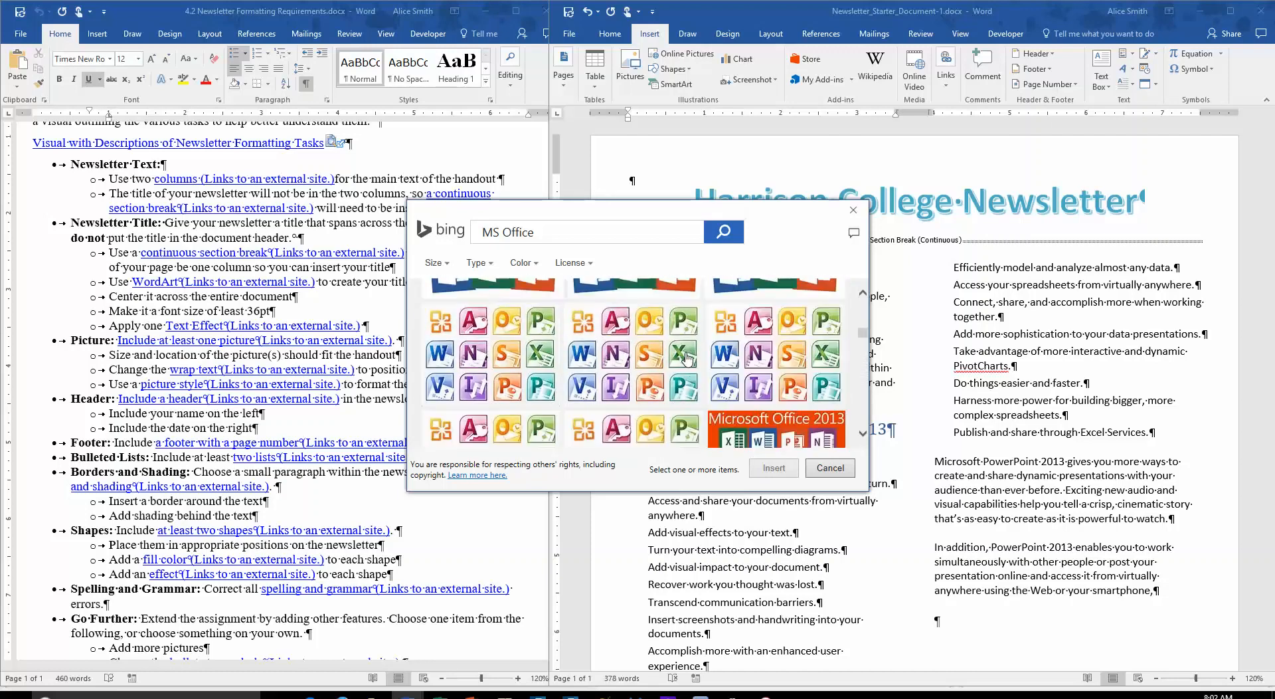
scroll(687, 359, down, 1)
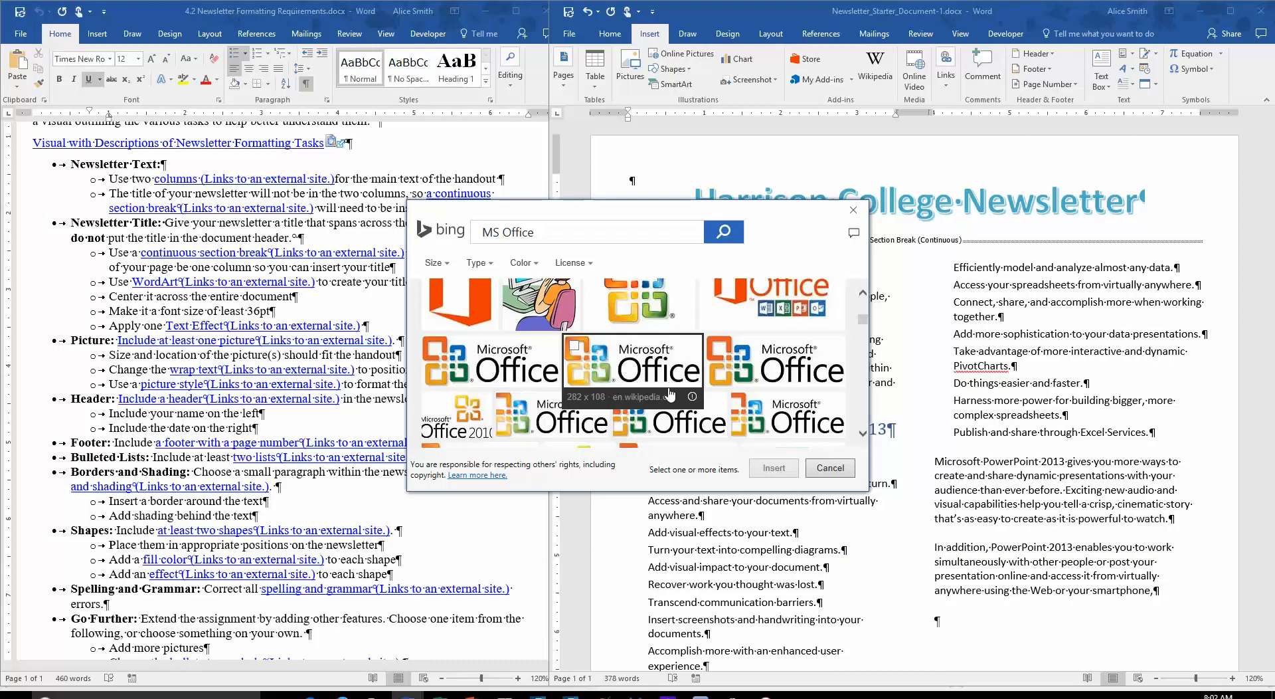
scroll(667, 401, down, 6)
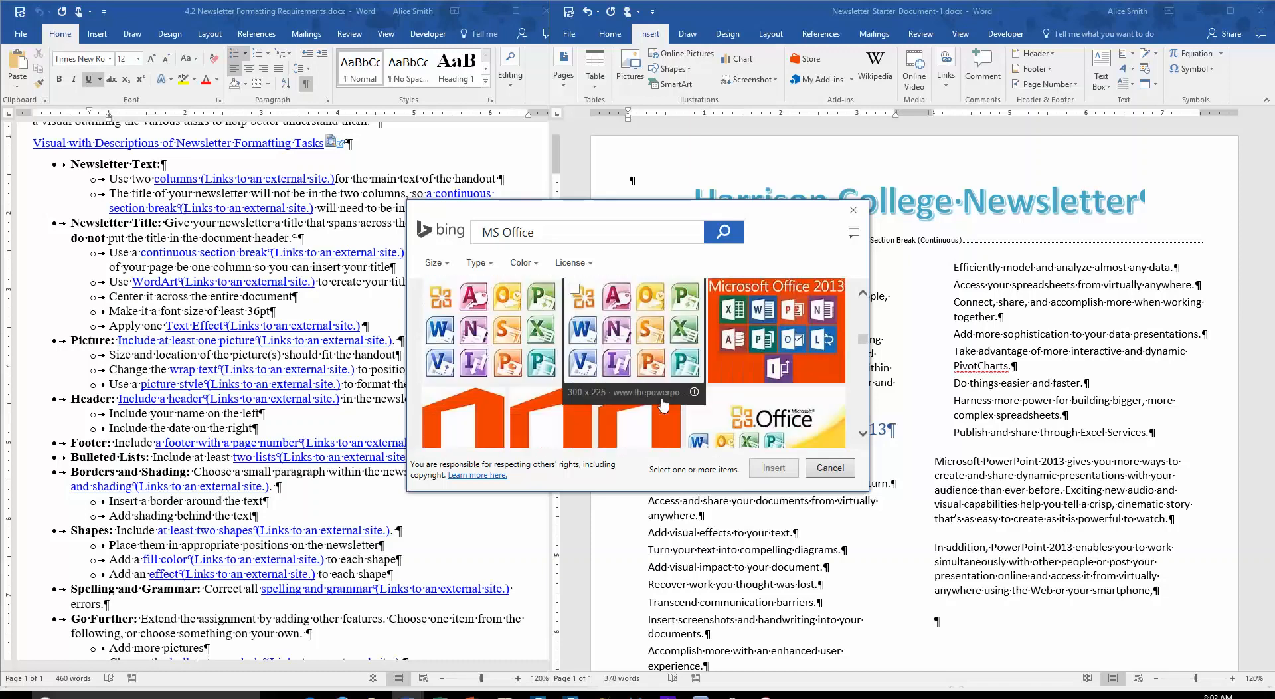
scroll(662, 405, down, 6)
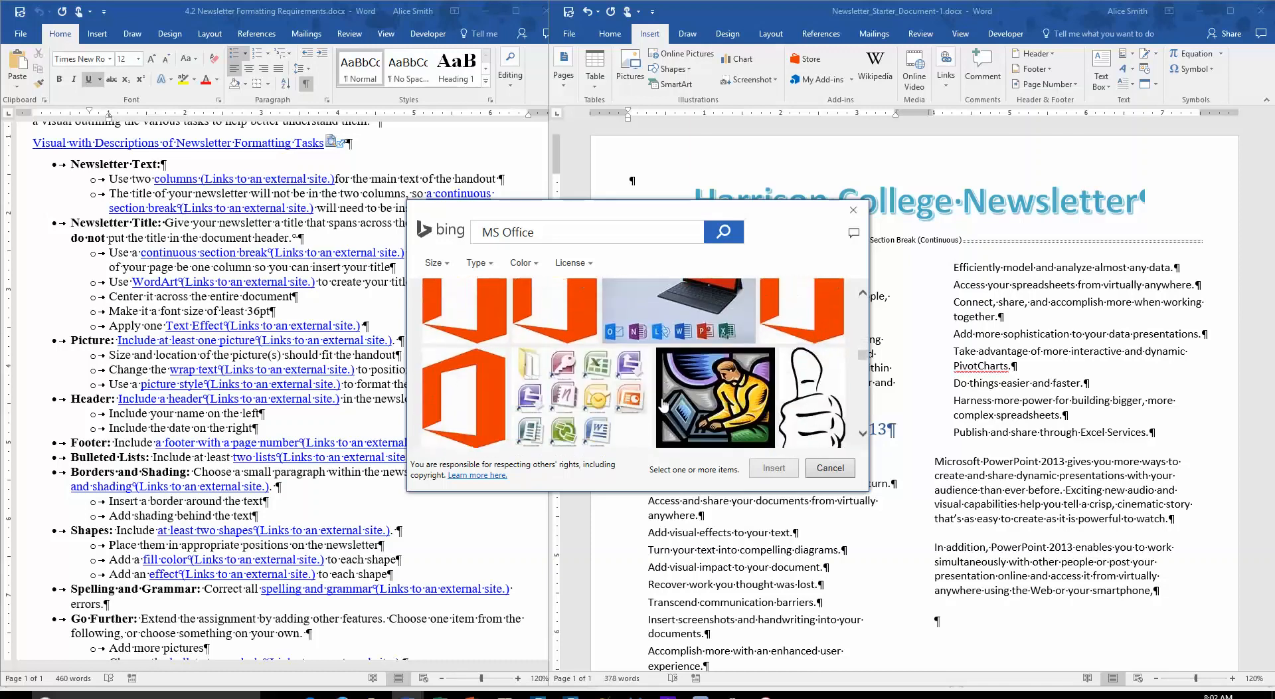
scroll(663, 405, down, 3)
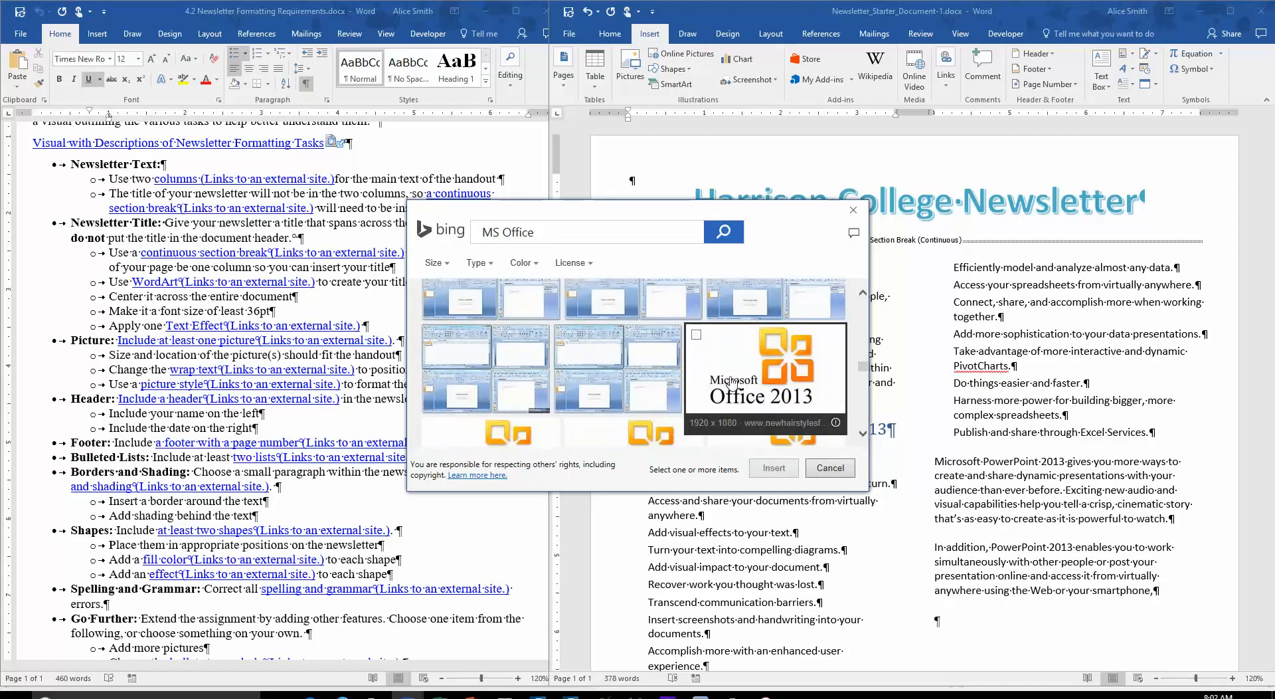
Step: Insert the 1920 x 1080 Microsoft Office 2013 logo at the first body paragraph and shrink it to about 0.44" by 0.79"
click(733, 382)
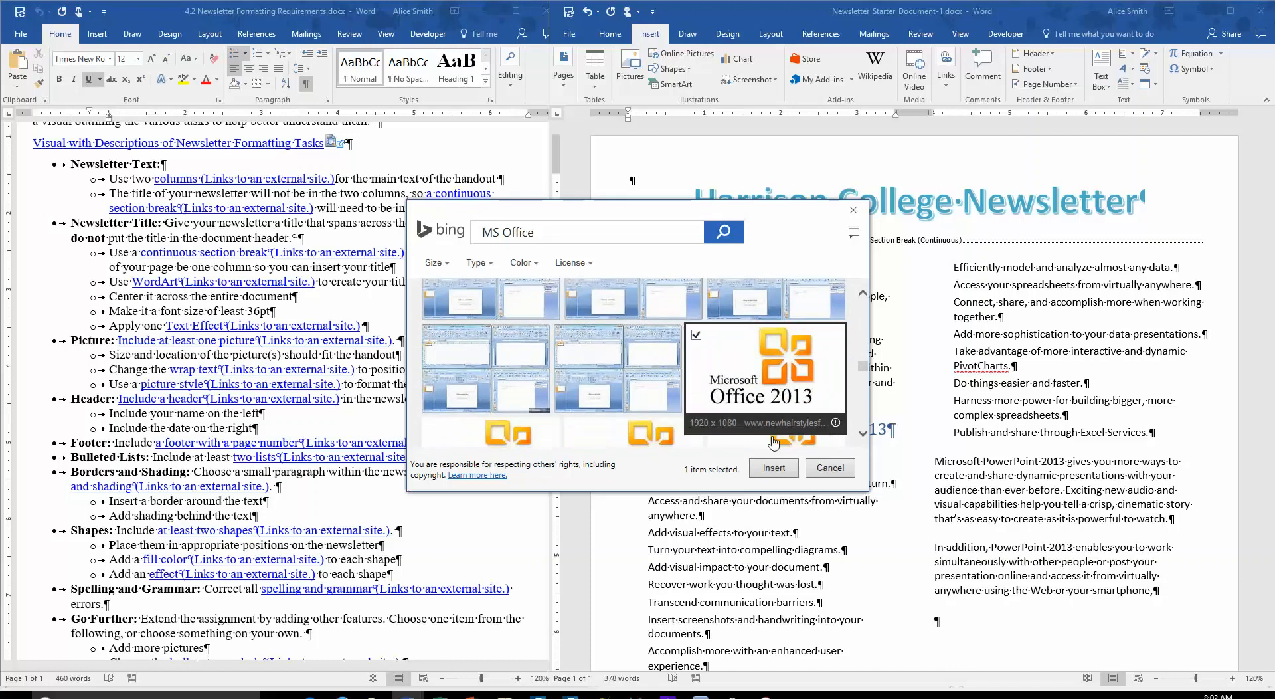
click(791, 475)
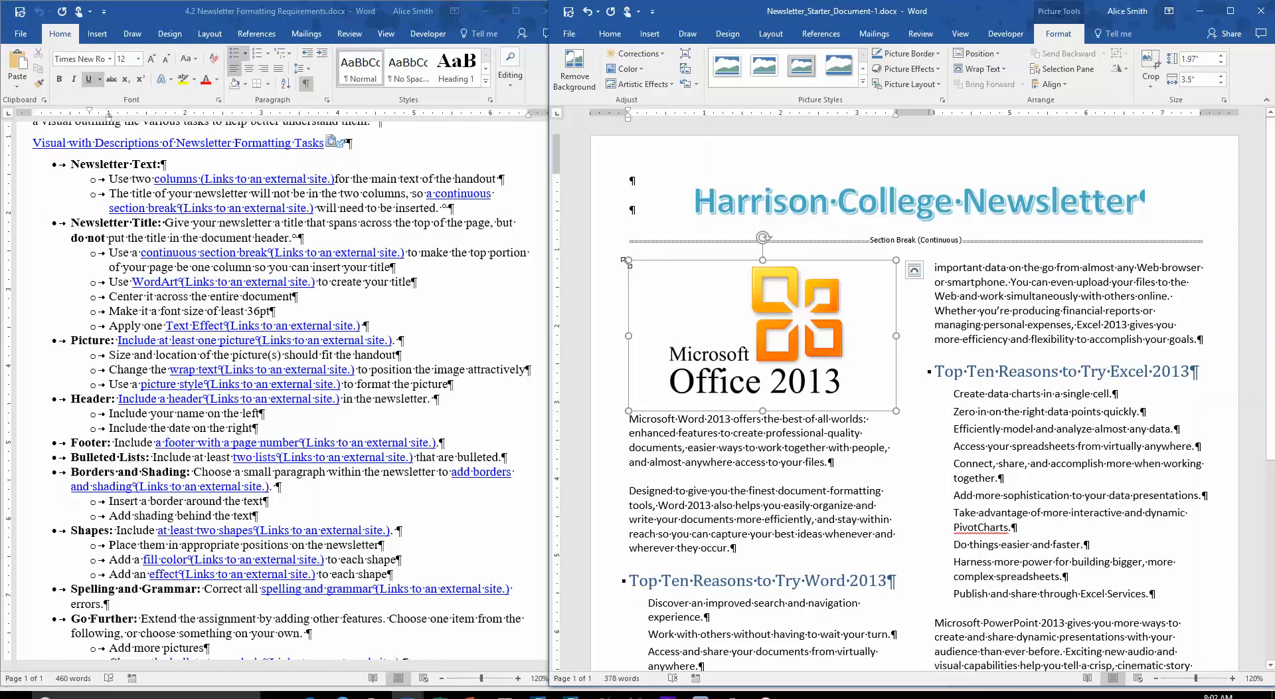
drag(626, 261, 836, 397)
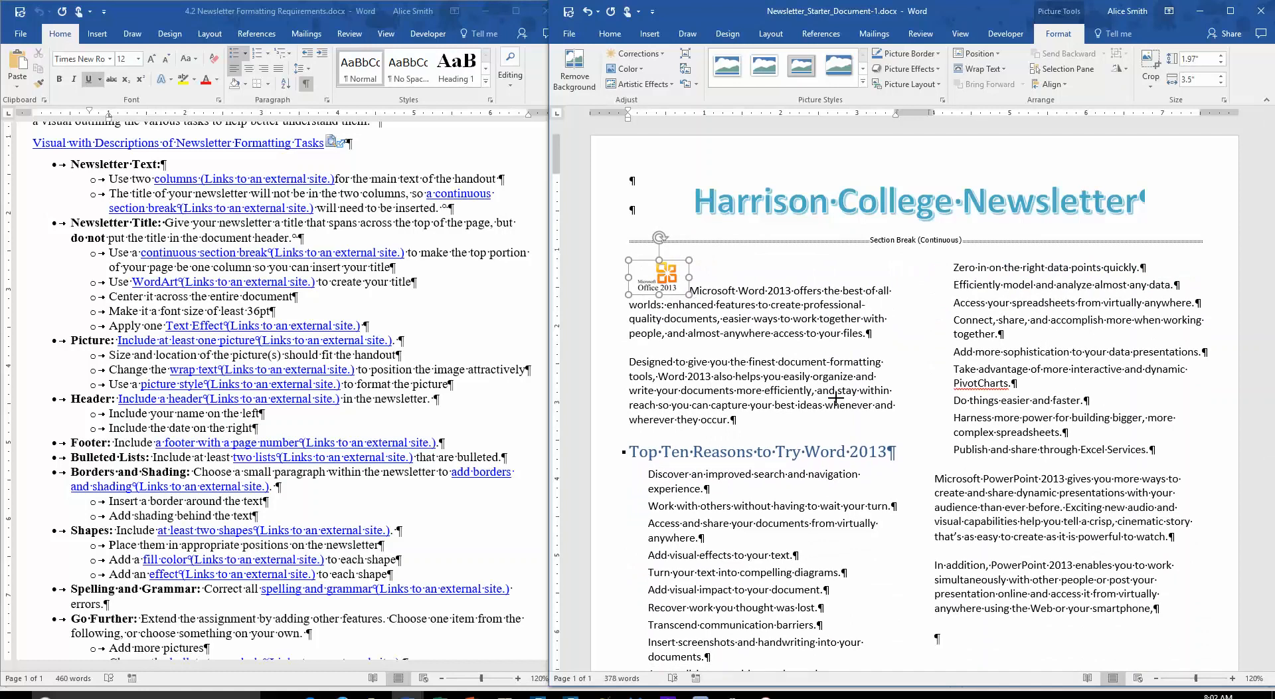
click(836, 397)
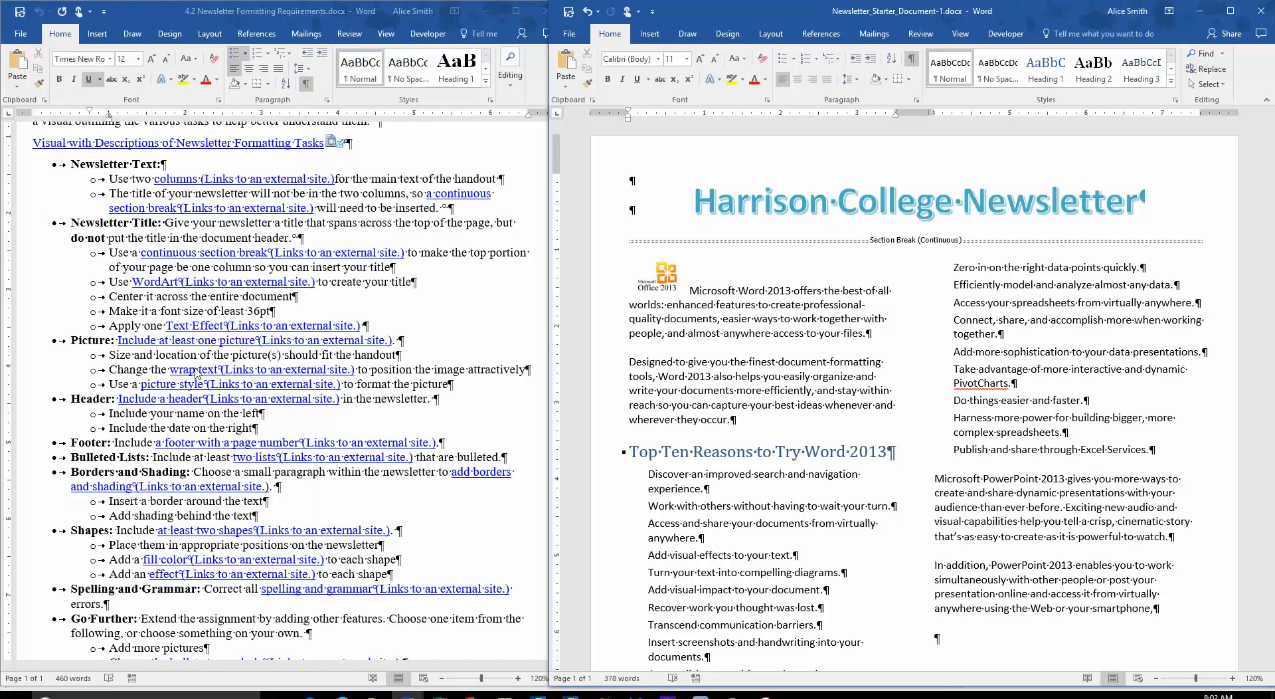
Step: Set the logo's text wrapping to Tight and nudge it slightly down and right within the first body paragraph
click(669, 277)
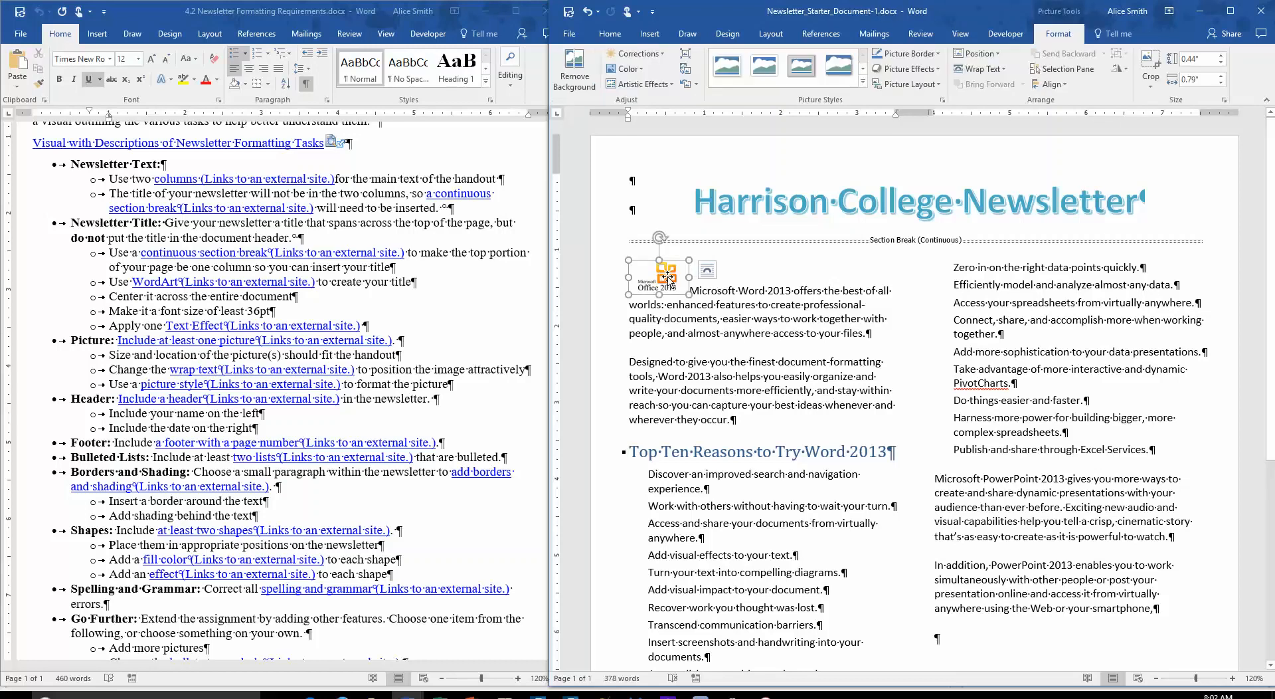
click(708, 279)
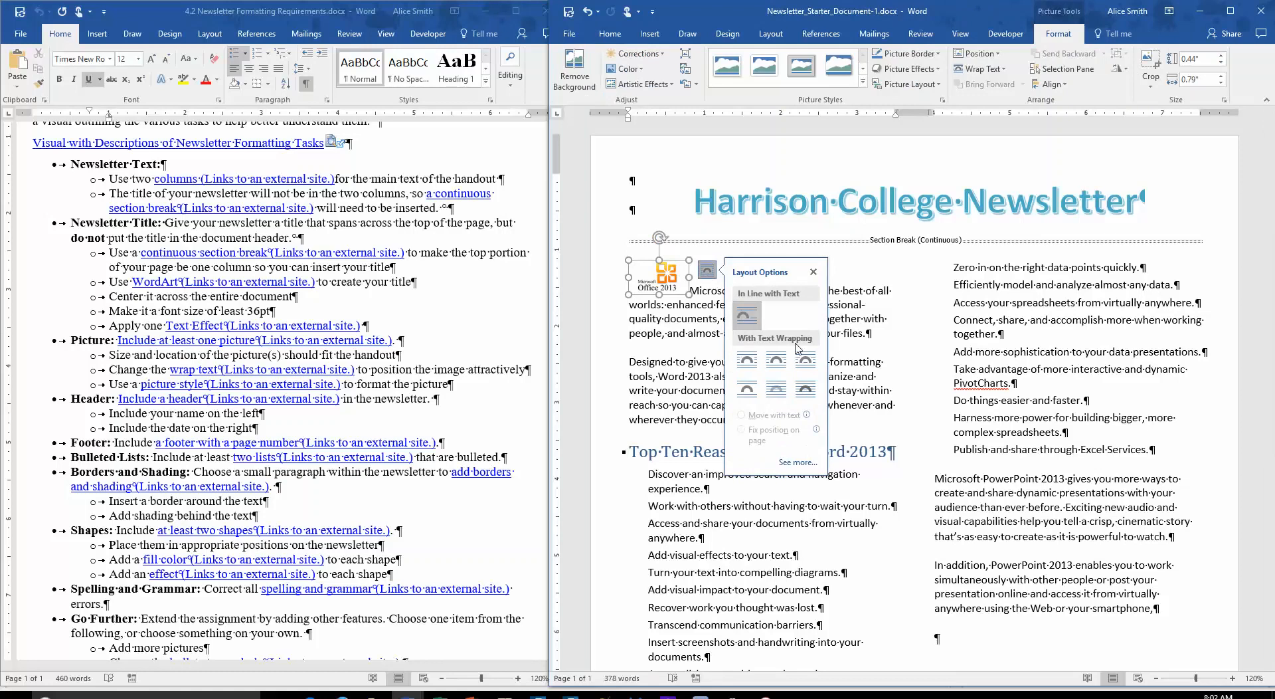
click(784, 365)
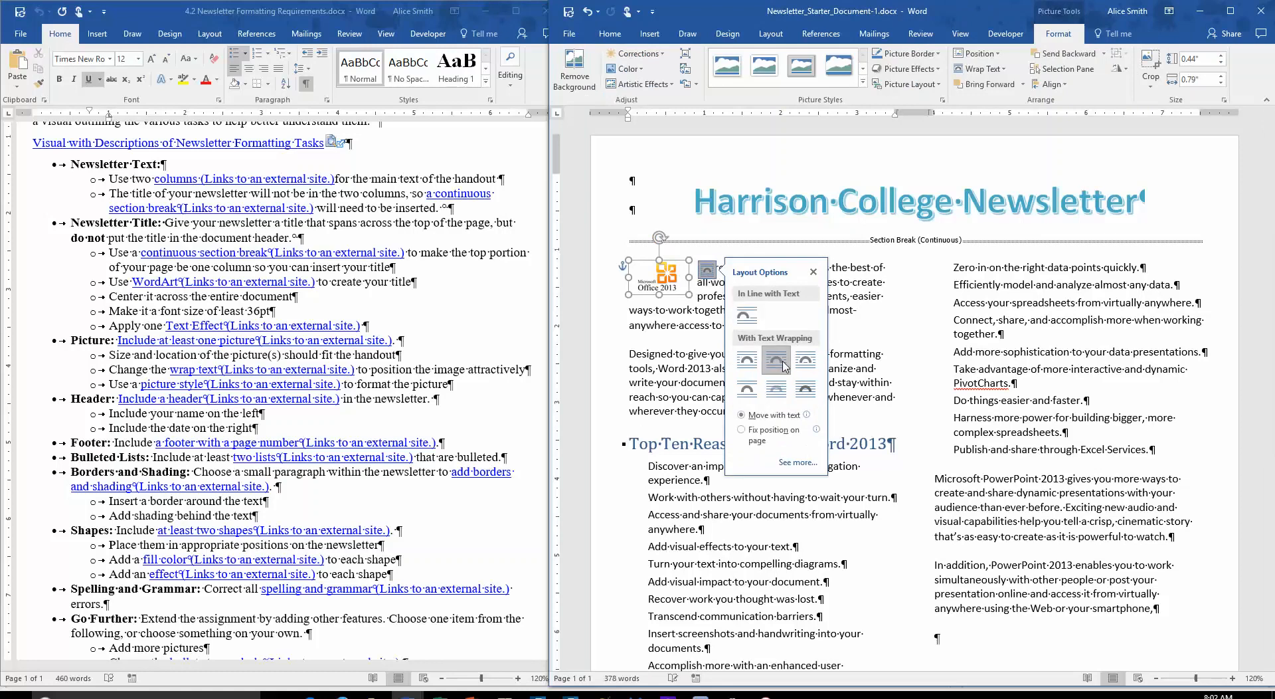
click(814, 273)
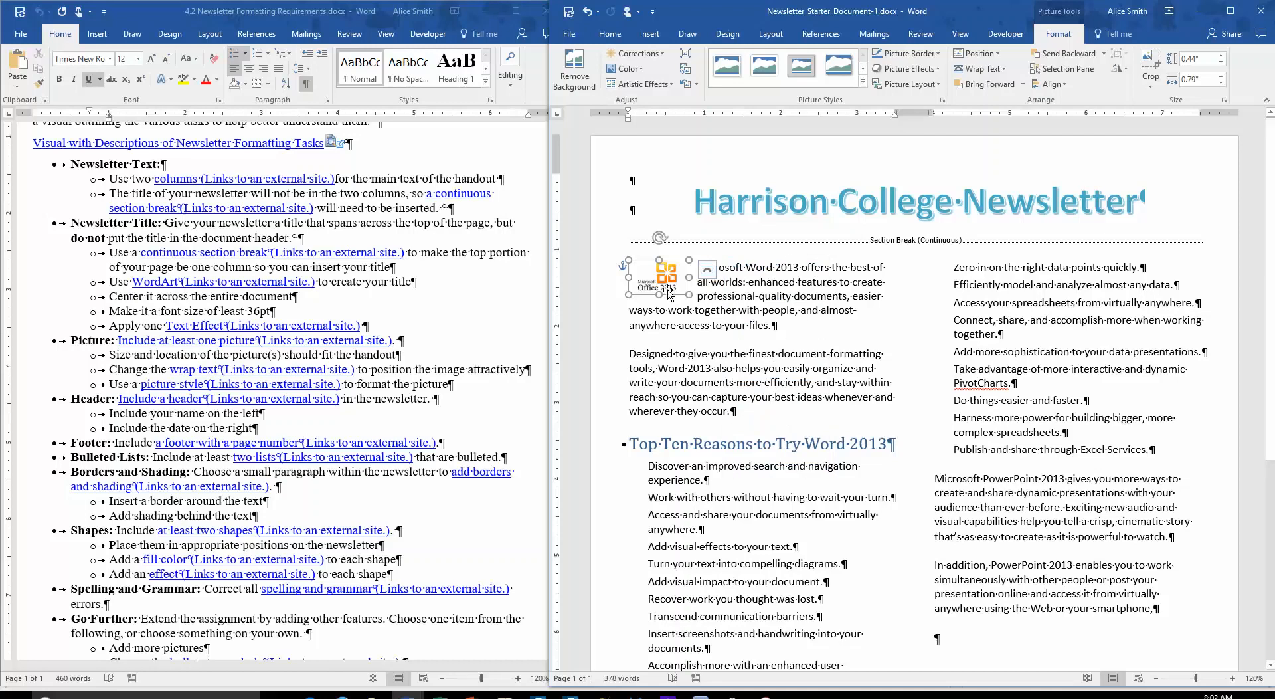
drag(668, 292, 684, 305)
drag(682, 306, 675, 296)
click(774, 325)
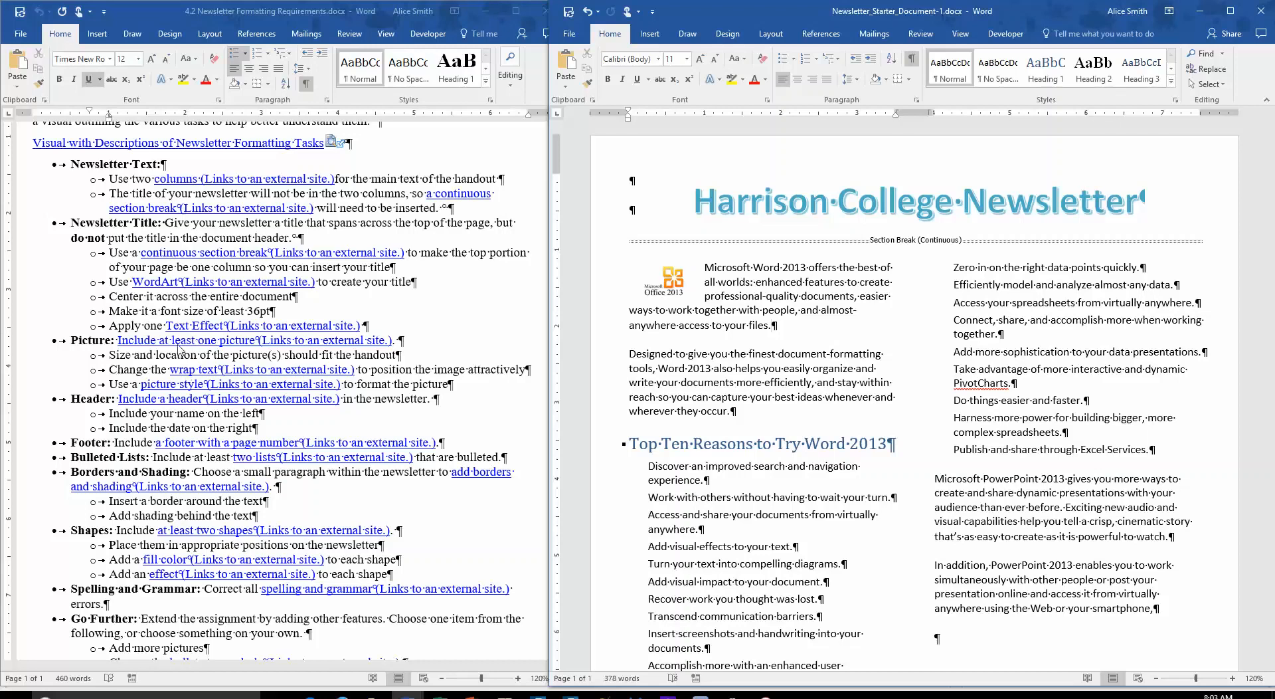
Step: Apply a 1 pt soft edges effect to the Office 2013 logo and close the picture formatting options
click(671, 287)
right_click(671, 287)
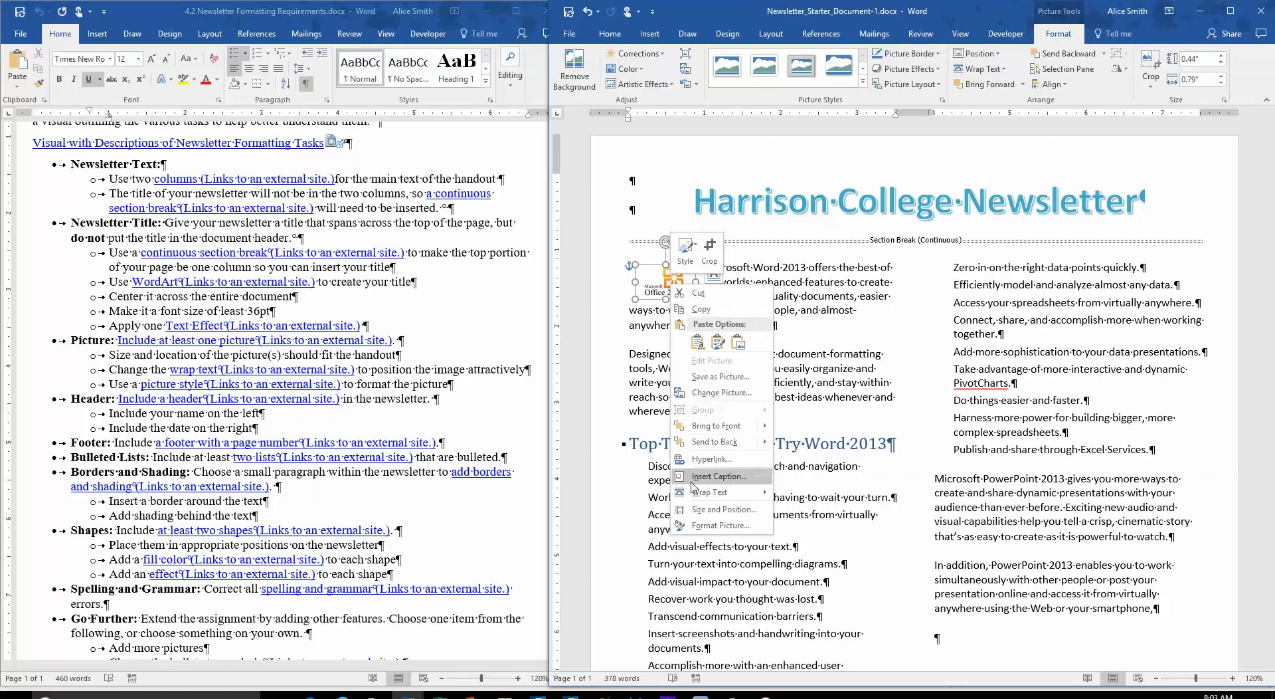
click(700, 525)
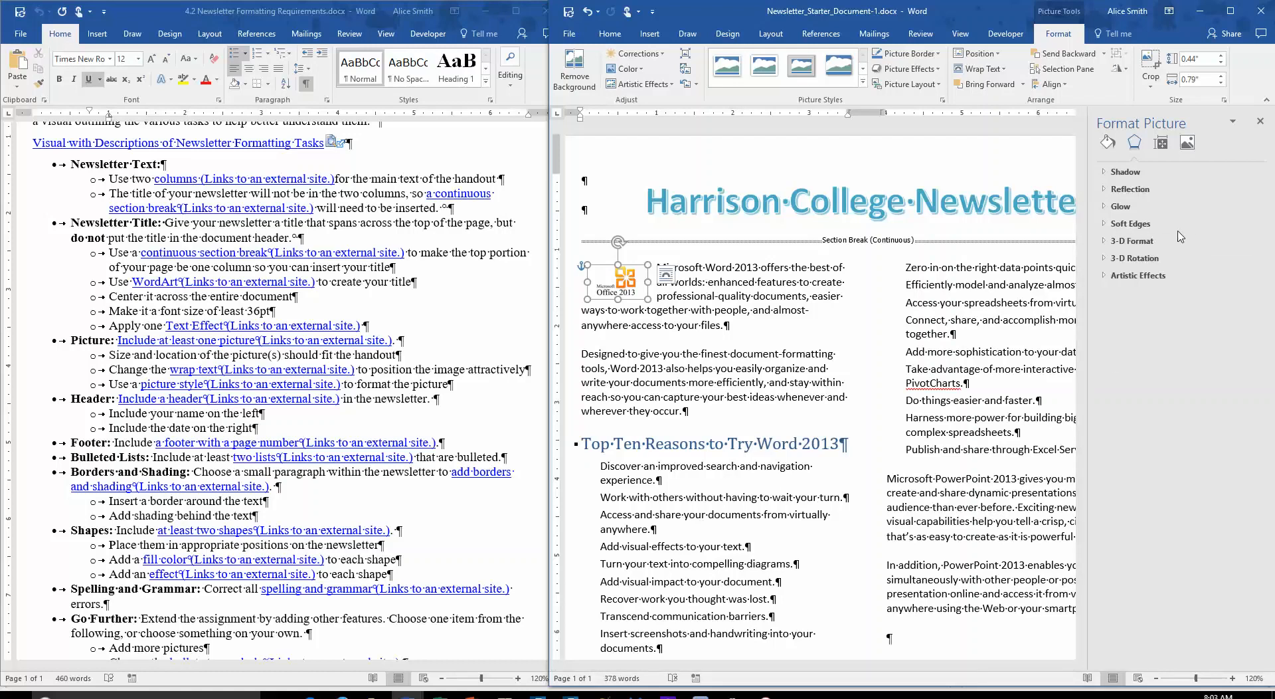
click(1127, 172)
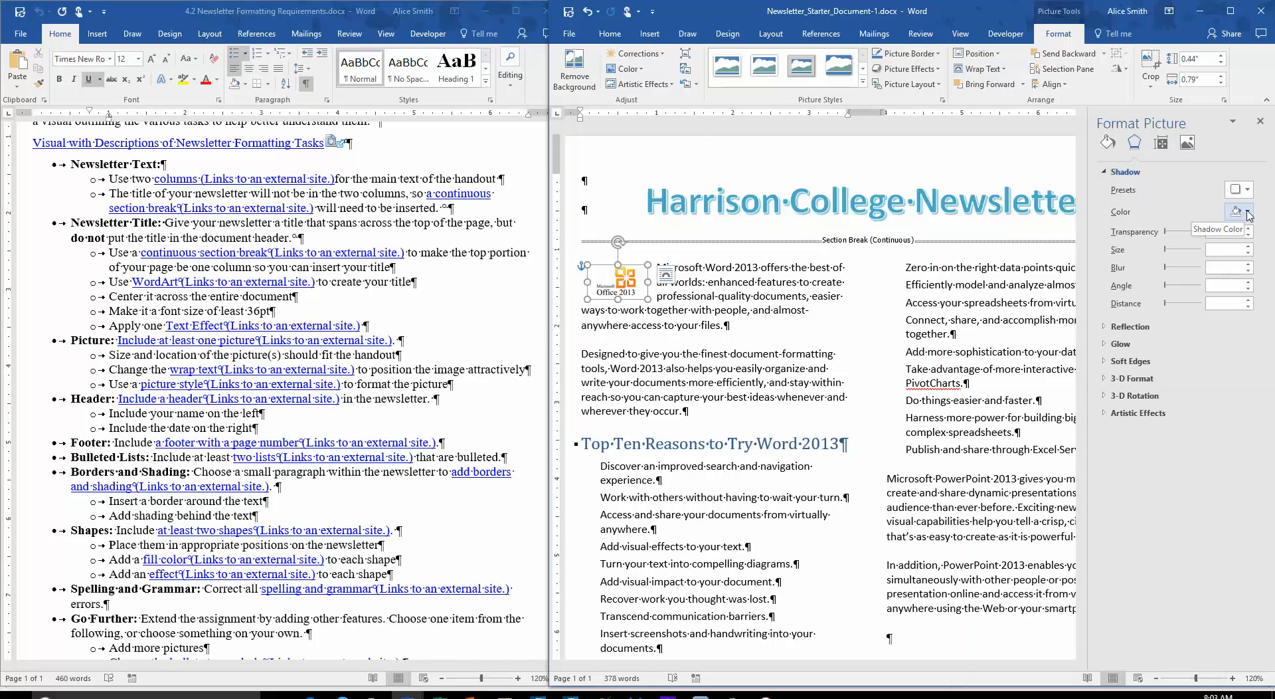
click(1104, 362)
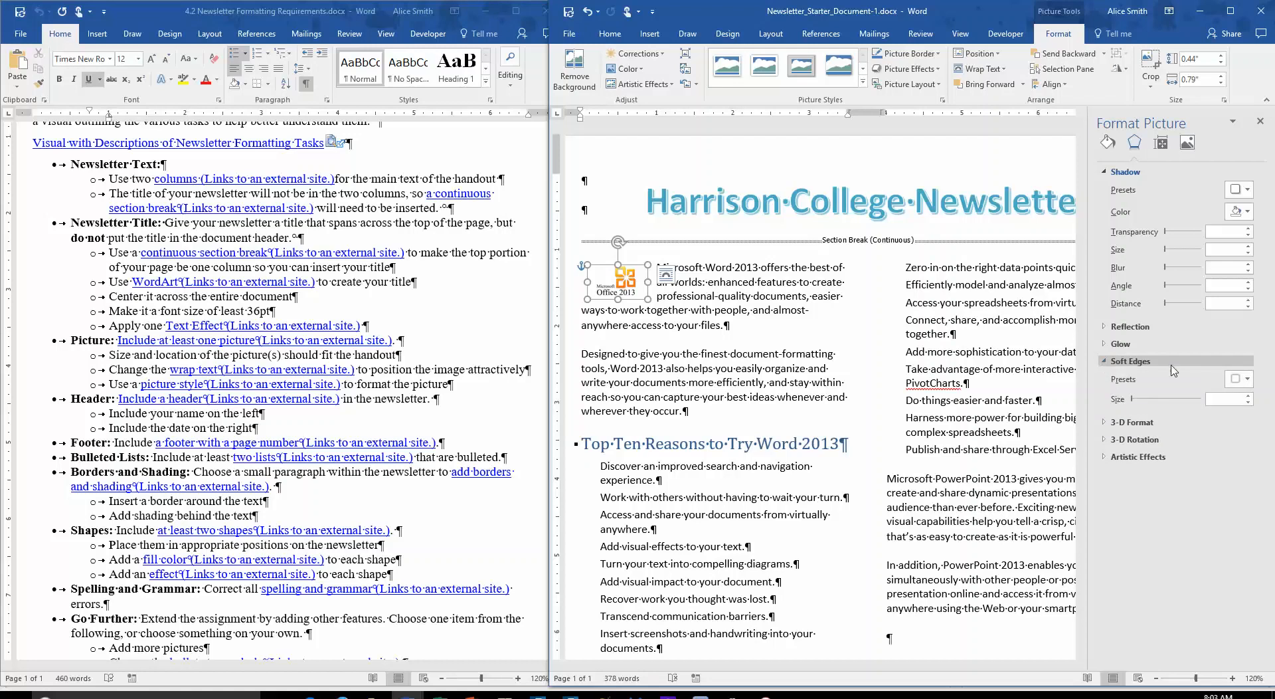
click(1250, 397)
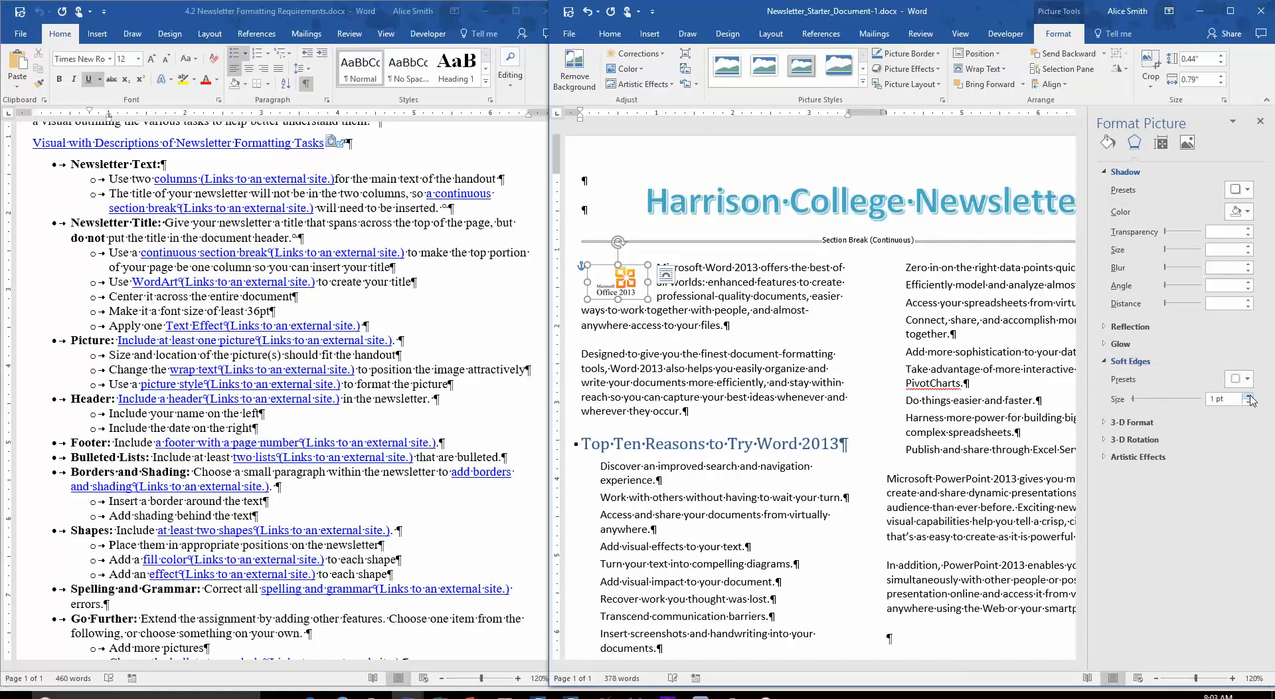
click(1250, 396)
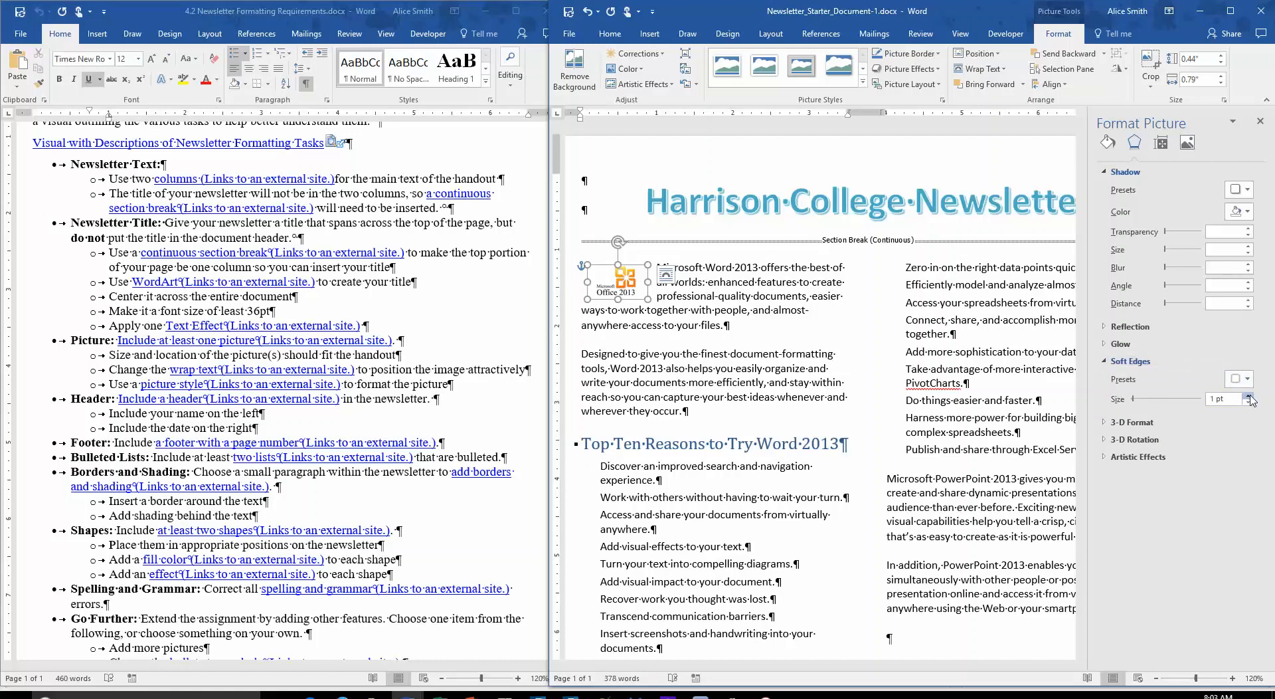
click(1035, 468)
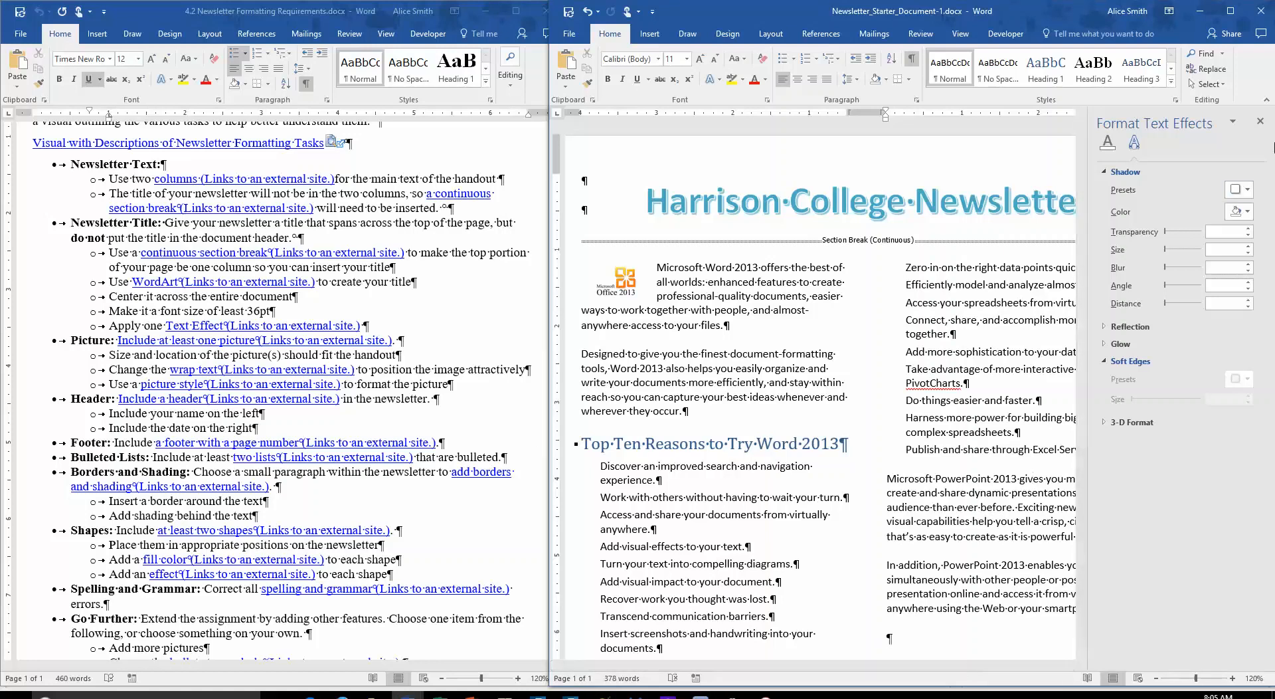
click(1260, 121)
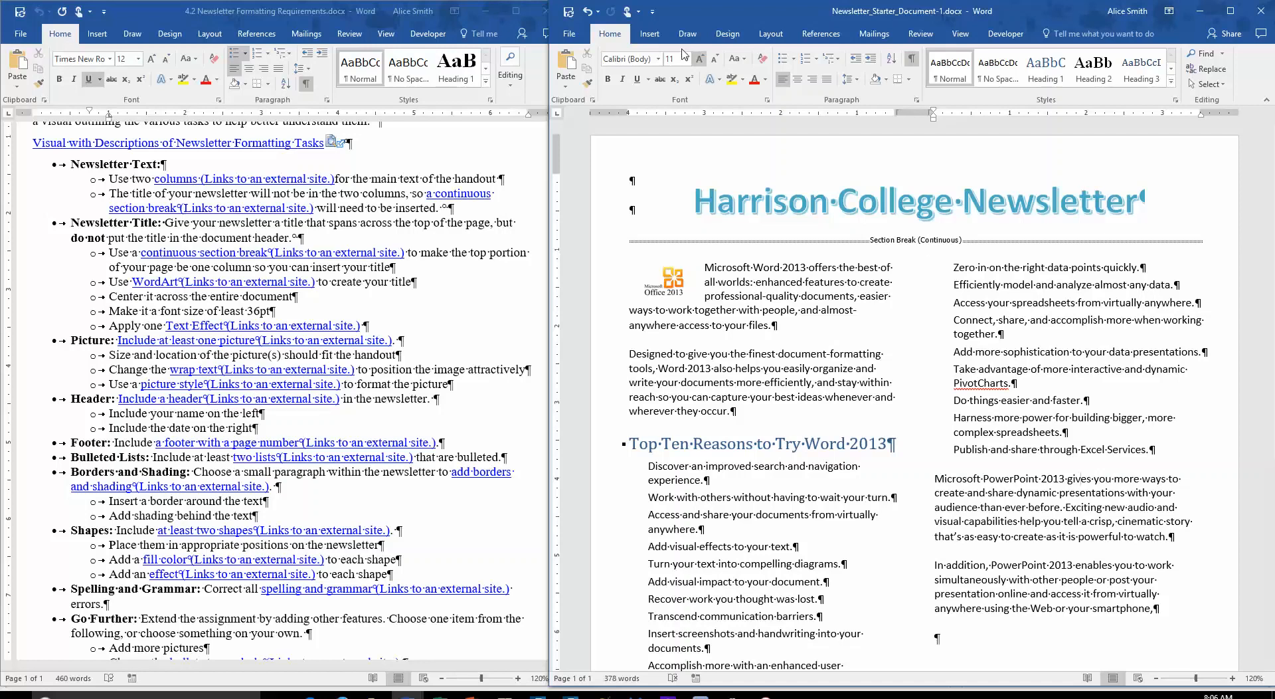
Step: Add a Blank header to the newsletter and replace its placeholder with the author's full name
click(649, 34)
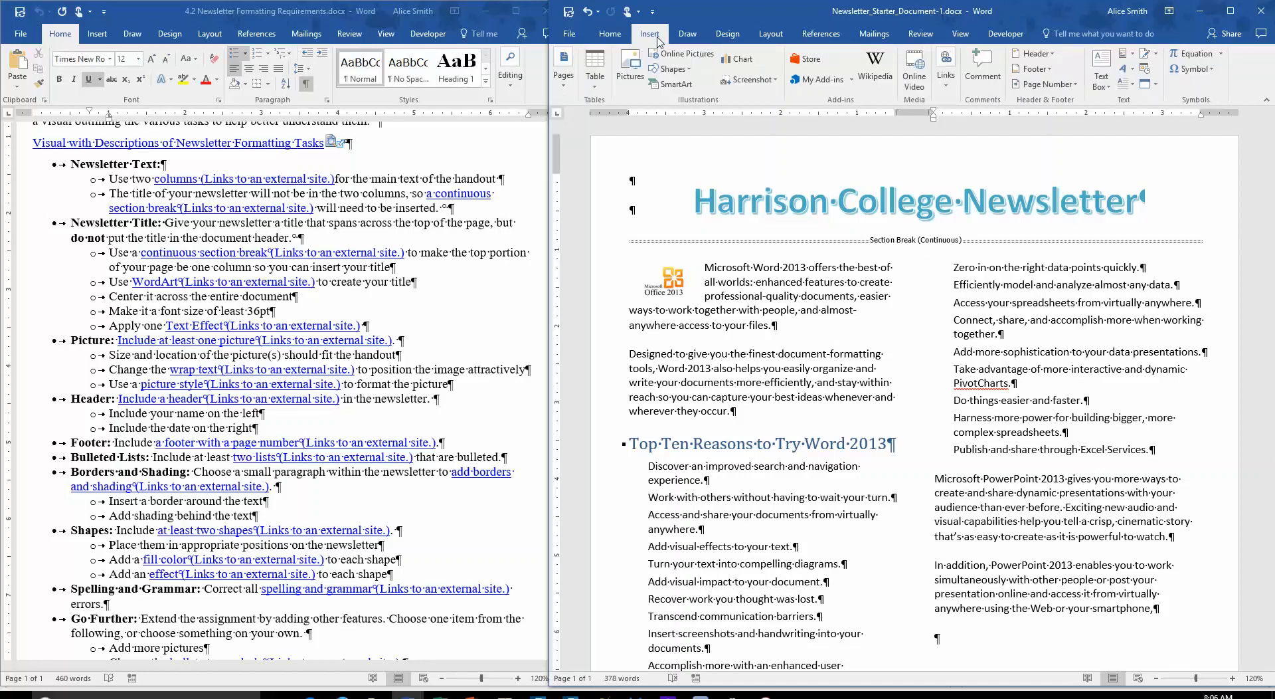
click(1055, 55)
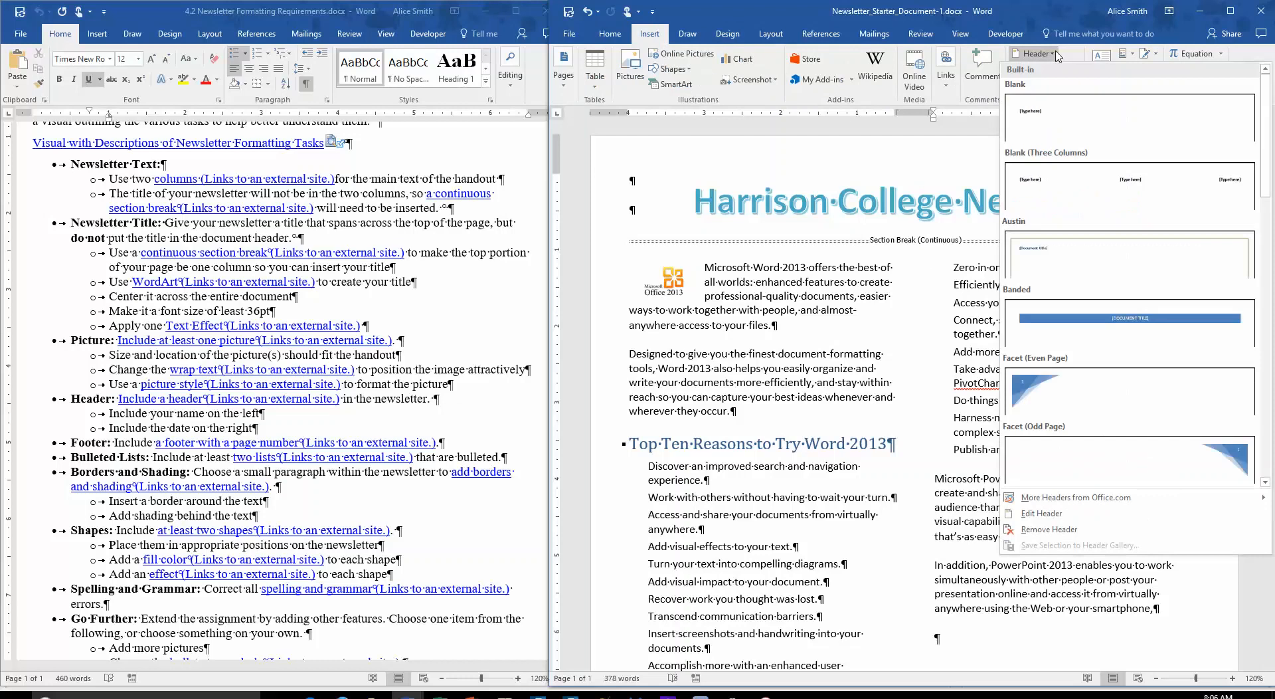
click(1056, 116)
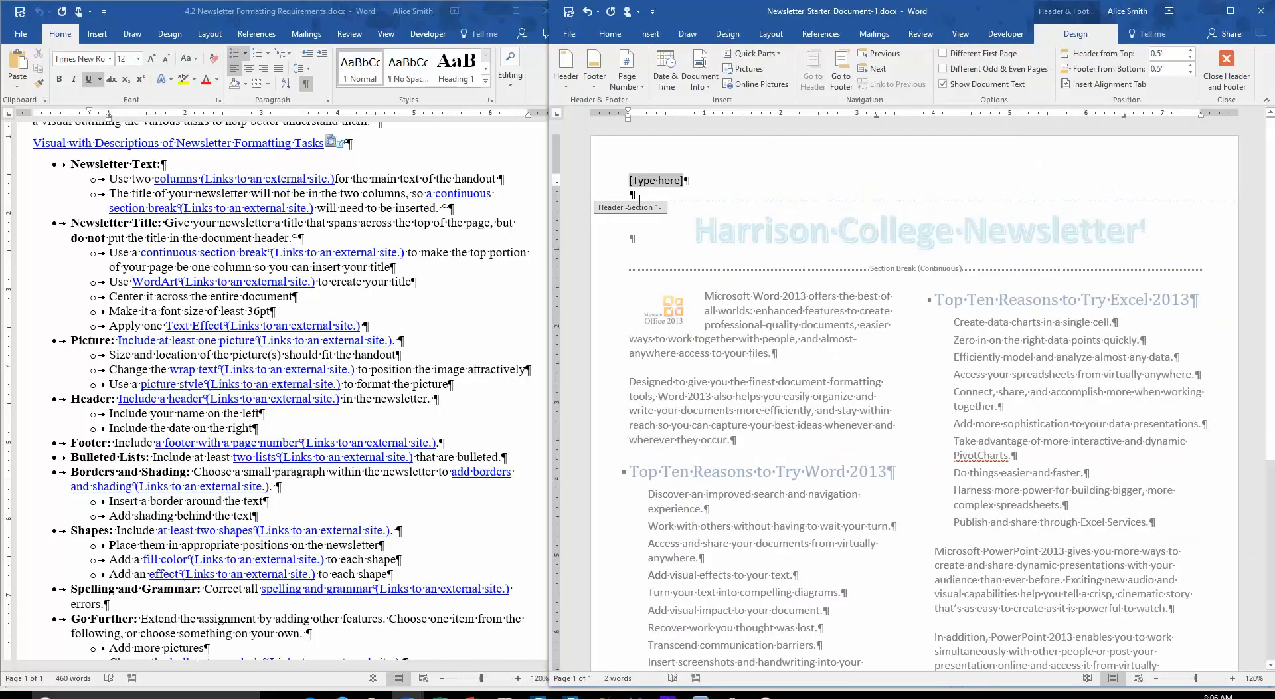
text(Alice Smith)
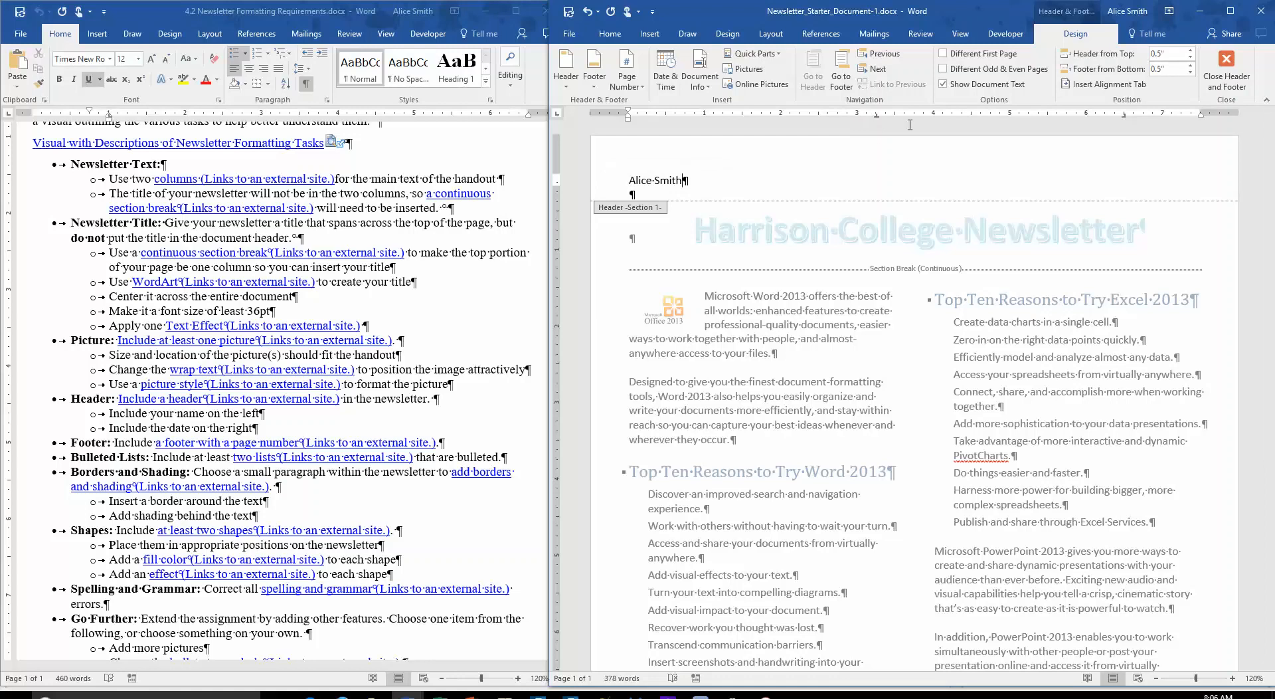
Step: Add the date 11/7/2016 at the right end of the header line and return to the body text
key(Tab)
key(Tab)
click(650, 34)
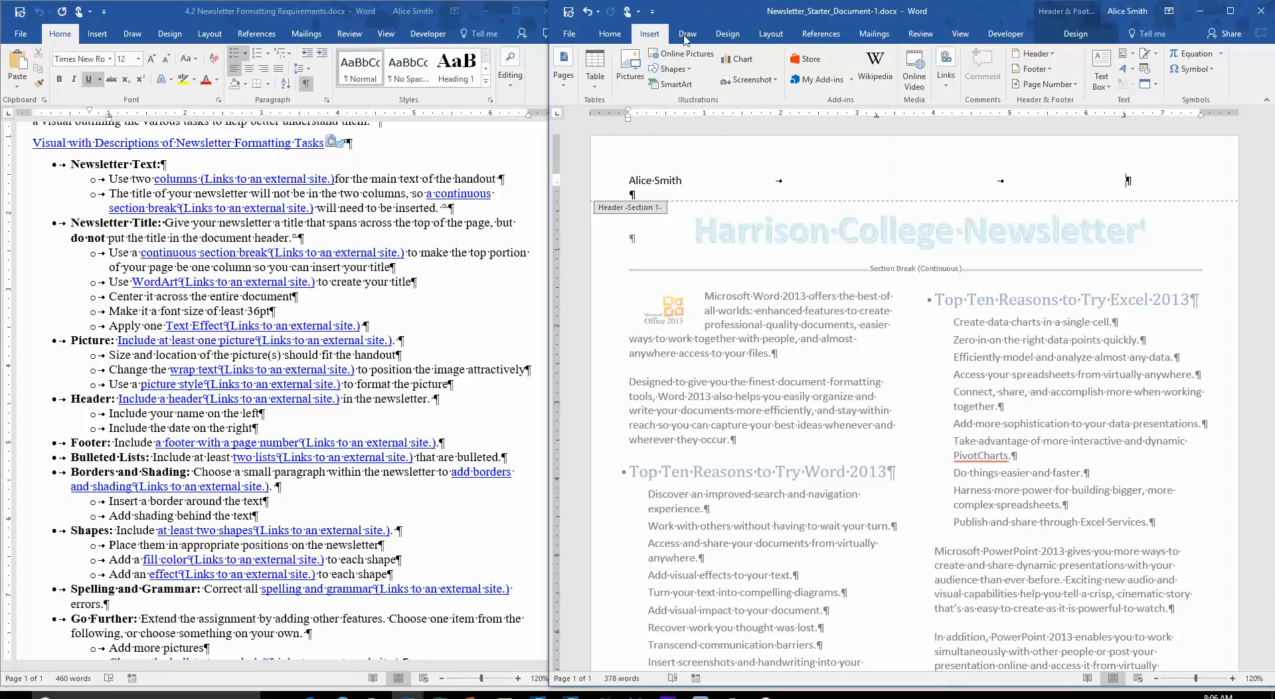
click(773, 38)
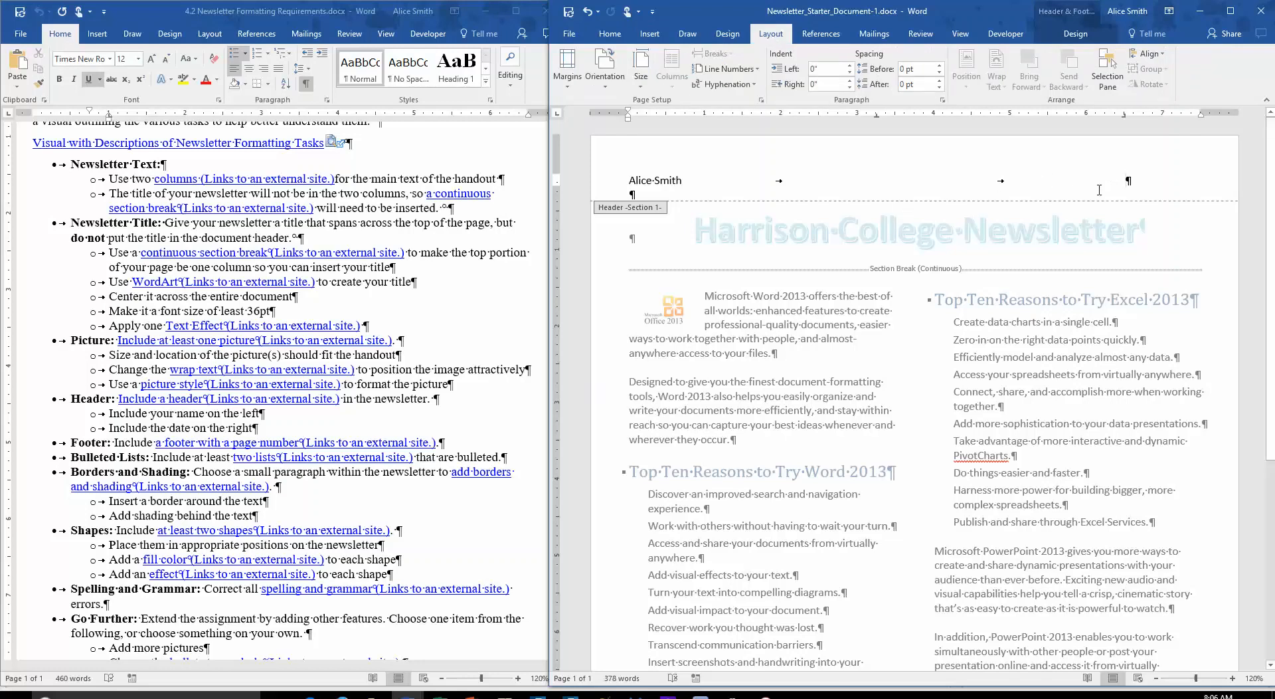
text(11/7/2016)
click(1075, 34)
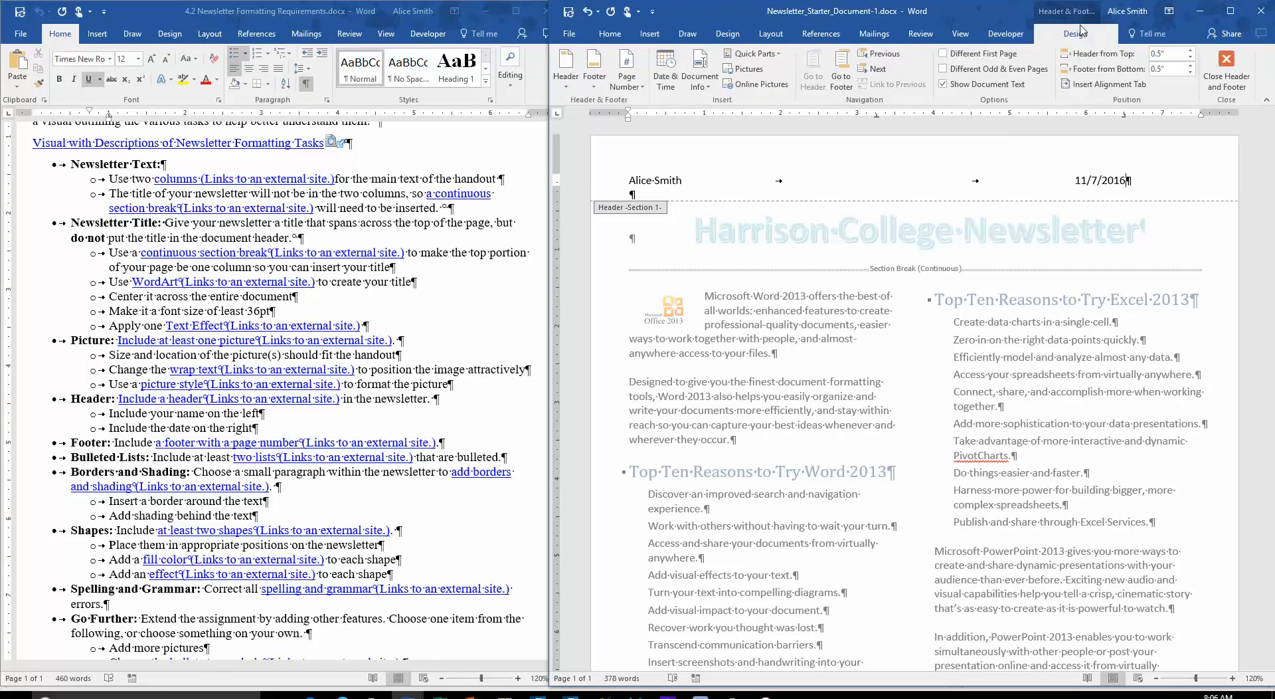
click(1224, 74)
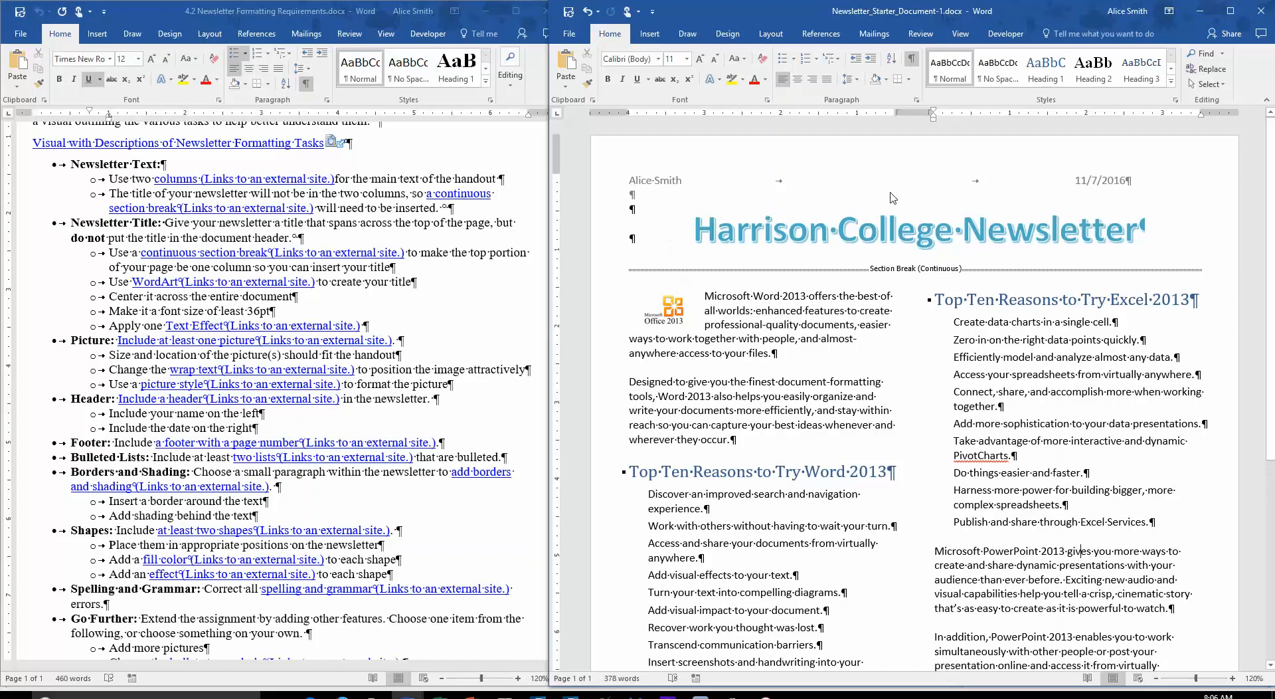
Step: Delete the empty paragraph below the header line and check the page briefly without formatting marks
double_click(1098, 185)
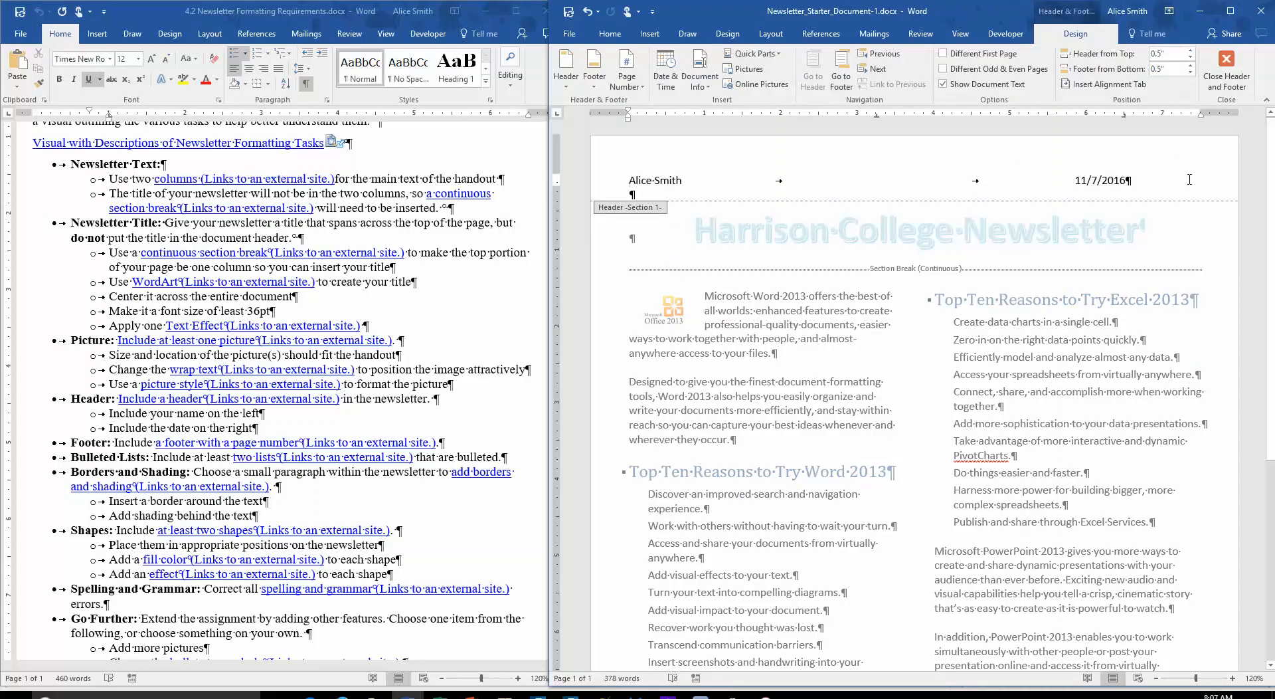
key(Delete)
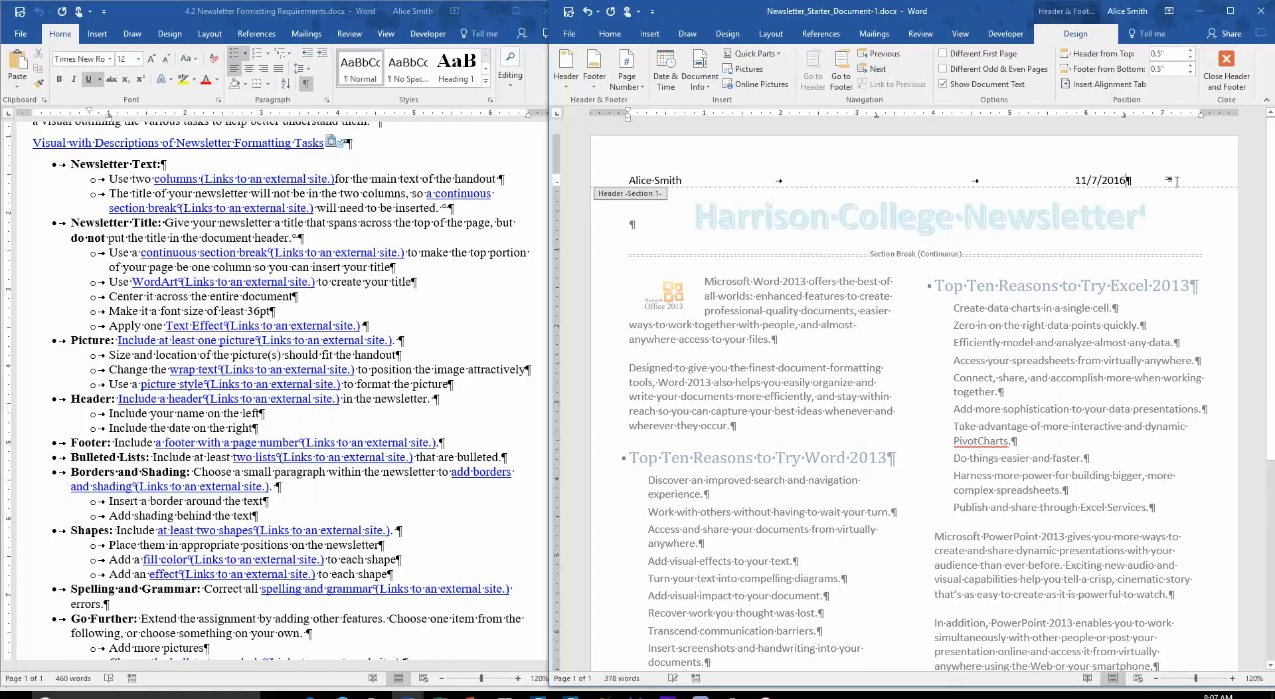
click(1227, 67)
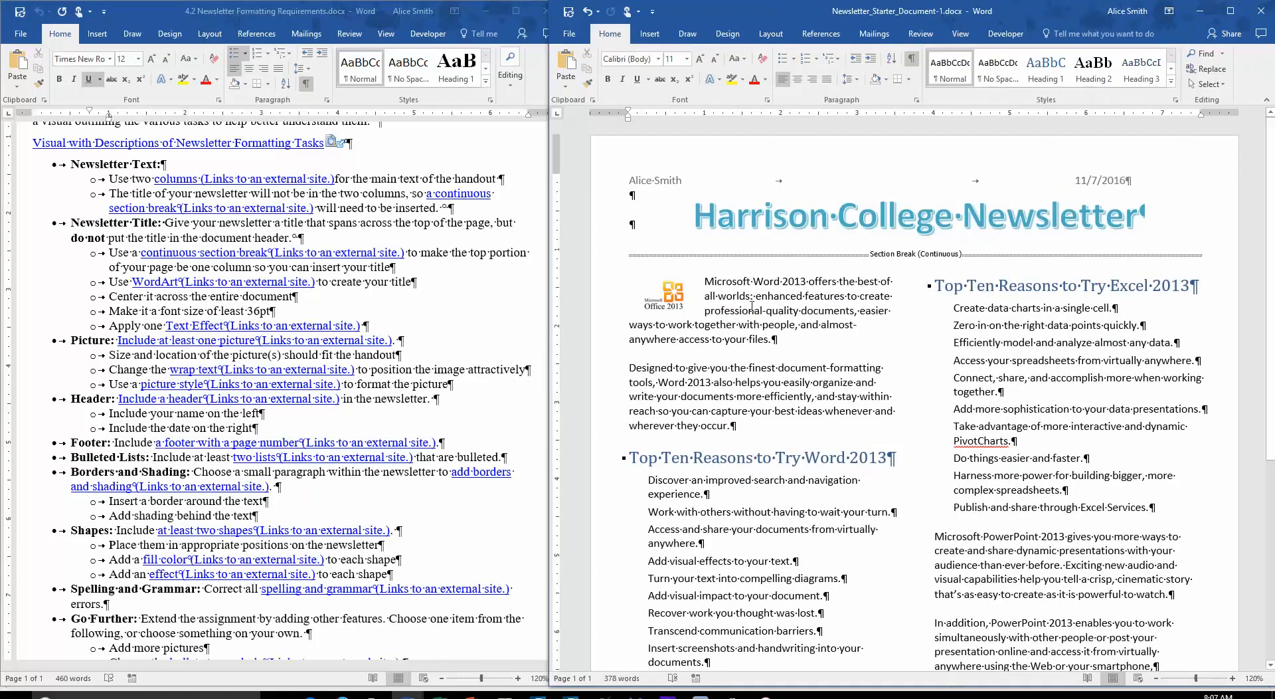
click(913, 60)
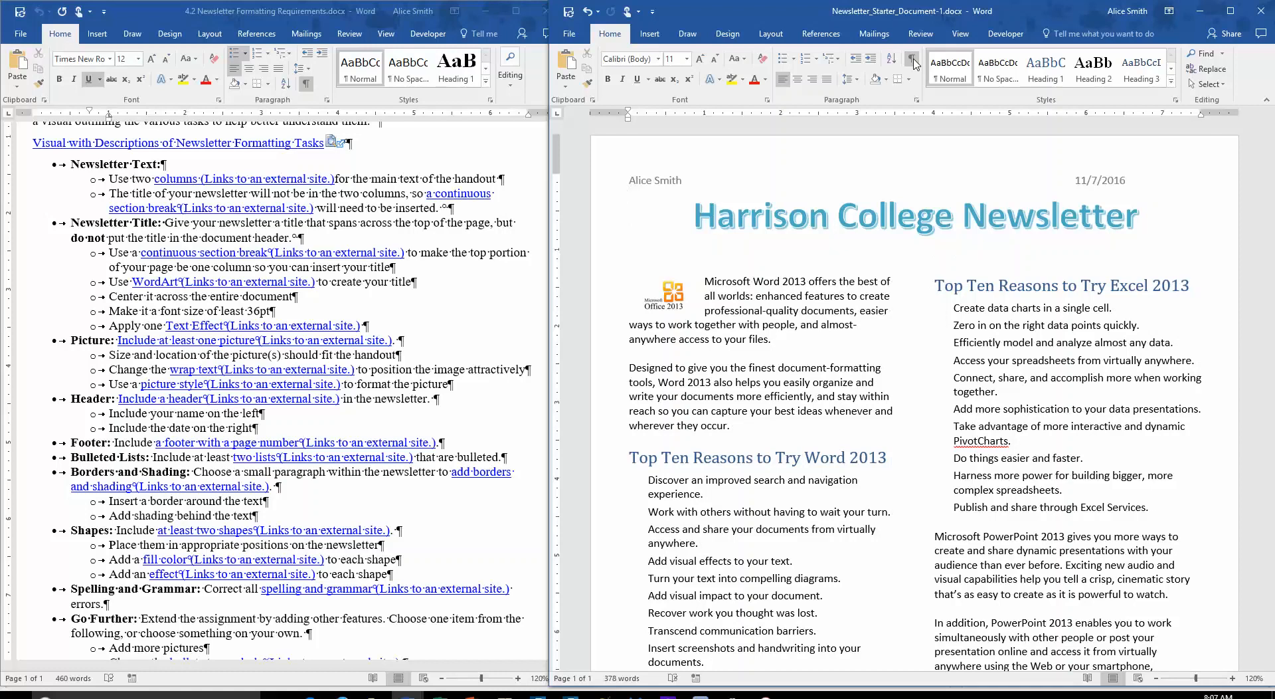
click(912, 60)
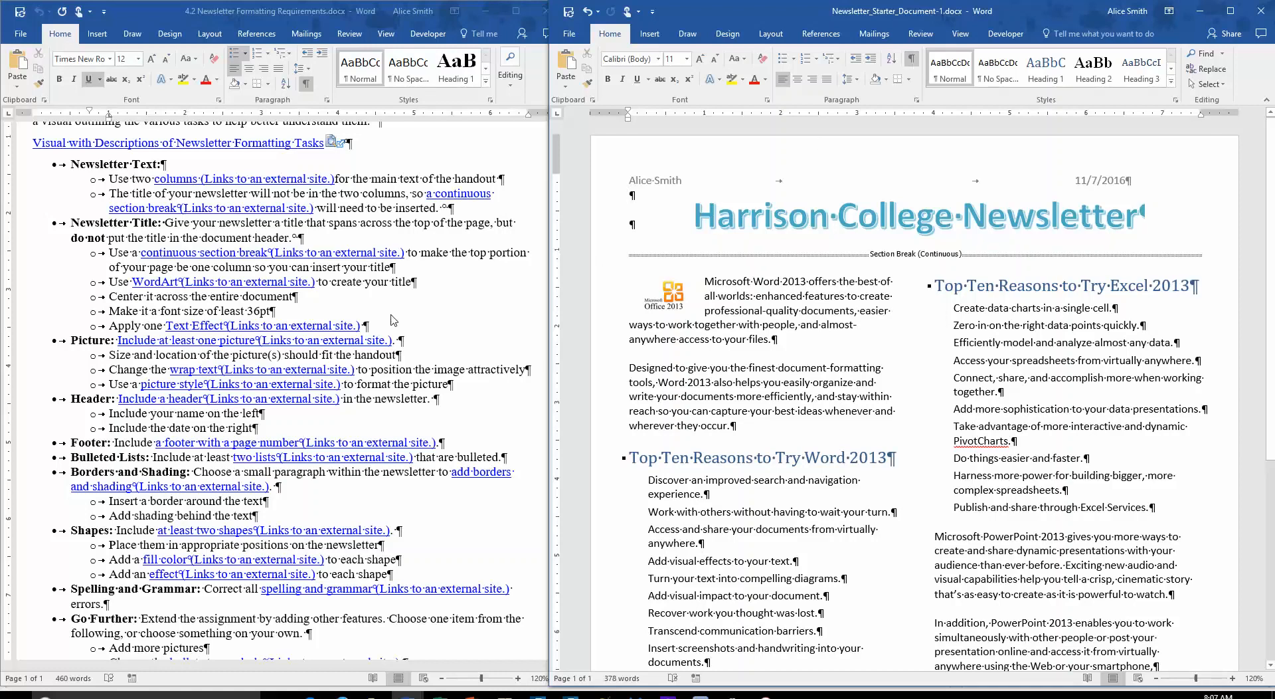
Step: Insert a centered page number in the footer using the Plain Number 2 style and return to the body text
scroll(227, 378, down, 2)
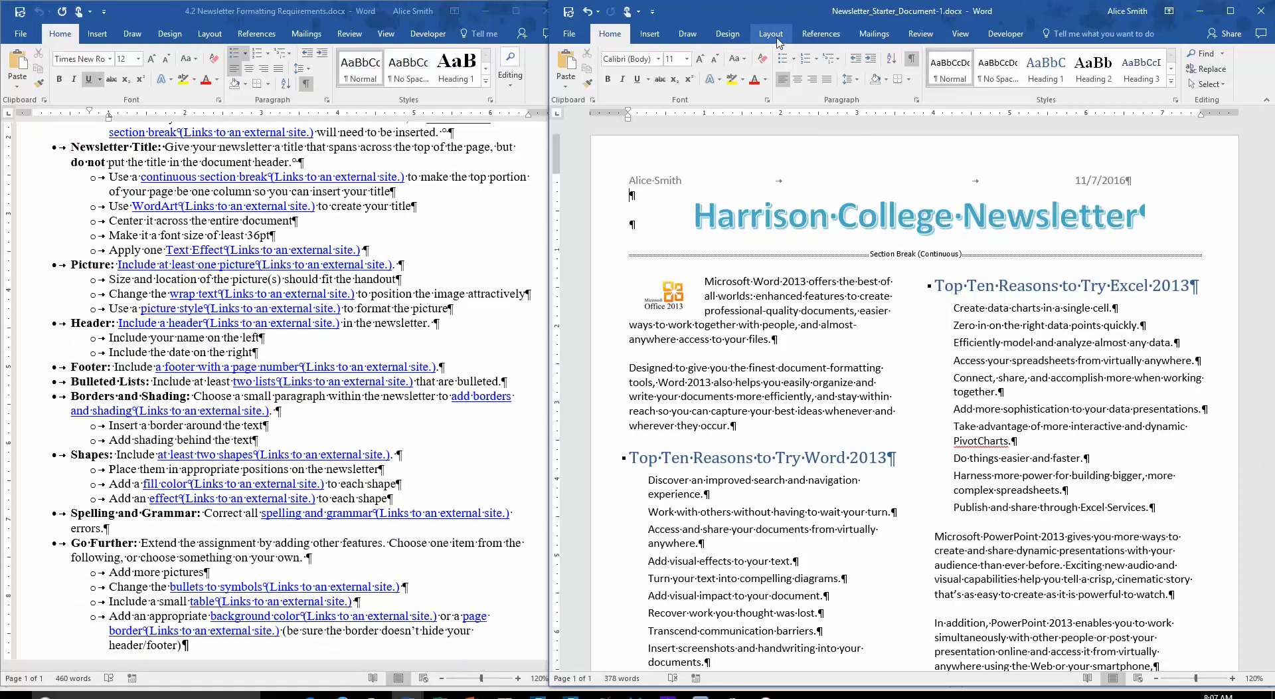
click(658, 38)
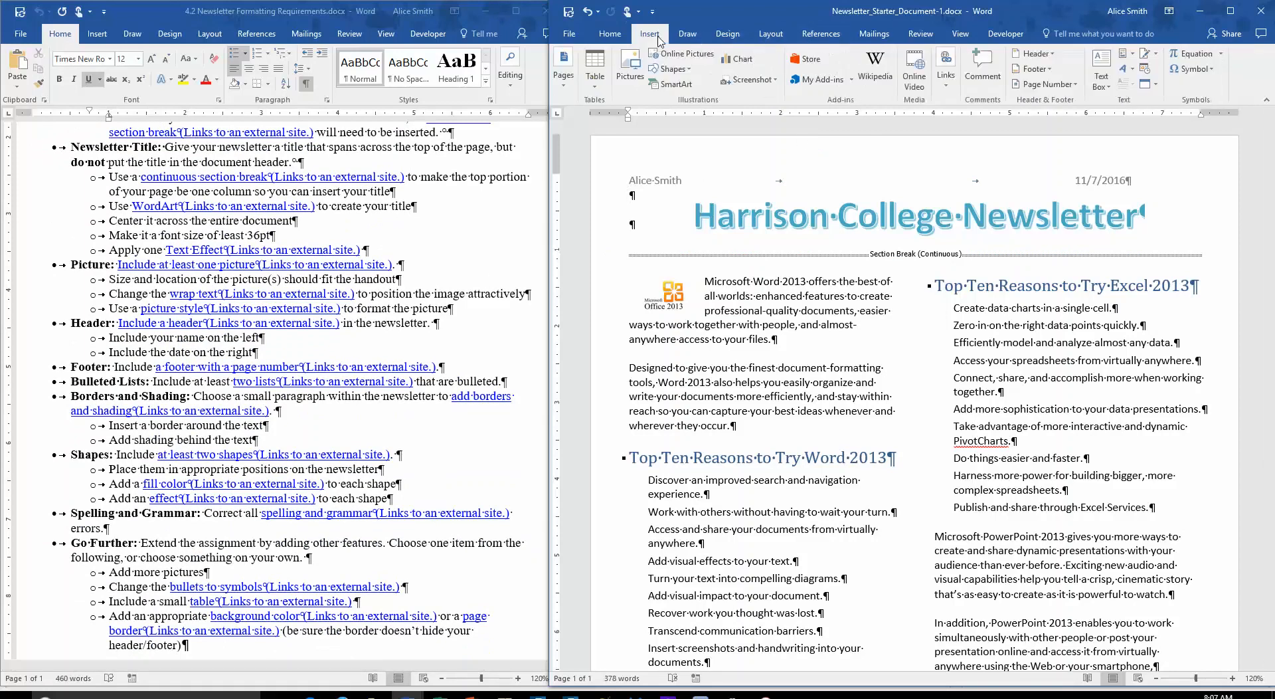
click(1076, 88)
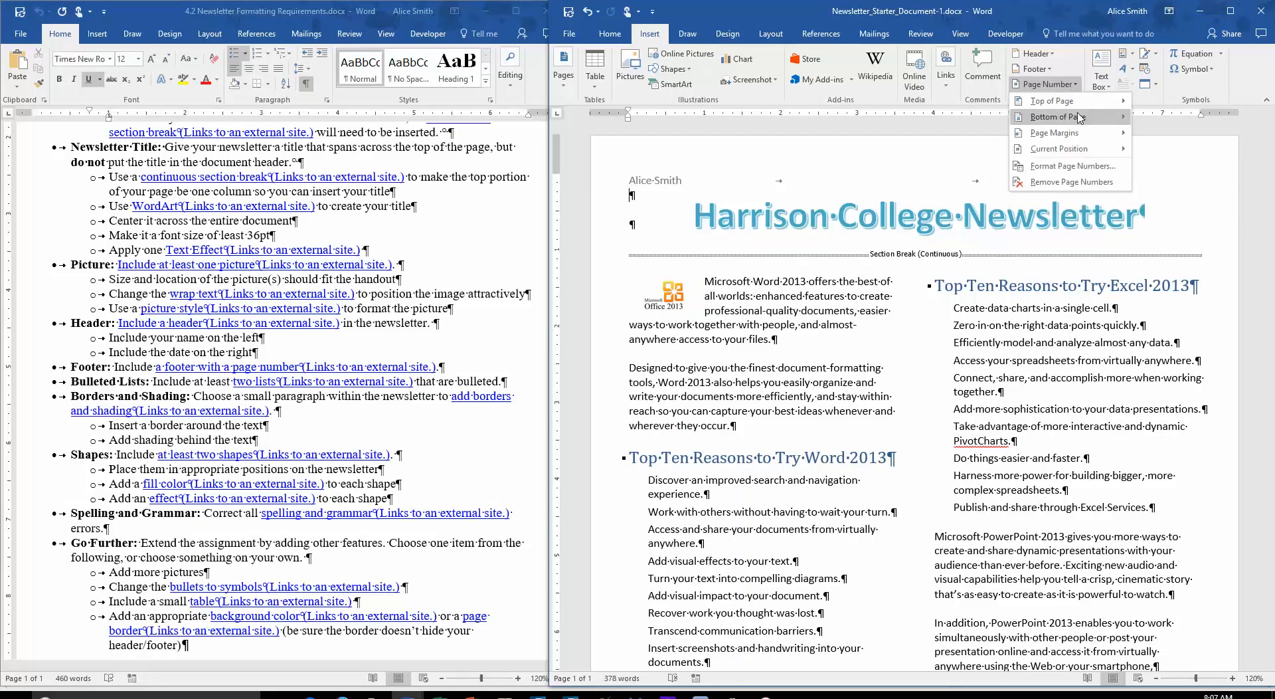
mouse_move(1058, 117)
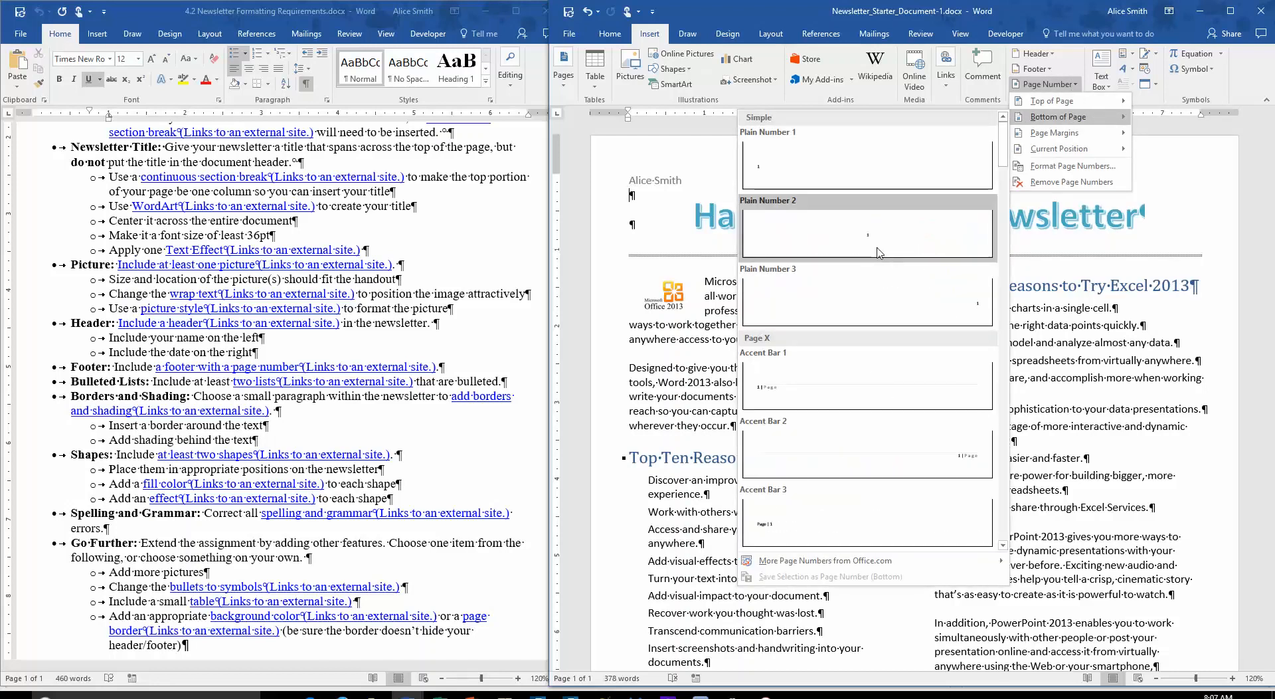
click(876, 253)
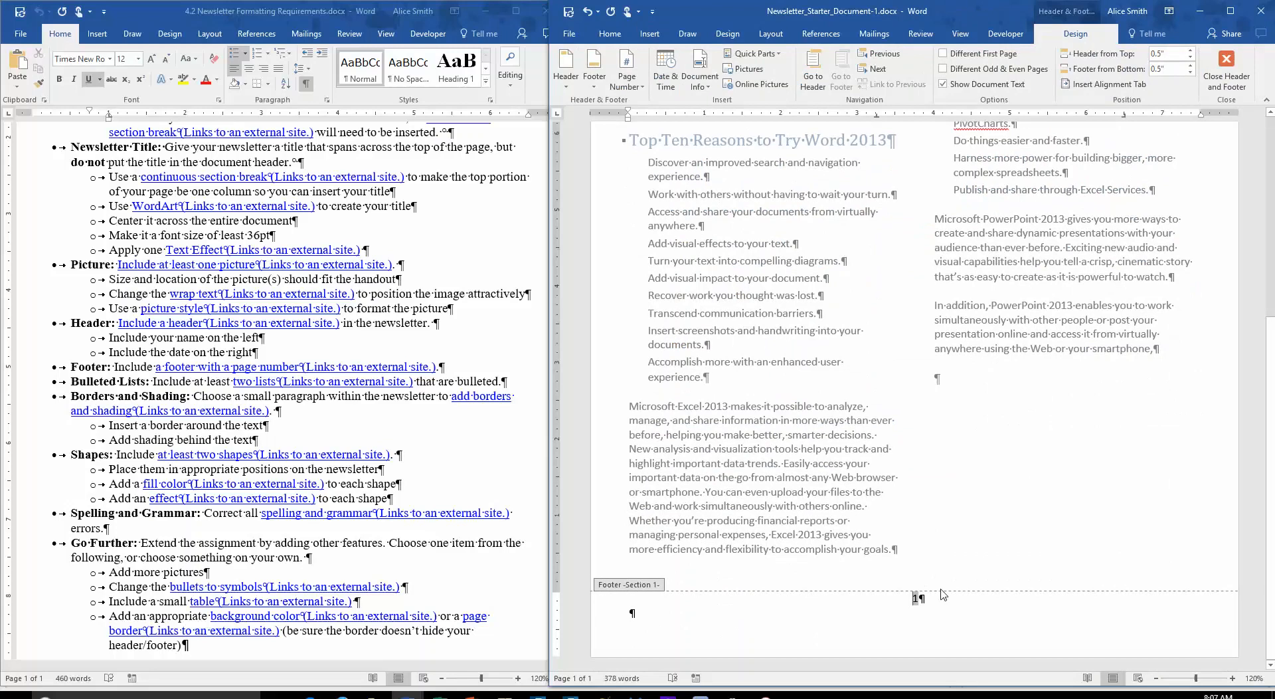
click(1226, 70)
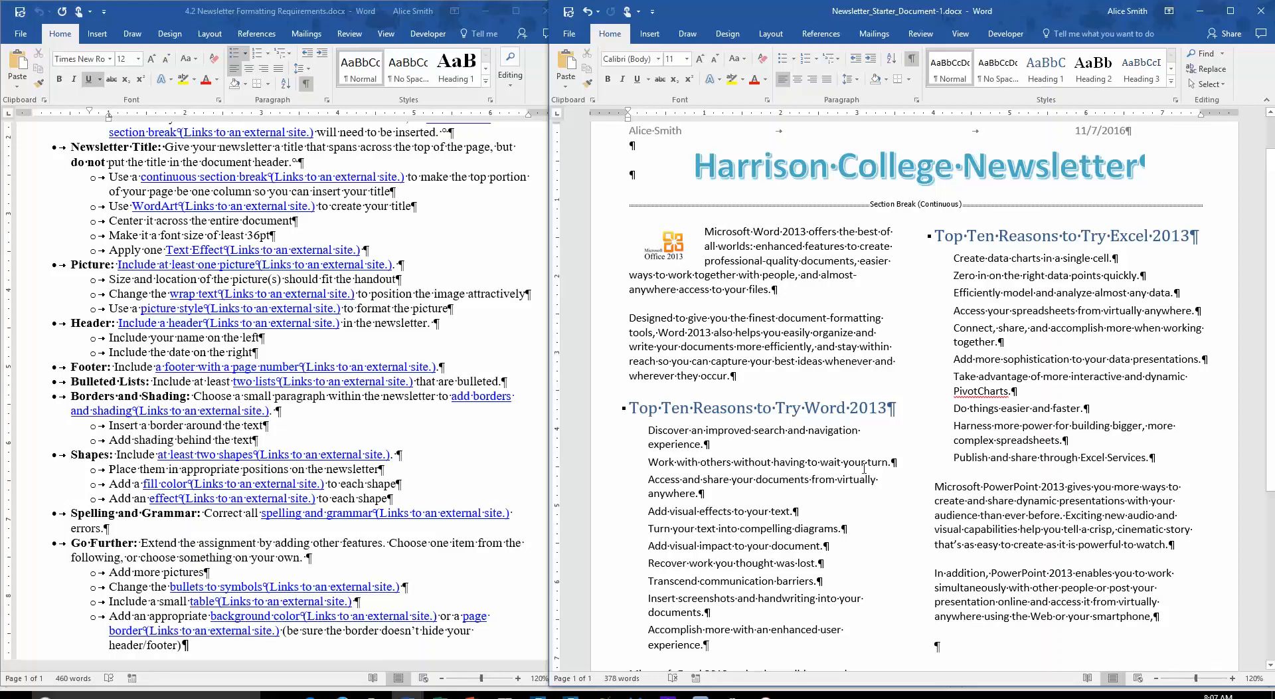
Step: Start defining a new picture bullet for all list items under "Top Ten Reasons to Try Word 2013"
scroll(996, 232, down, 1)
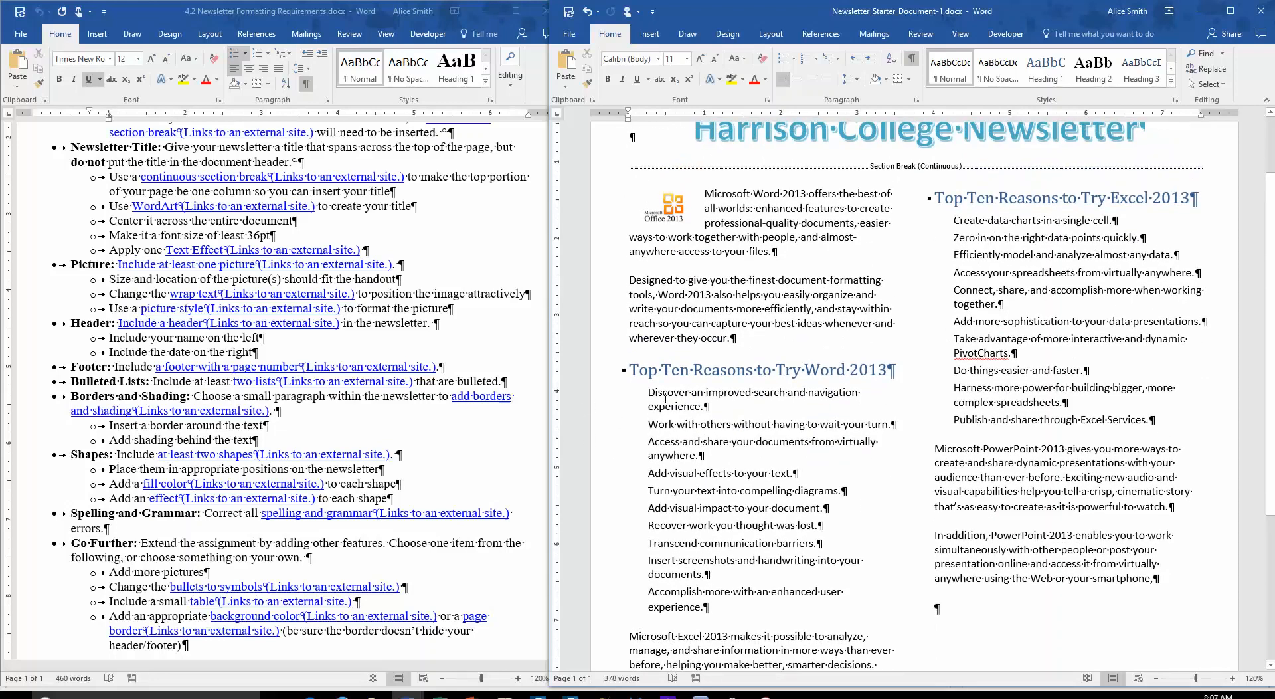
drag(666, 393, 706, 608)
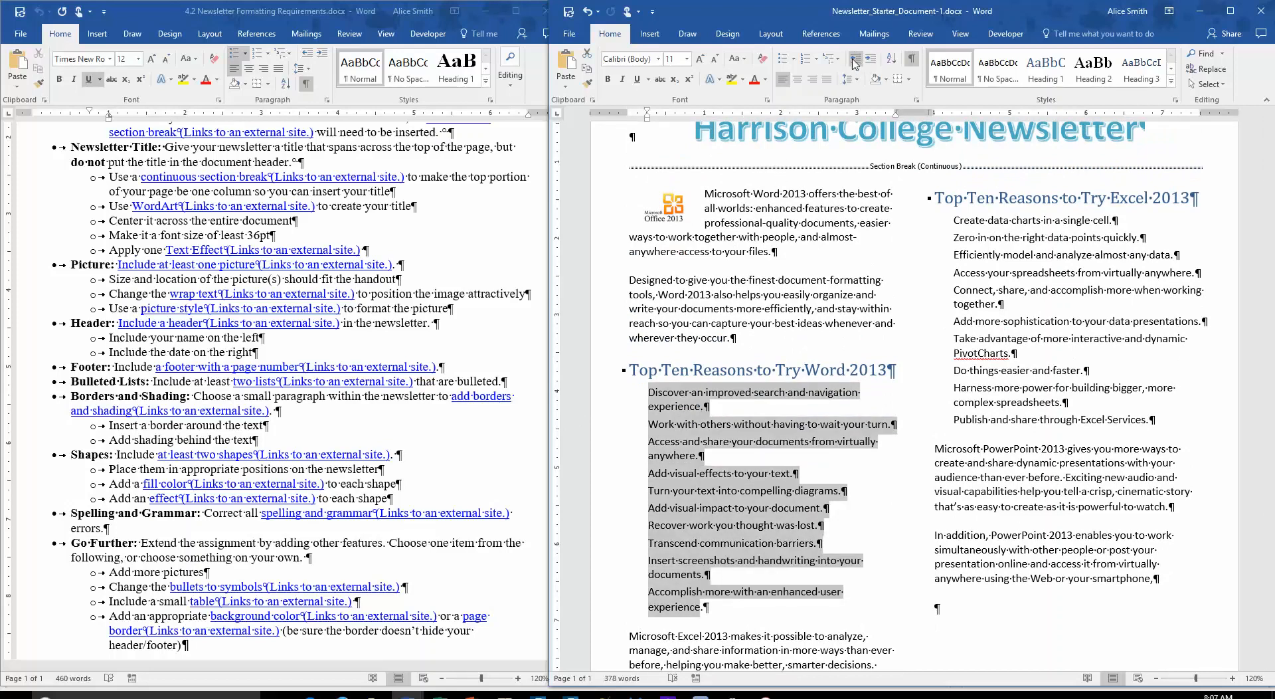
click(793, 60)
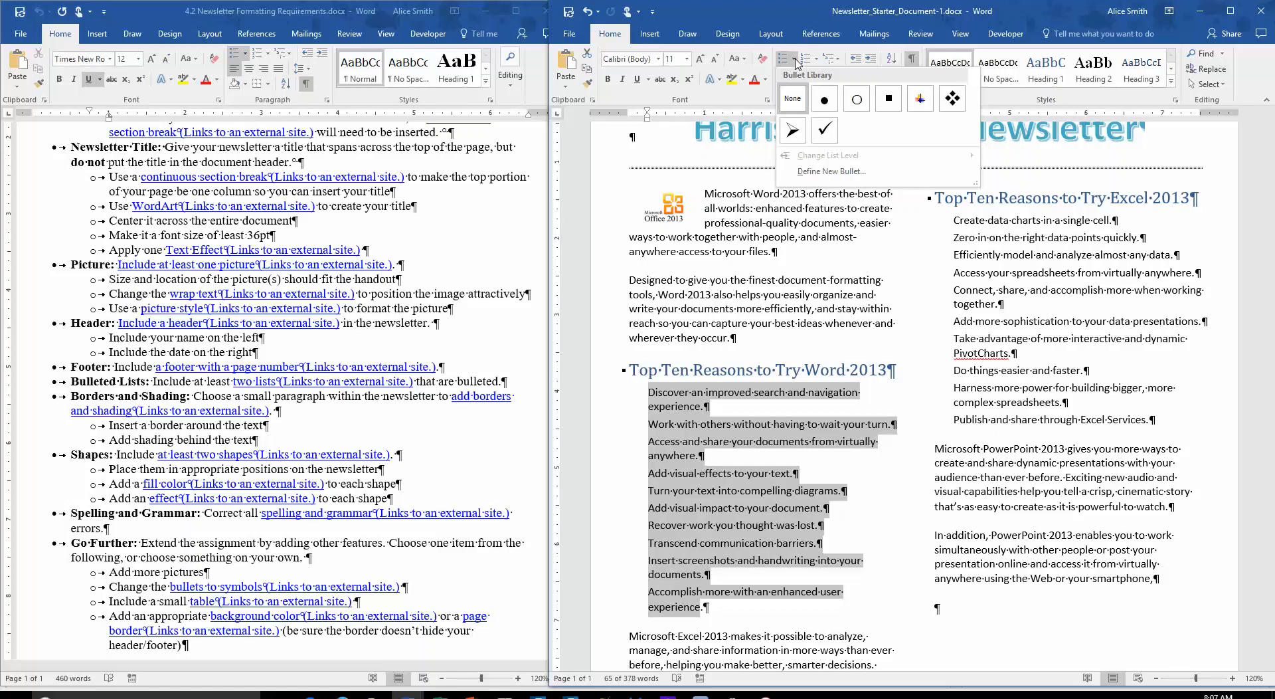
click(858, 174)
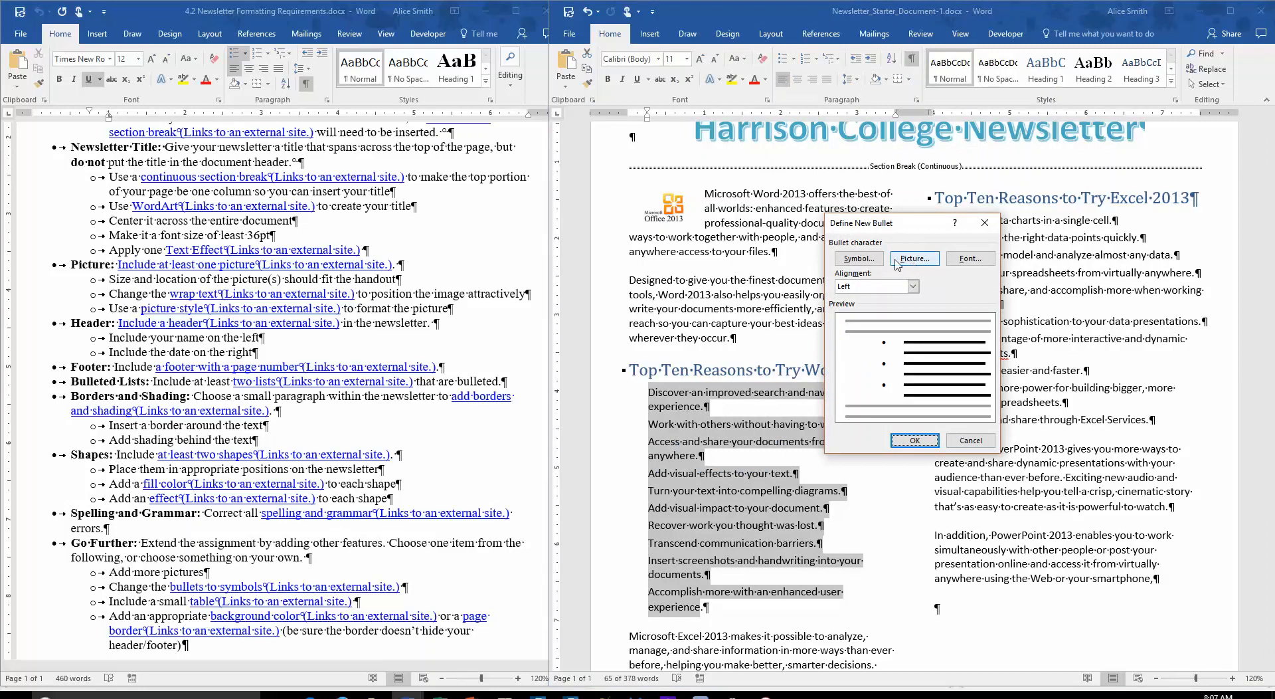
click(874, 261)
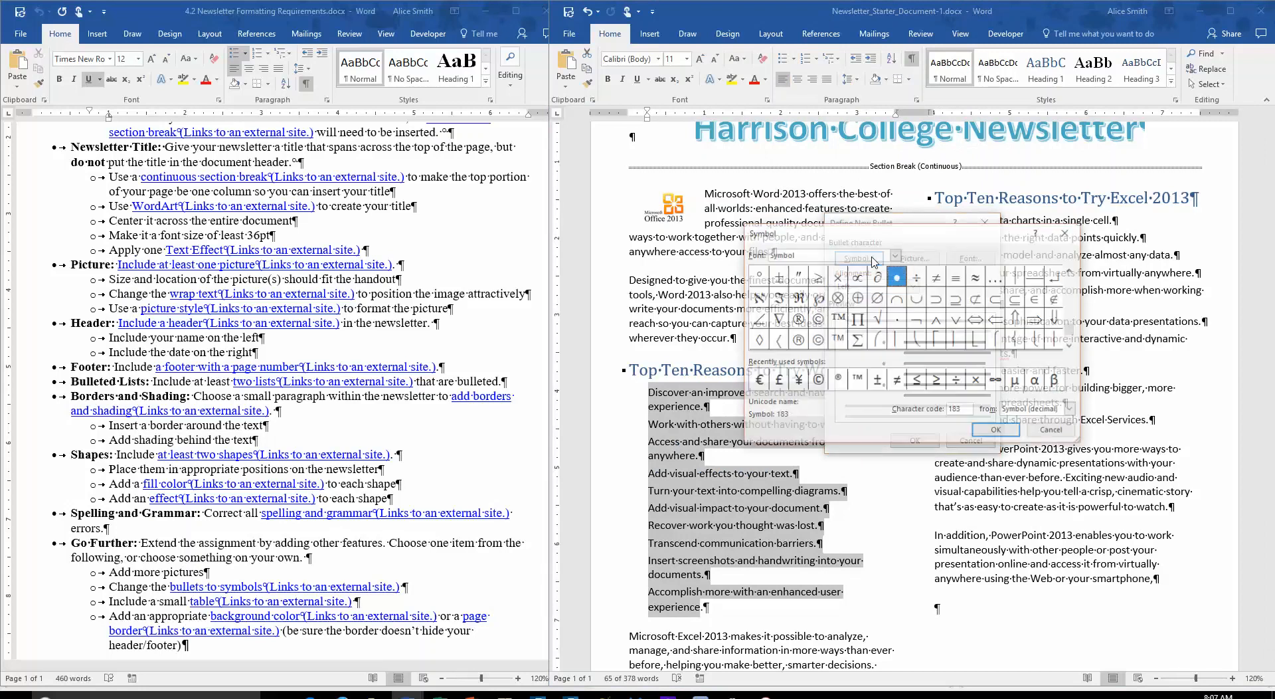
click(1053, 430)
click(934, 263)
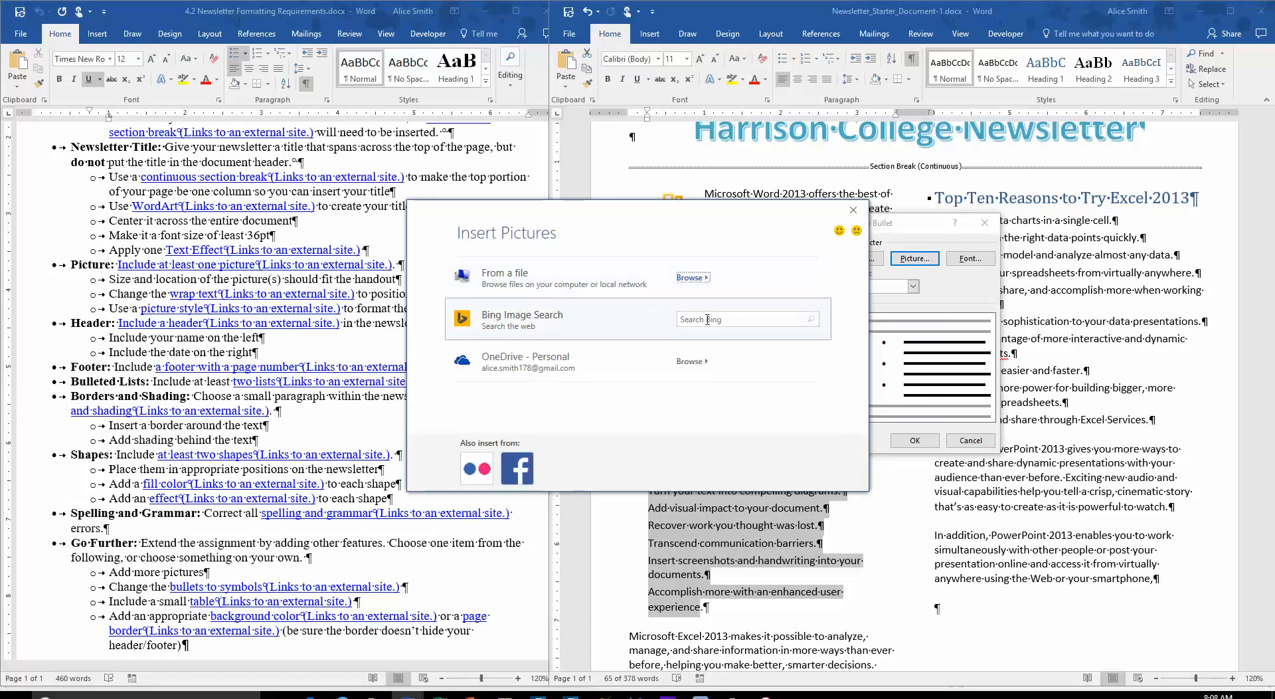
Step: Search Bing for "office" images for the bullet and show all results instead of only Creative Commons ones
click(717, 319)
text(office)
key(Return)
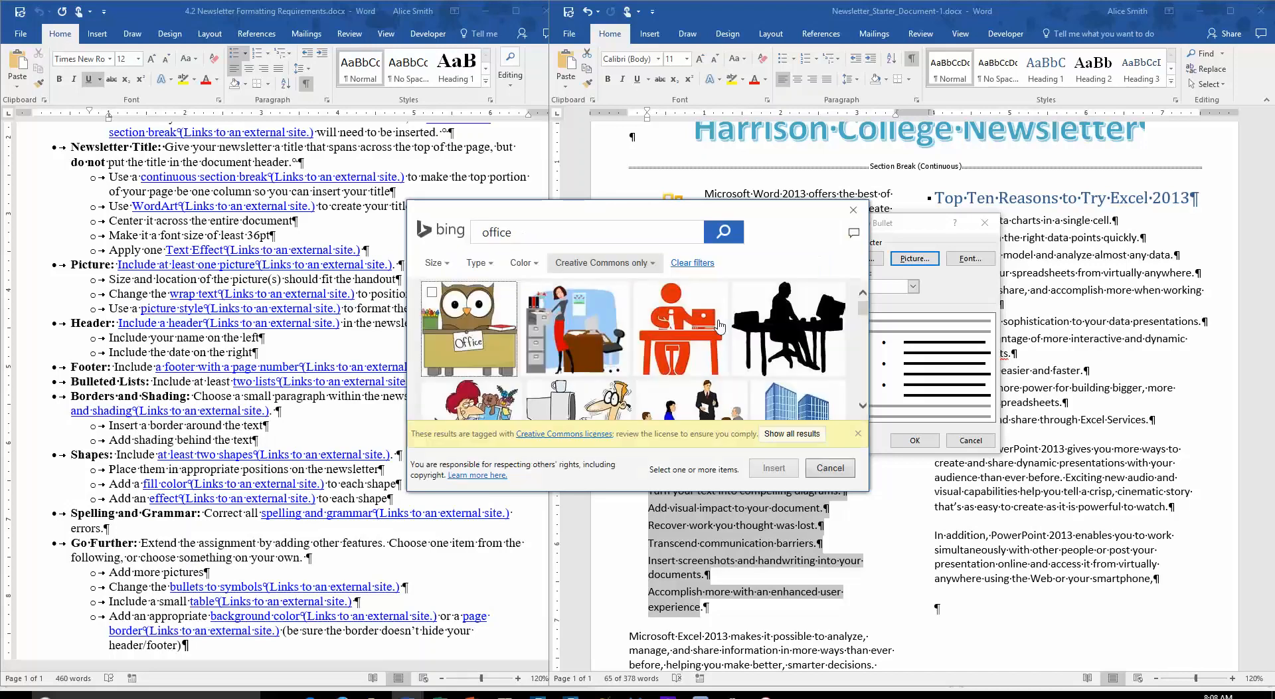
scroll(654, 352, down, 1)
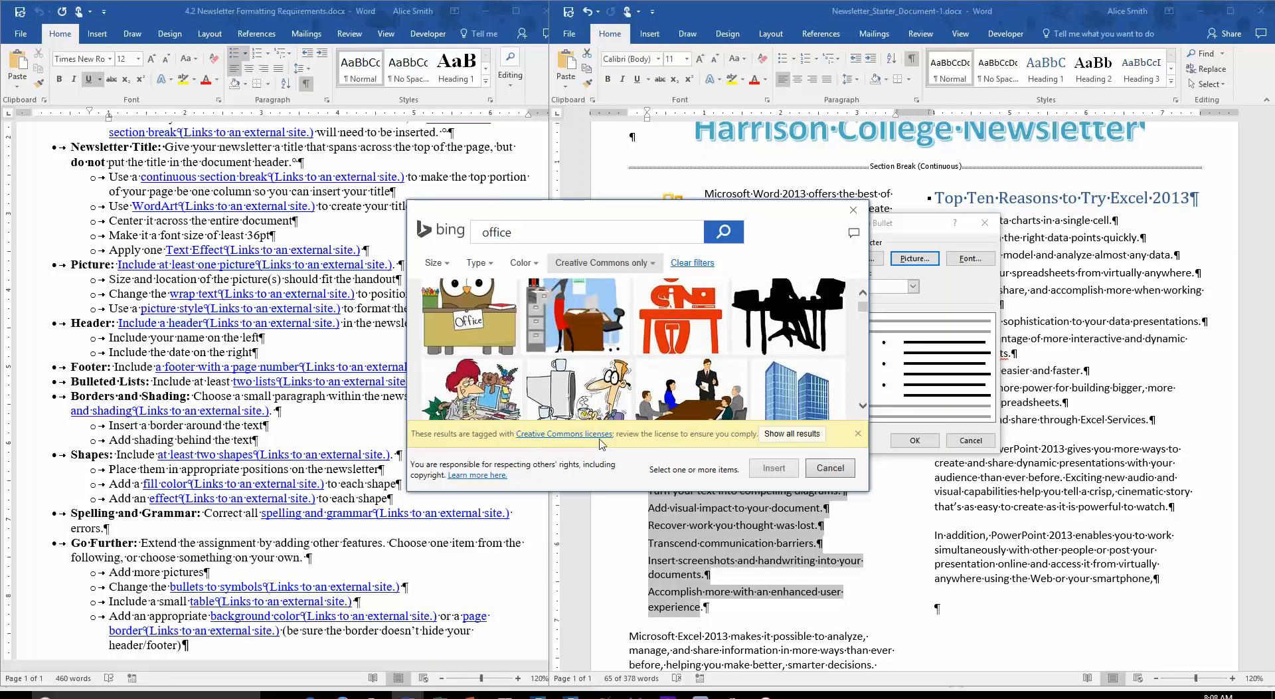
click(788, 435)
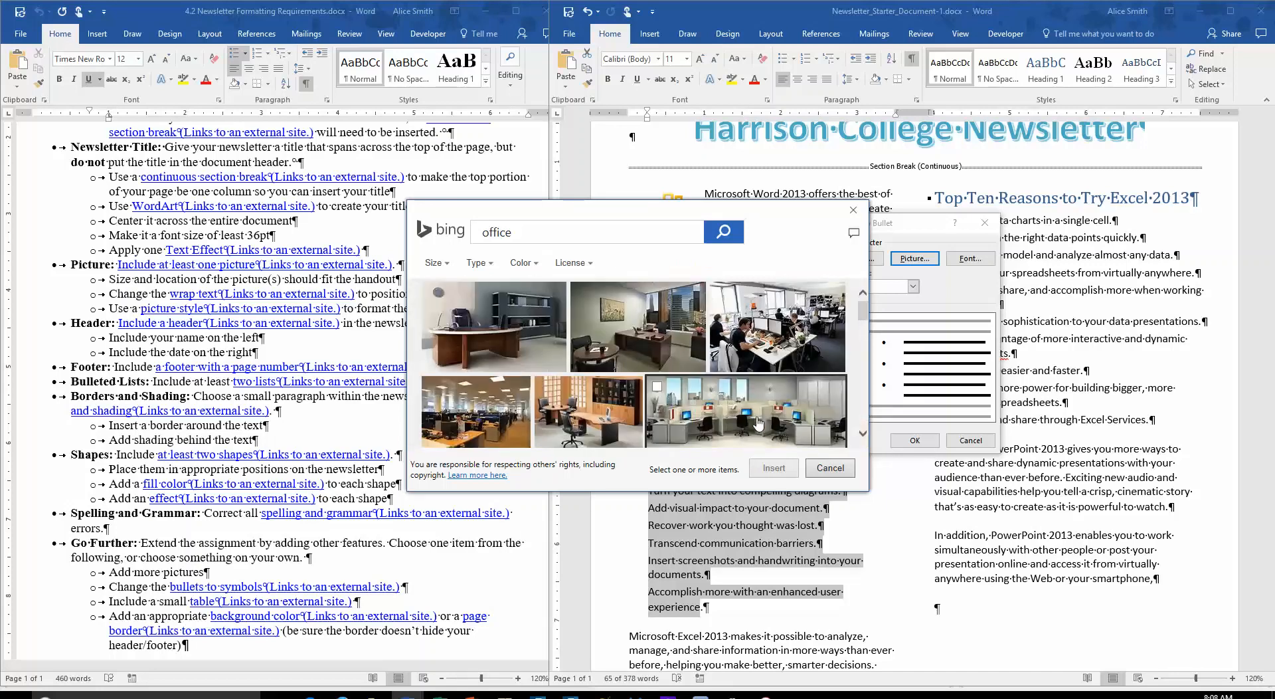
Step: Apply the image of a ring of colored paper clips as the Word list's picture bullet and decrease the list's indent one level
scroll(678, 354, down, 5)
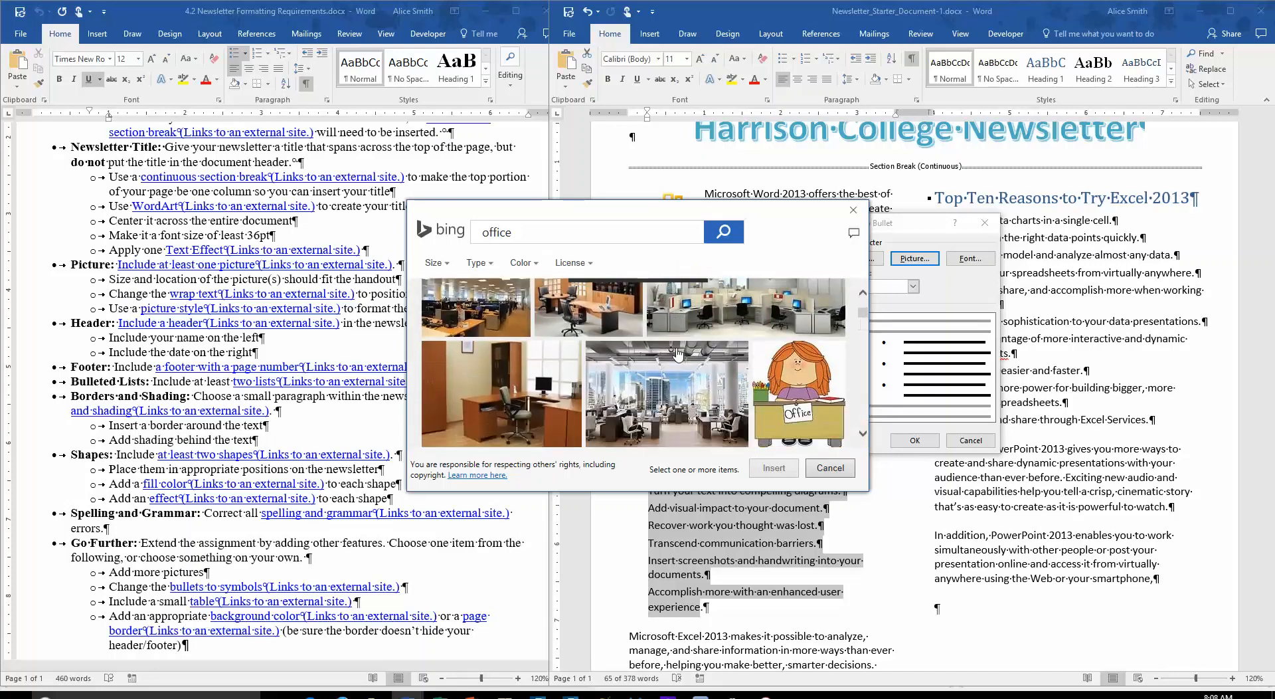
scroll(678, 354, down, 1)
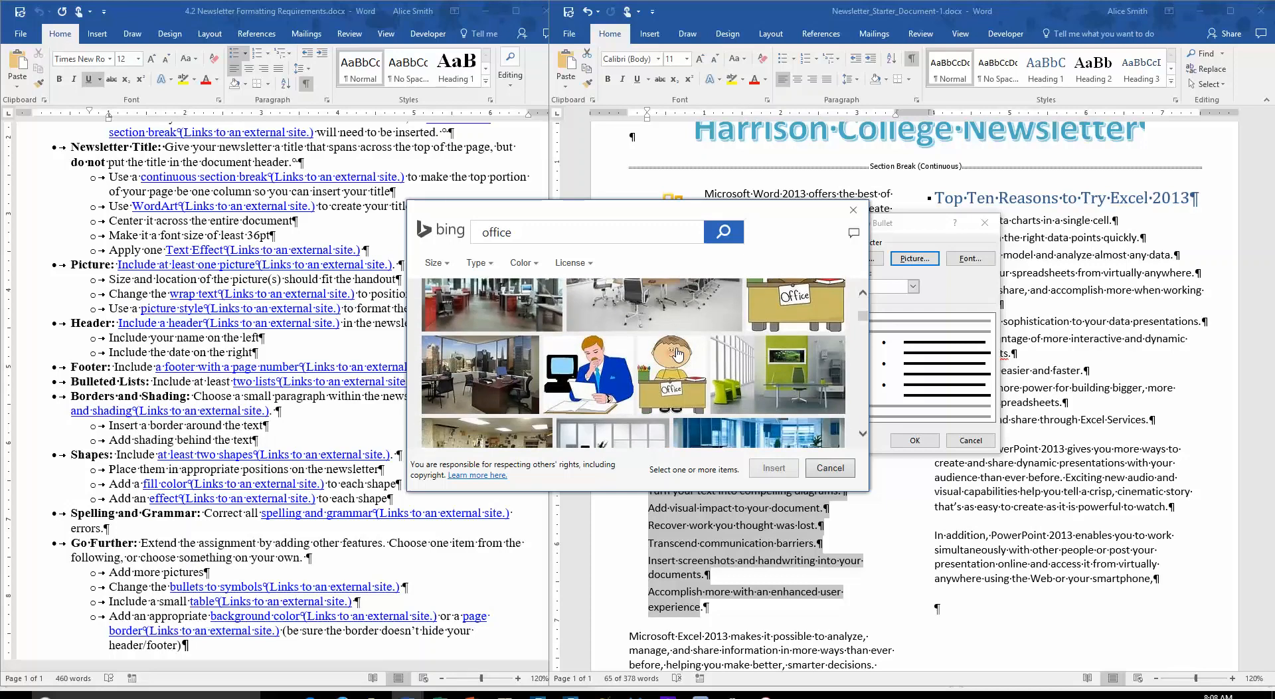
scroll(678, 354, down, 4)
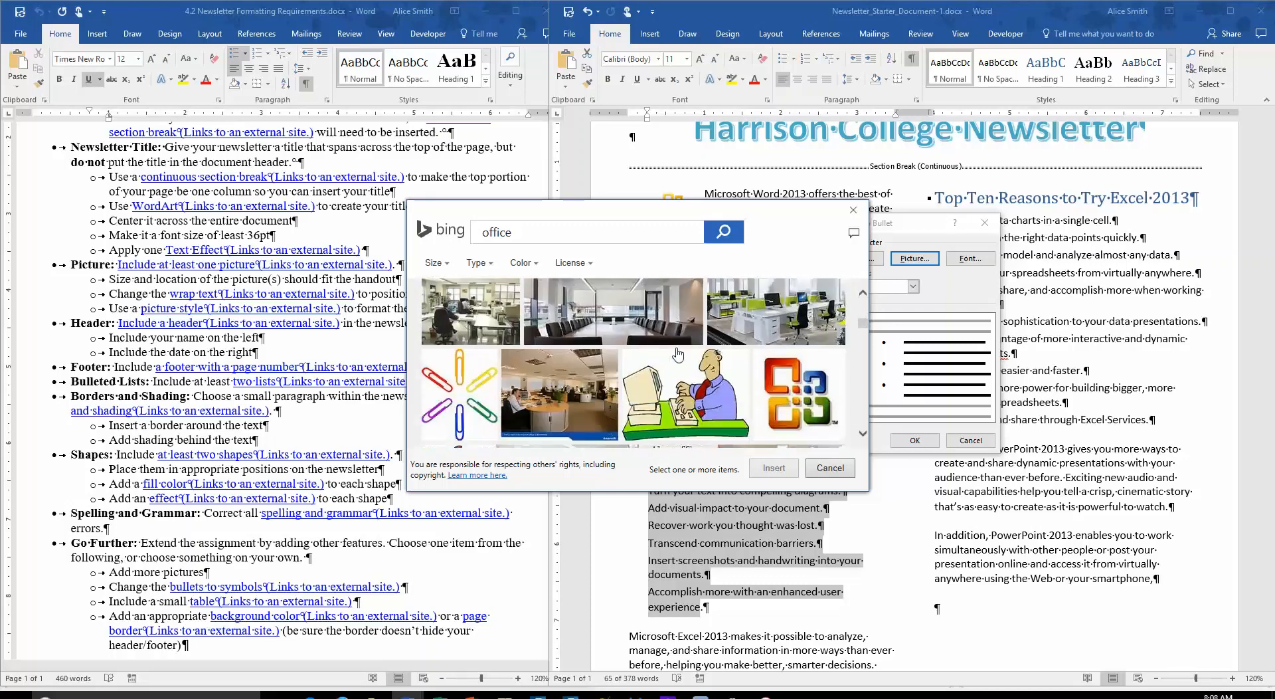
scroll(678, 354, down, 1)
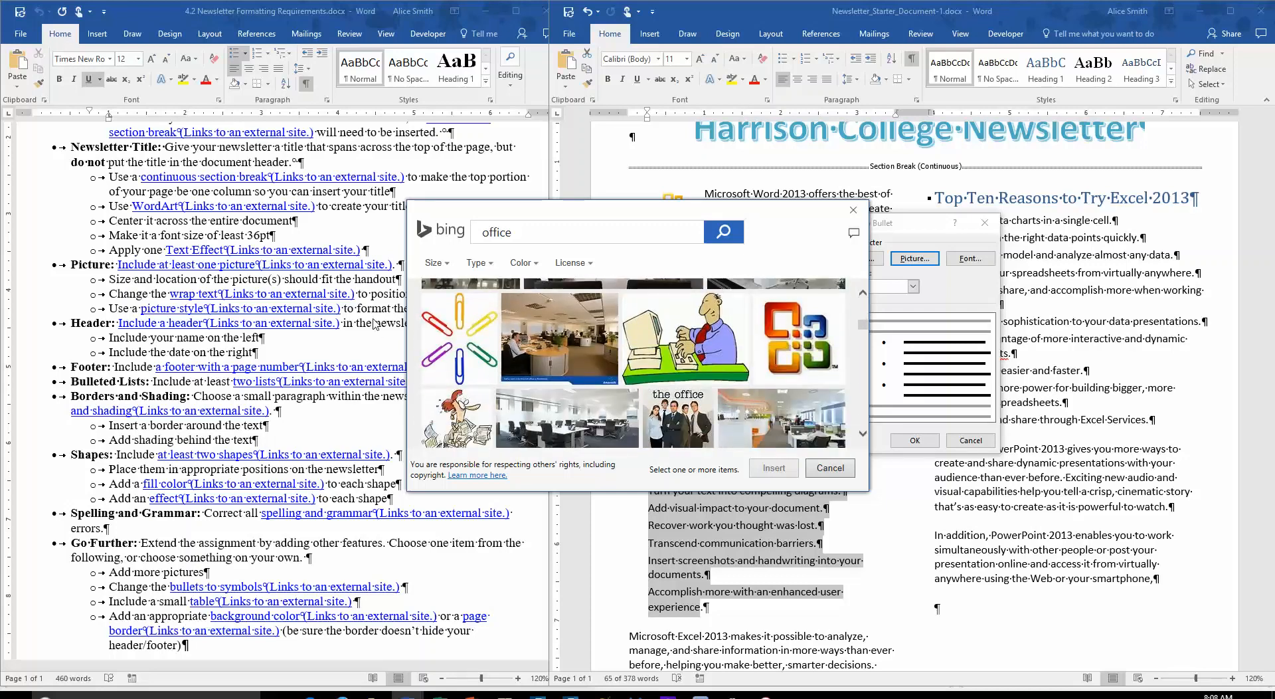
click(469, 356)
click(772, 470)
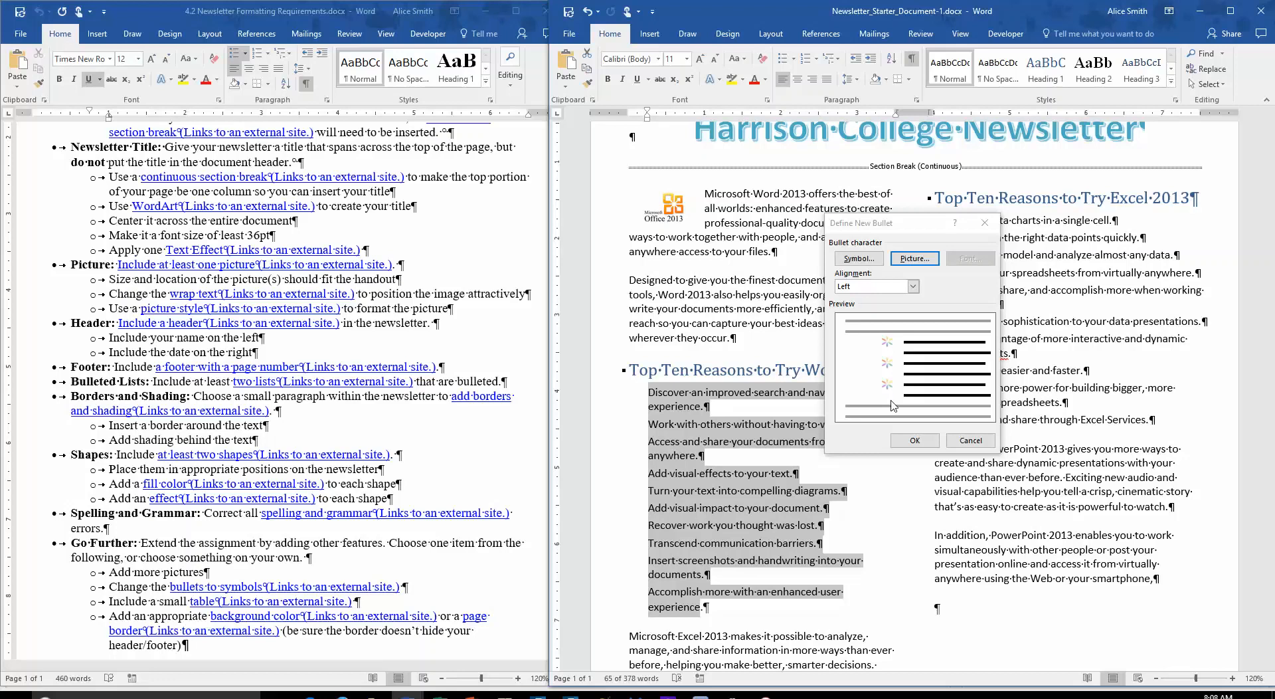
click(914, 441)
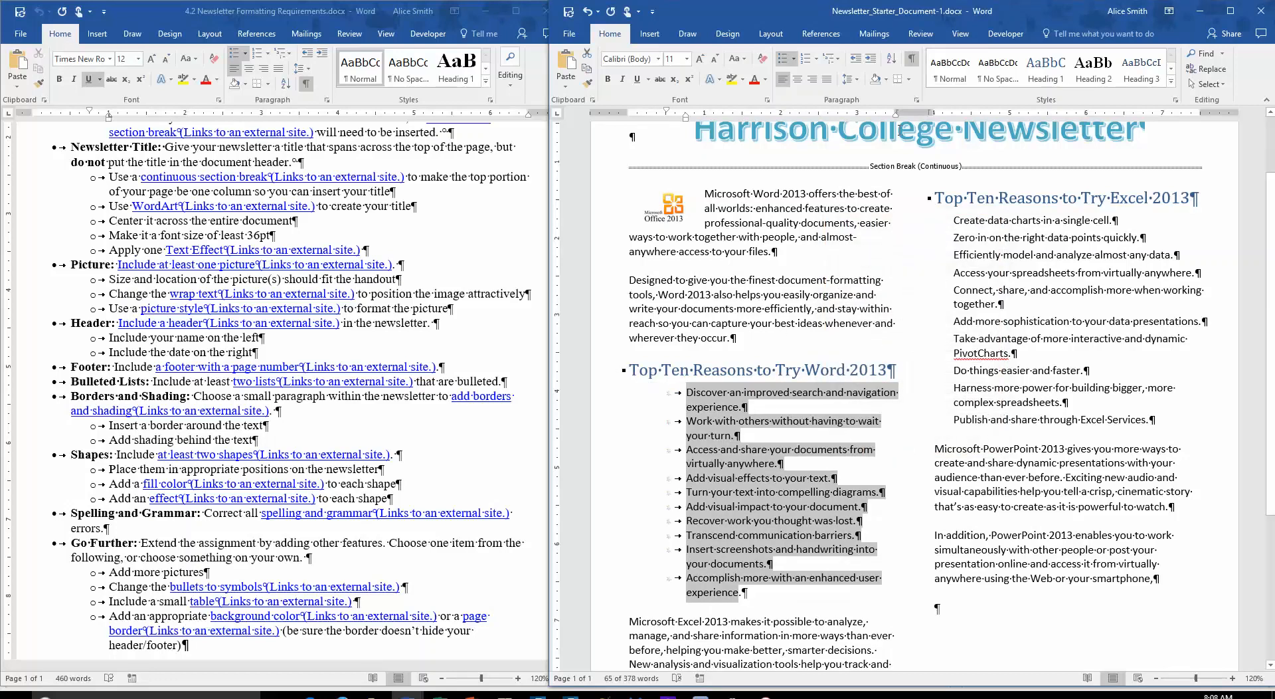
click(855, 60)
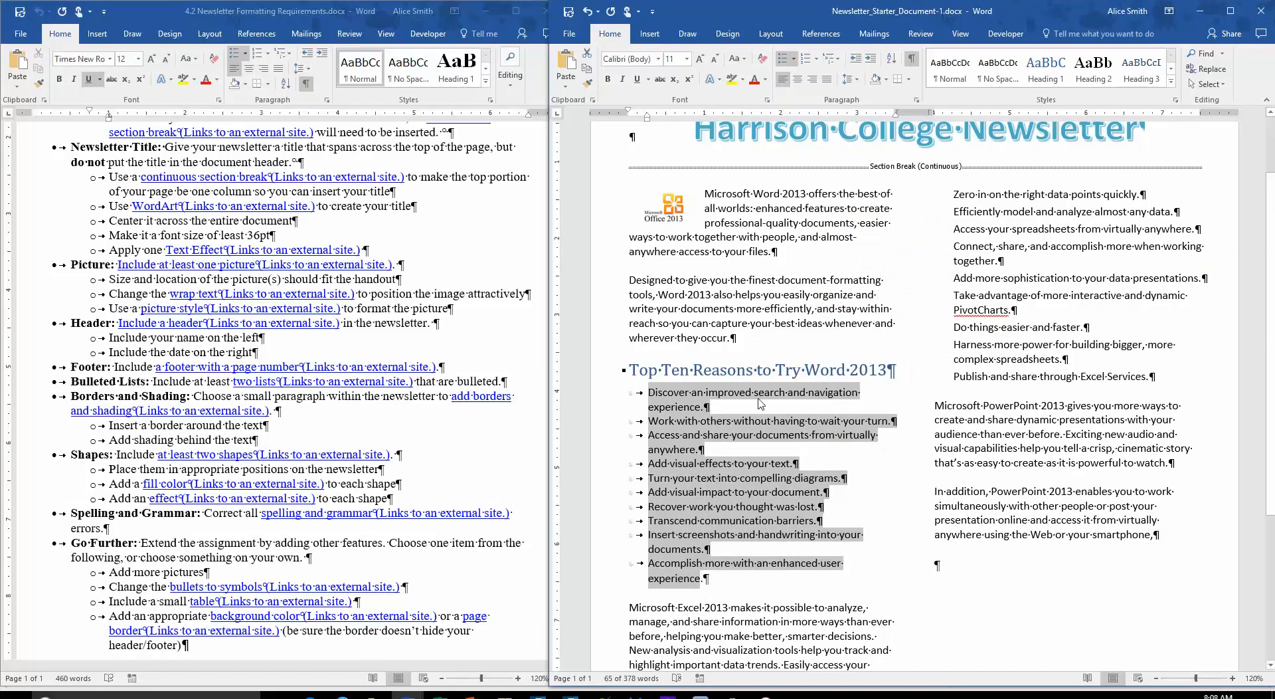
Step: Insert an empty paragraph after the Microsoft Excel 2013 introduction to push the "Top Ten Reasons to Try Excel 2013" heading into the second column
scroll(752, 458, down, 5)
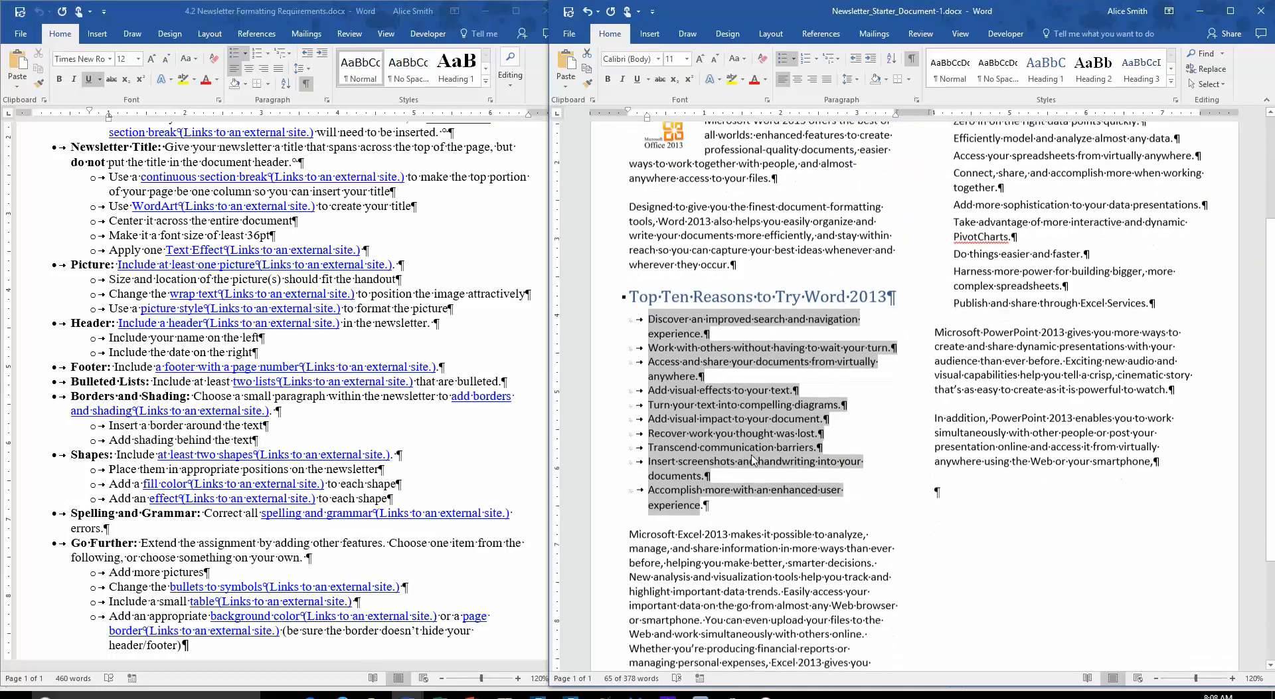
scroll(752, 456, down, 1)
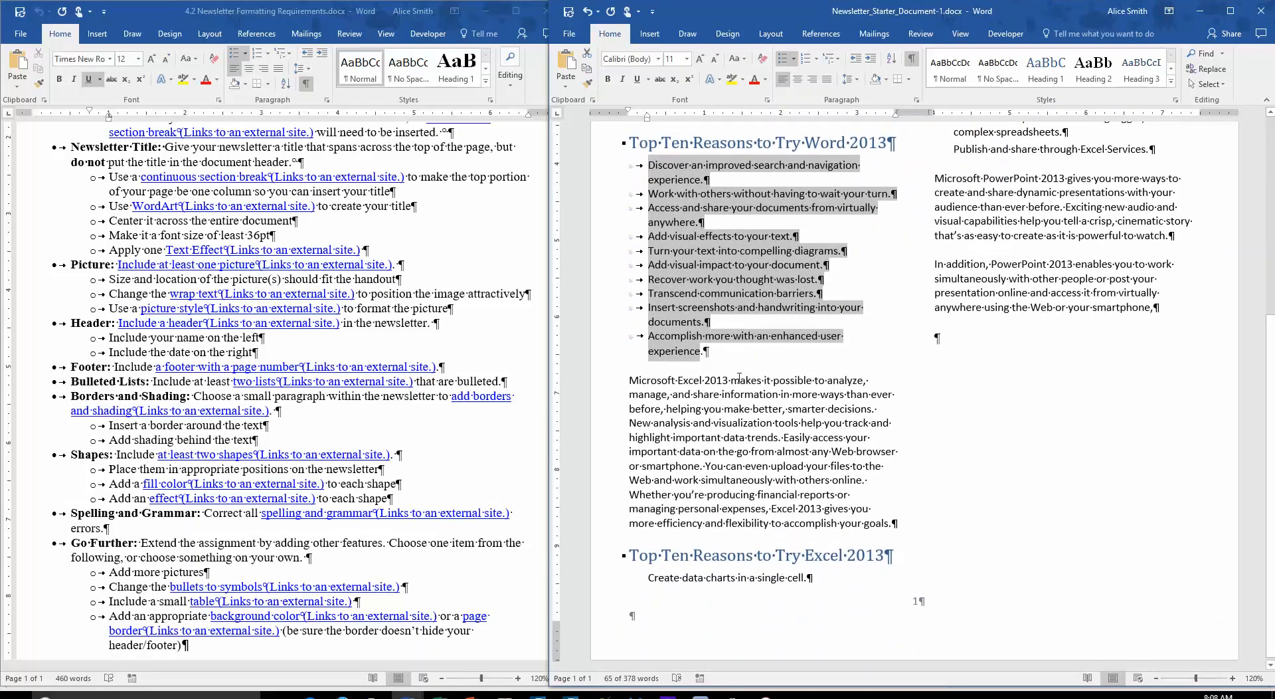
scroll(733, 488, down, 1)
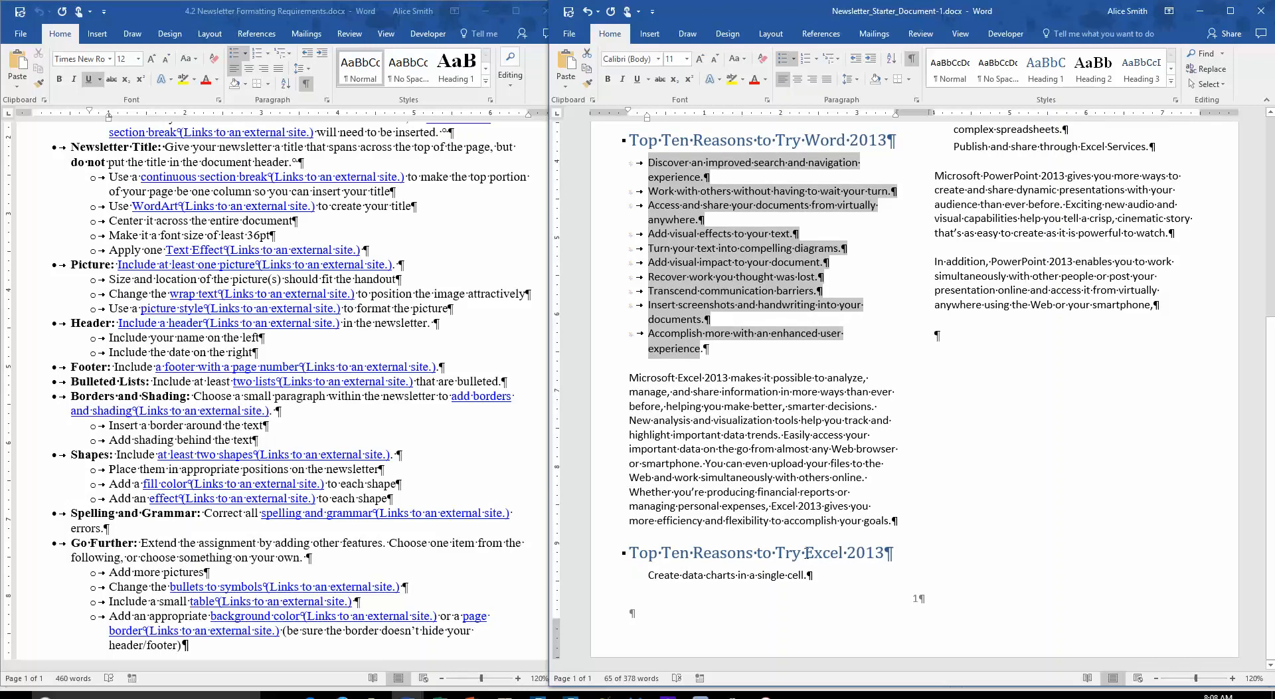
scroll(806, 553, up, 8)
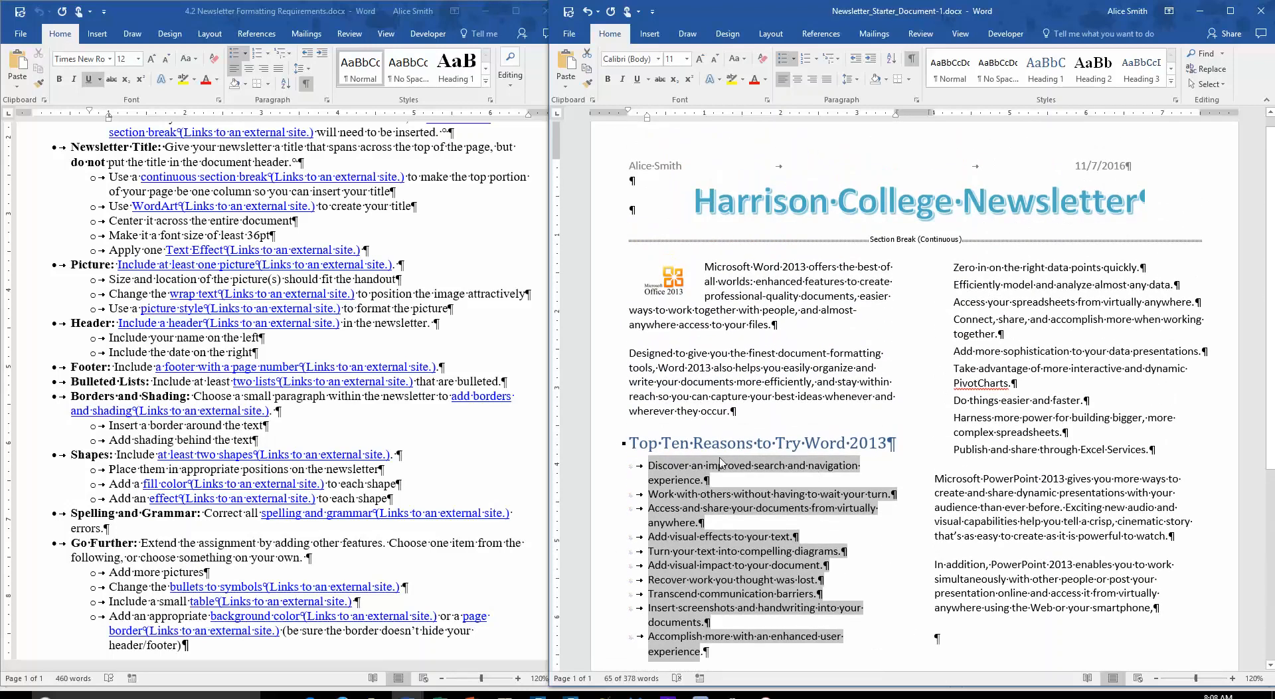
scroll(723, 463, down, 8)
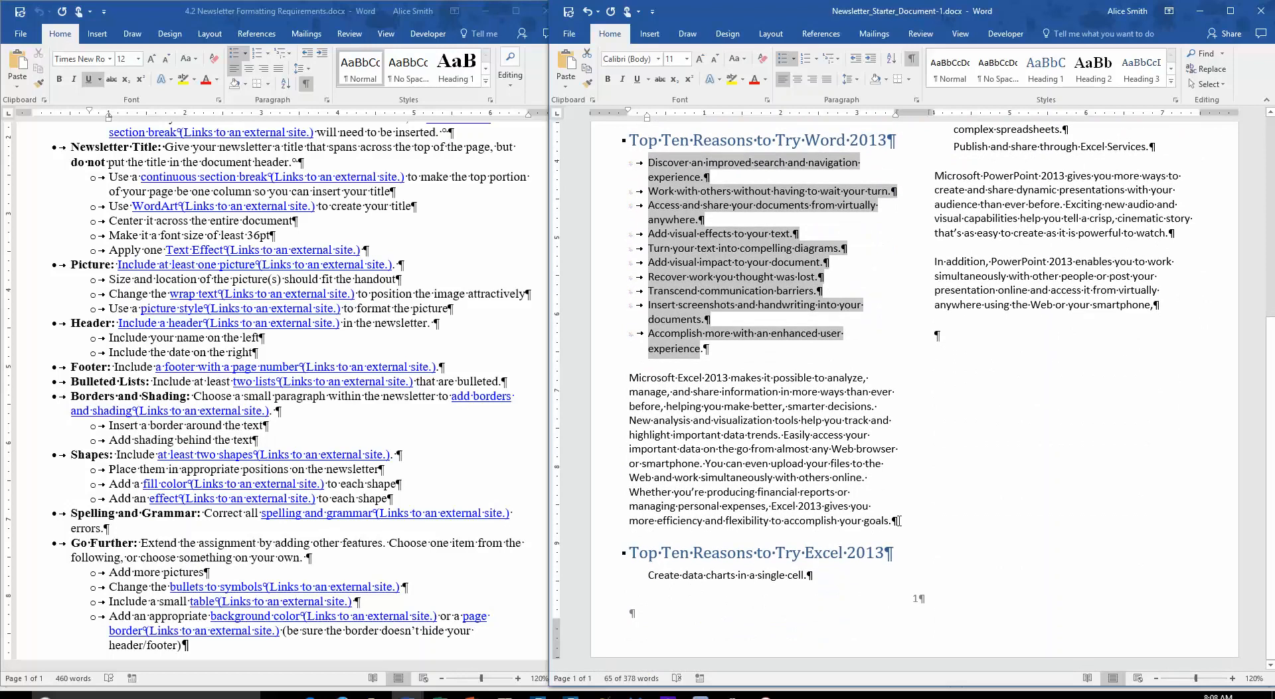
click(904, 523)
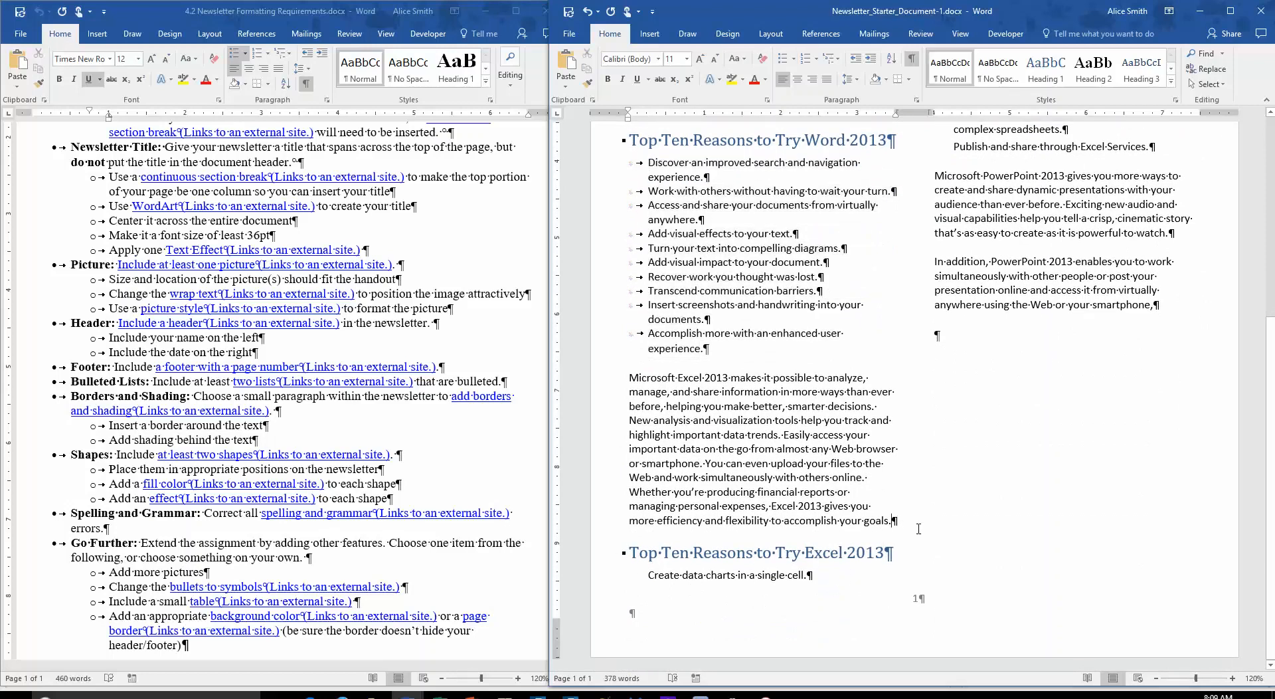
key(Return)
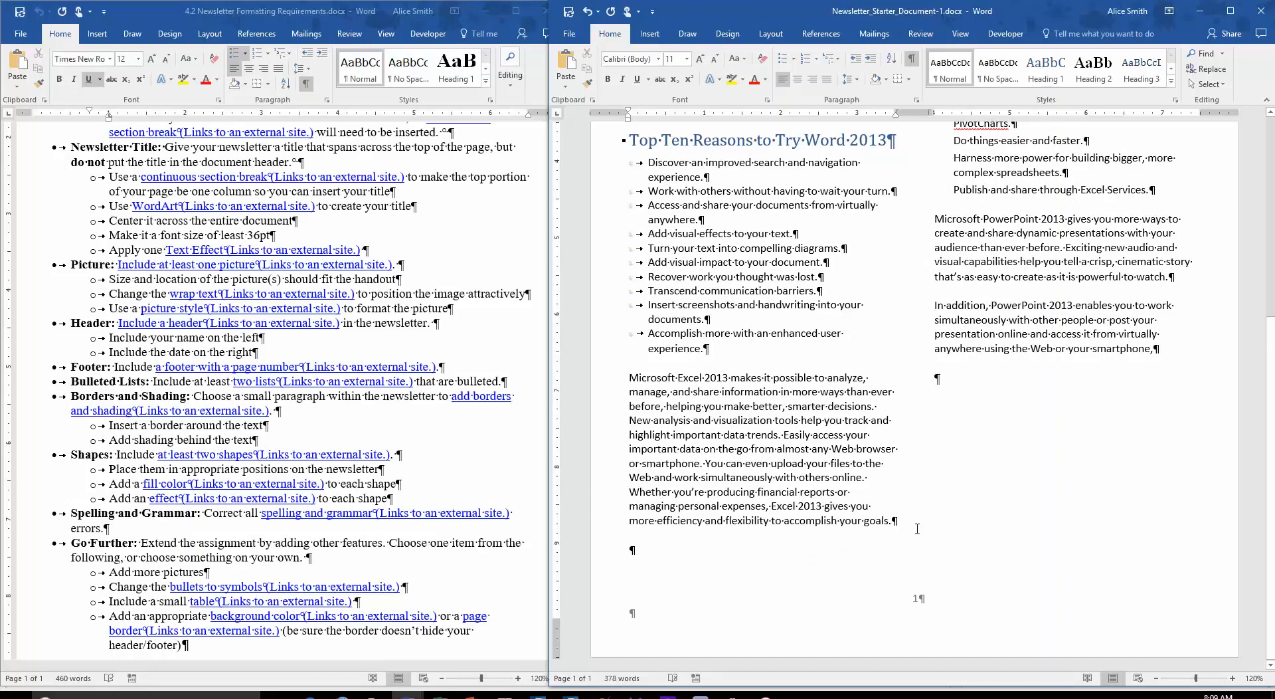
Step: Start defining a new picture bullet for all list items under "Top Ten Reasons to Try Excel 2013"
scroll(917, 528, up, 8)
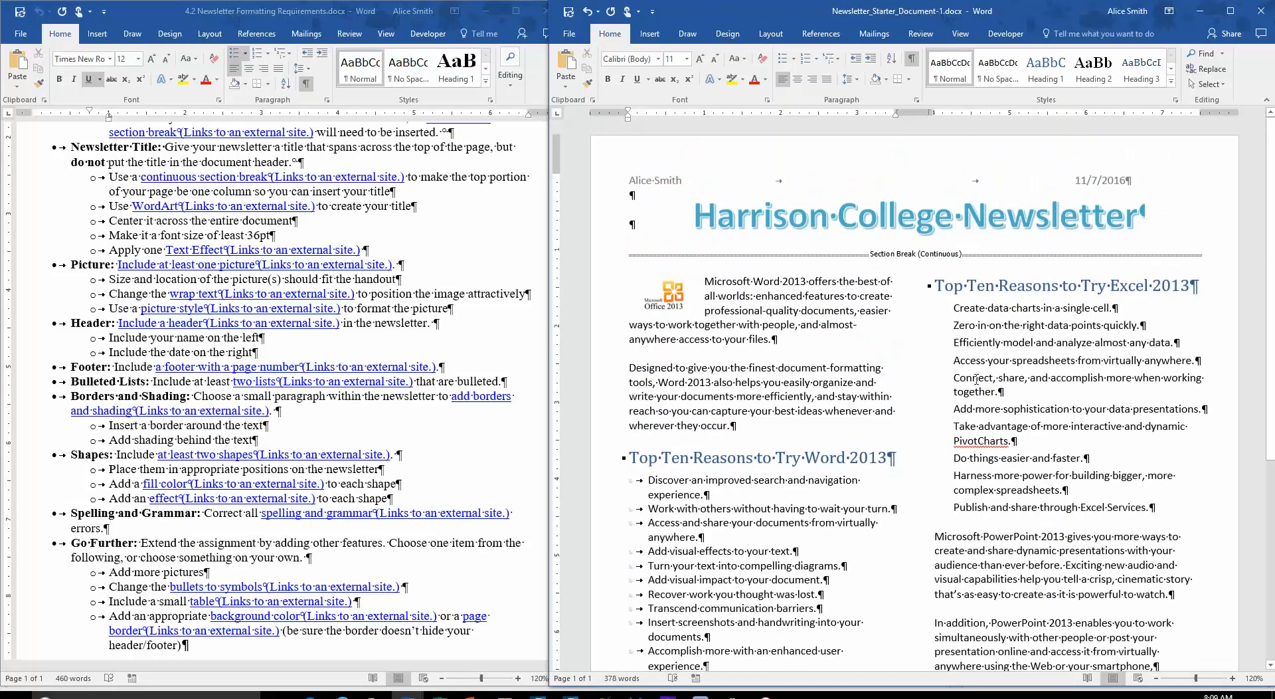
drag(954, 307, 990, 508)
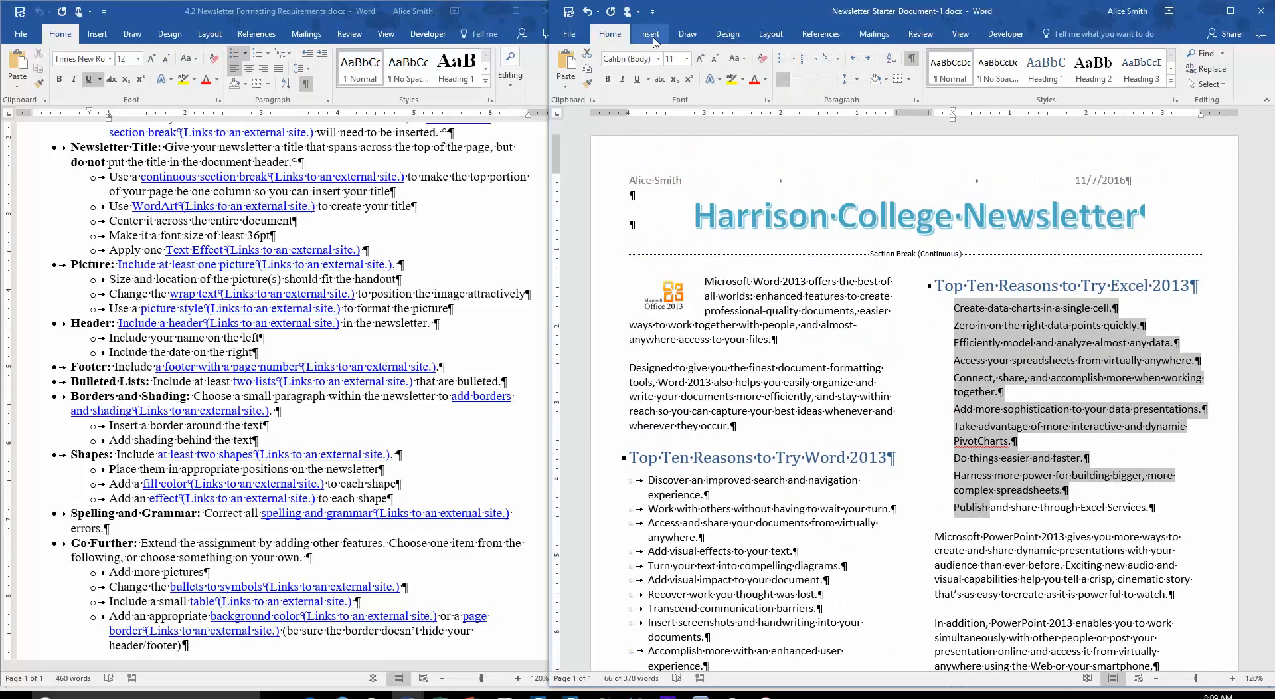
click(794, 60)
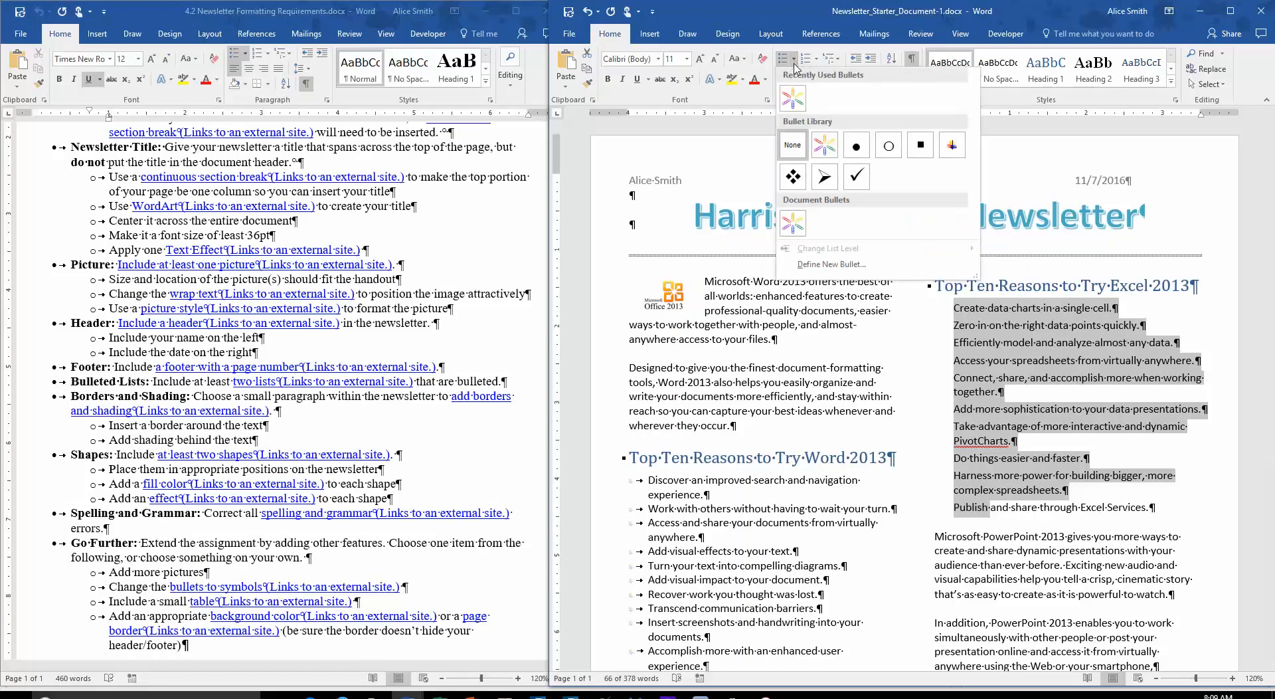
click(812, 265)
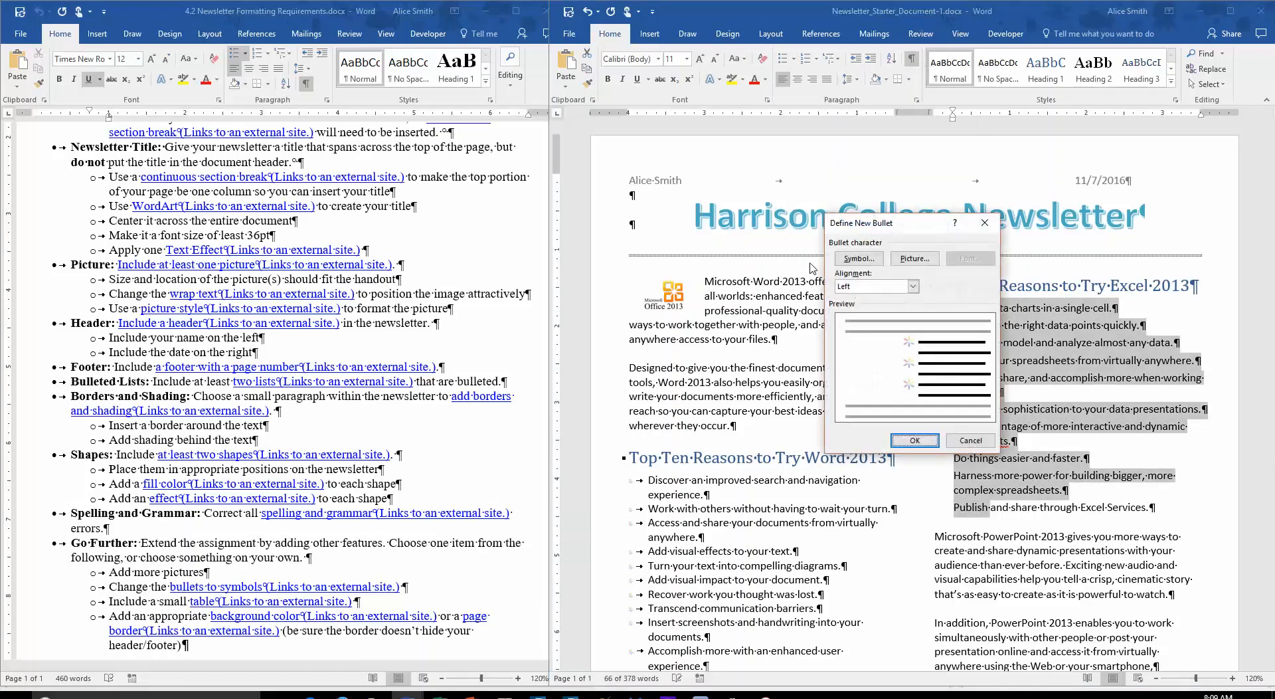
click(914, 259)
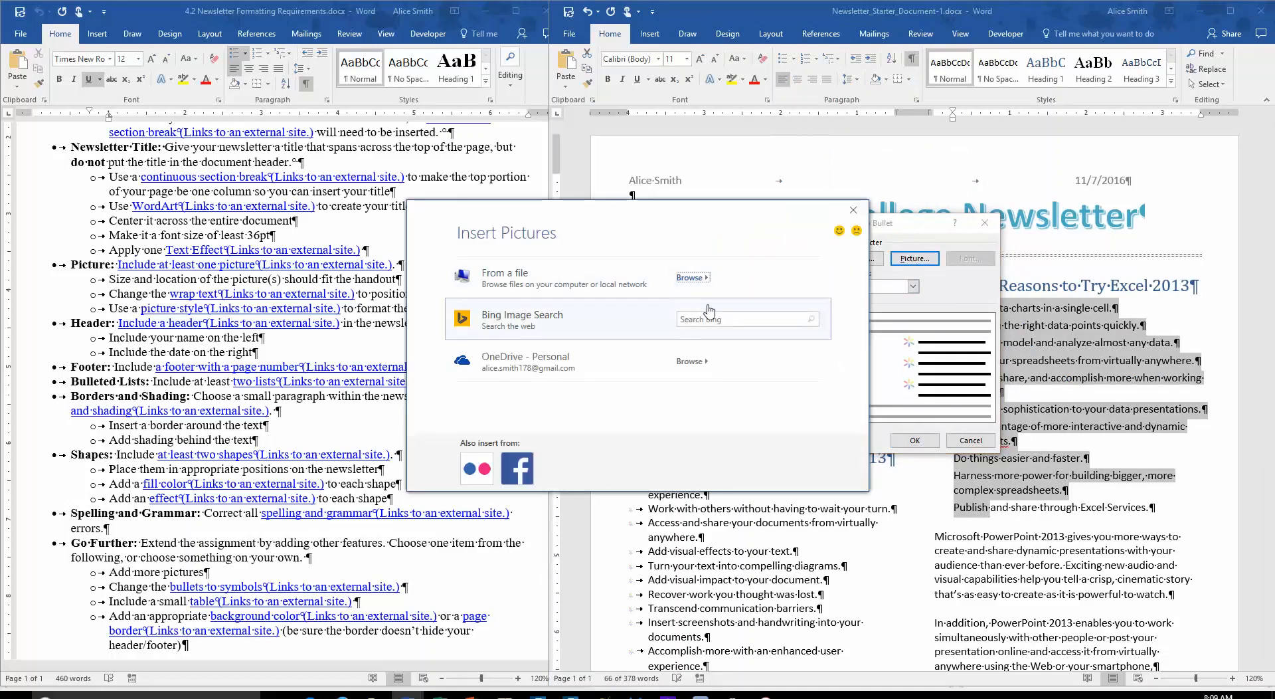
Step: Search Bing for "newsletter" images for the Excel list's bullet and show all results regardless of license
click(713, 320)
key(Return)
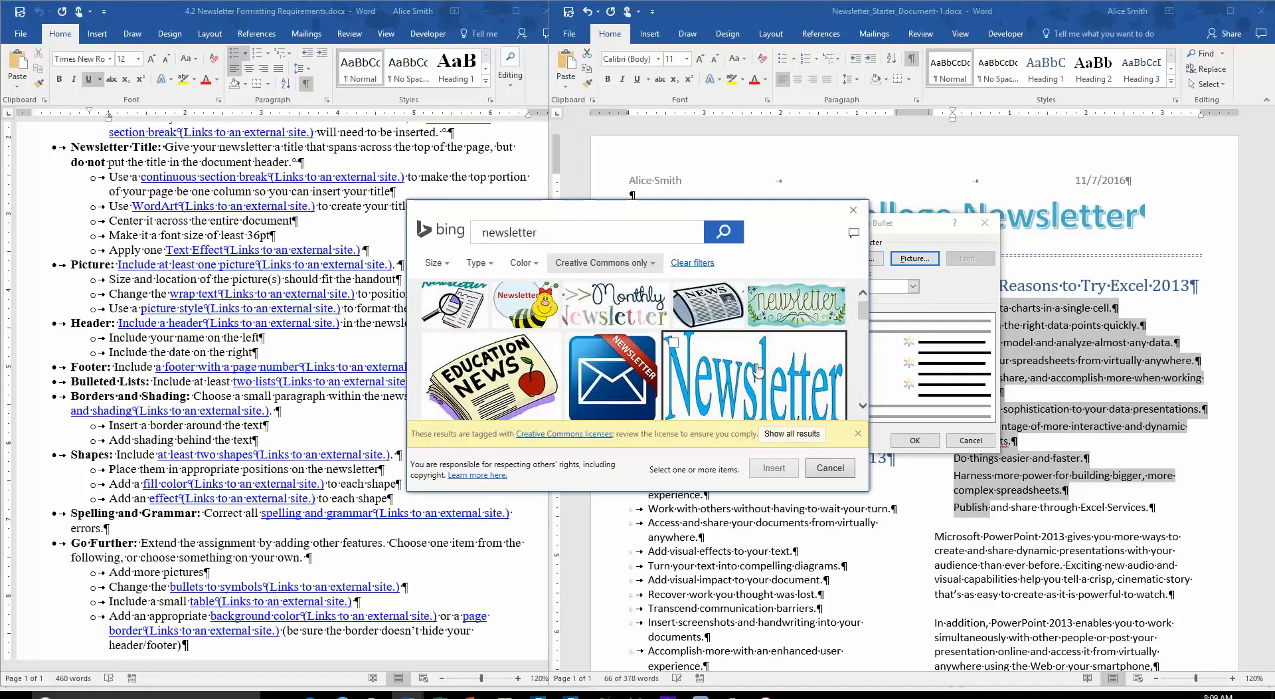
scroll(757, 369, down, 1)
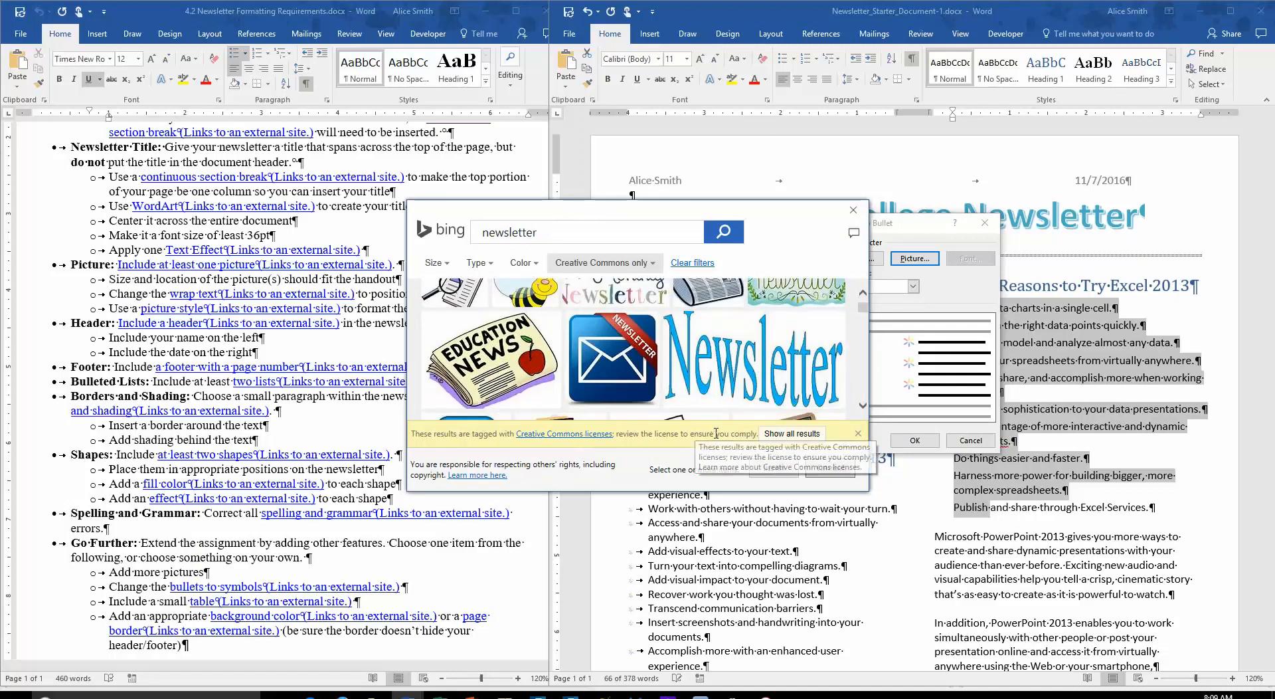
click(779, 439)
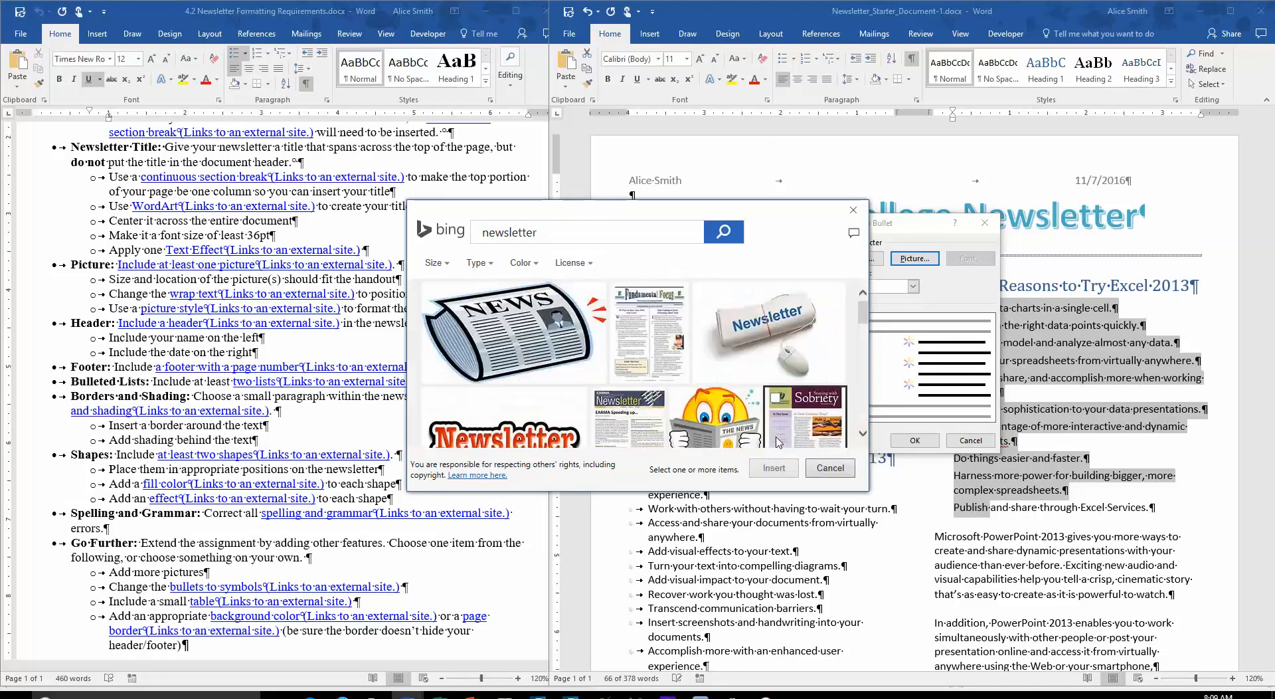
Step: Apply the newsletter image with colorful paint splashes and pencils from the Bing results as the Excel list's picture bullet
scroll(743, 380, down, 1)
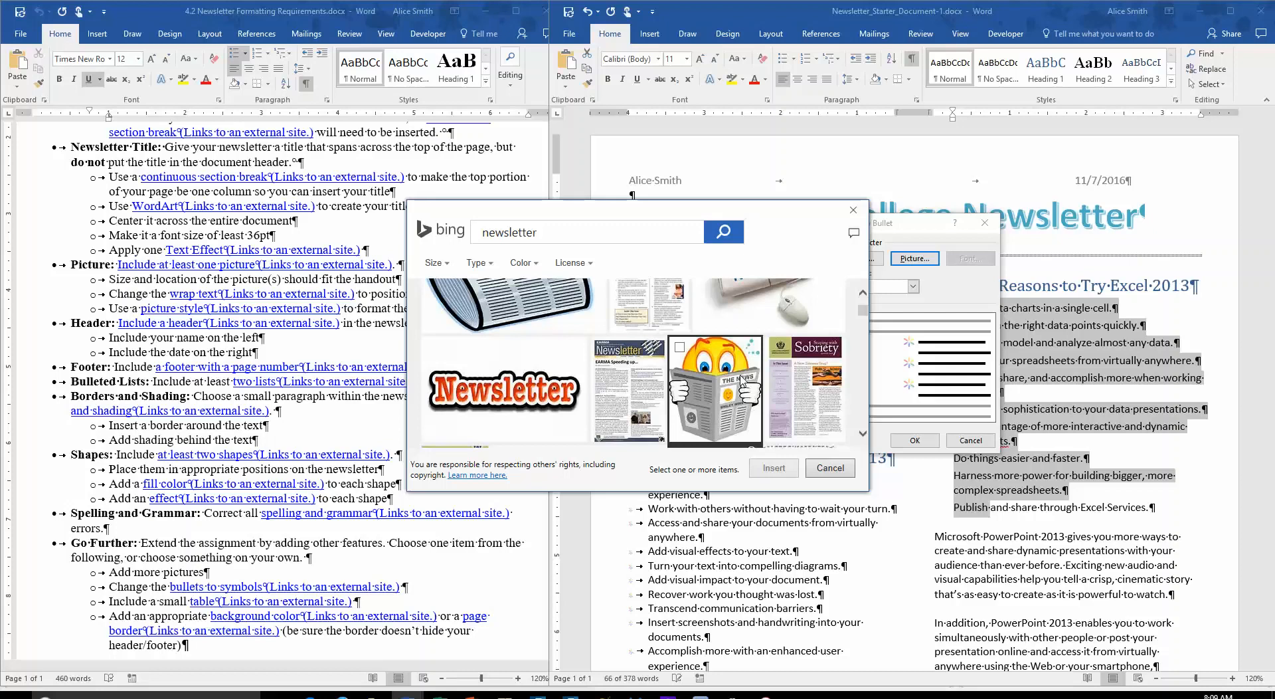
scroll(741, 378, up, 1)
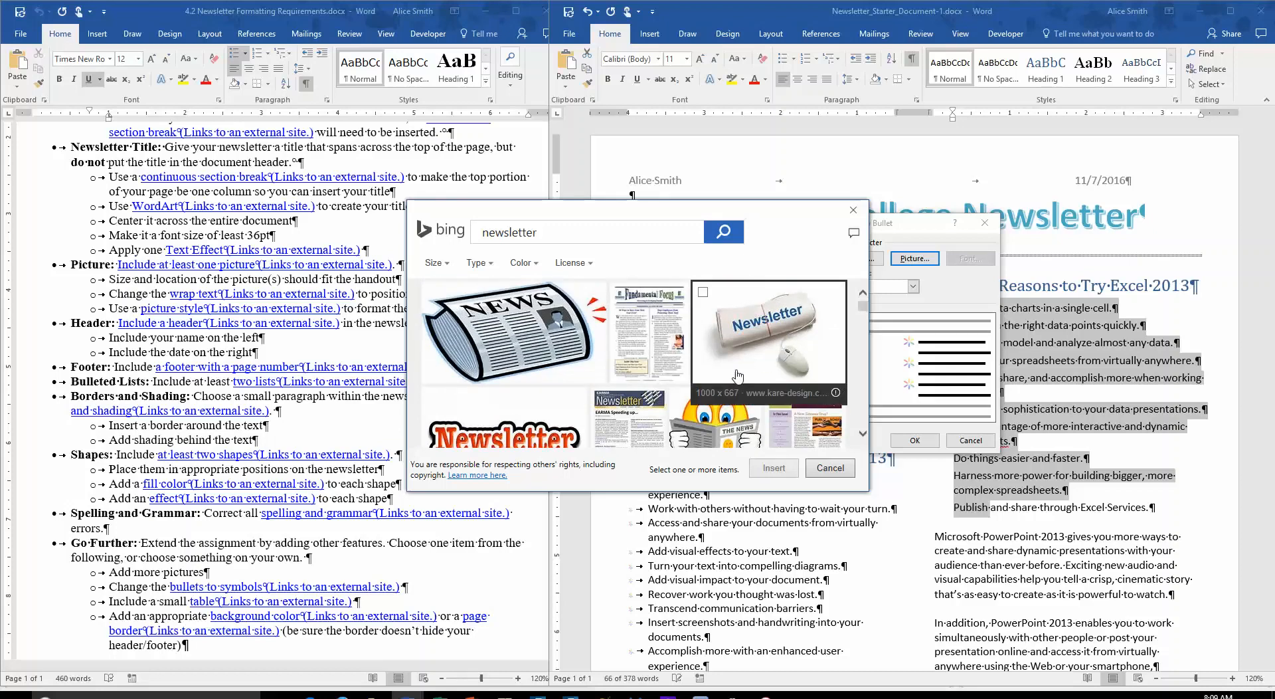
scroll(737, 376, down, 3)
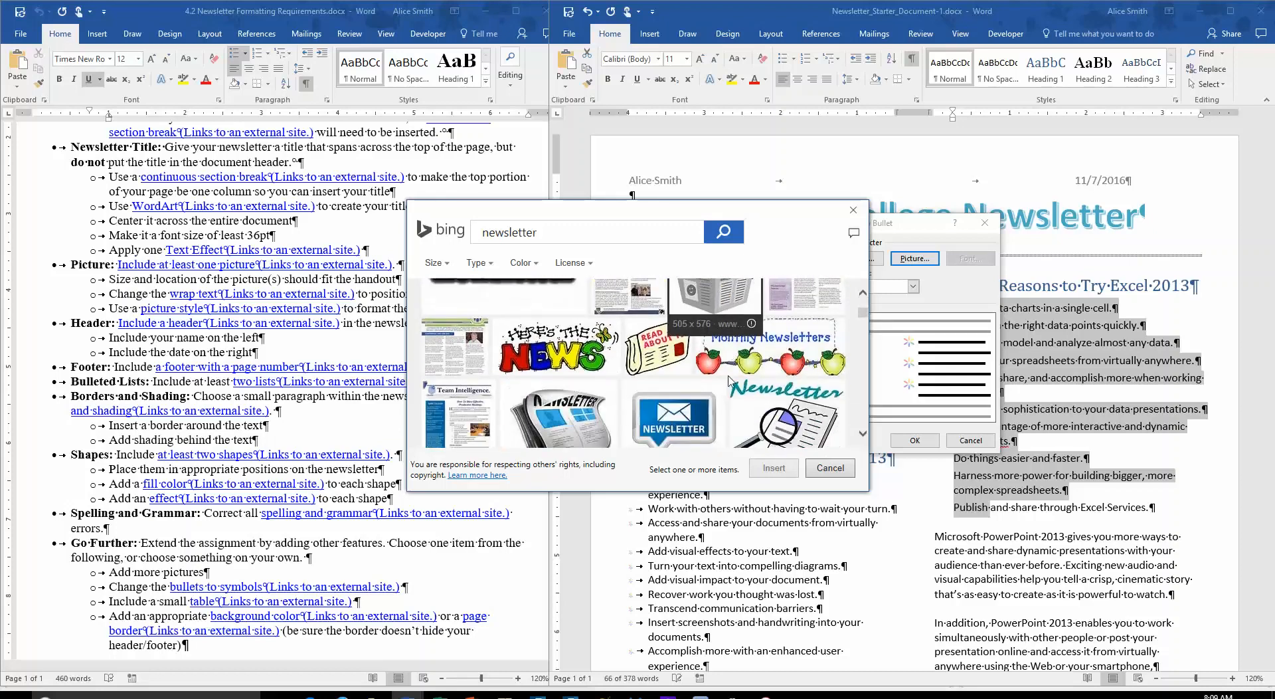
scroll(729, 380, down, 1)
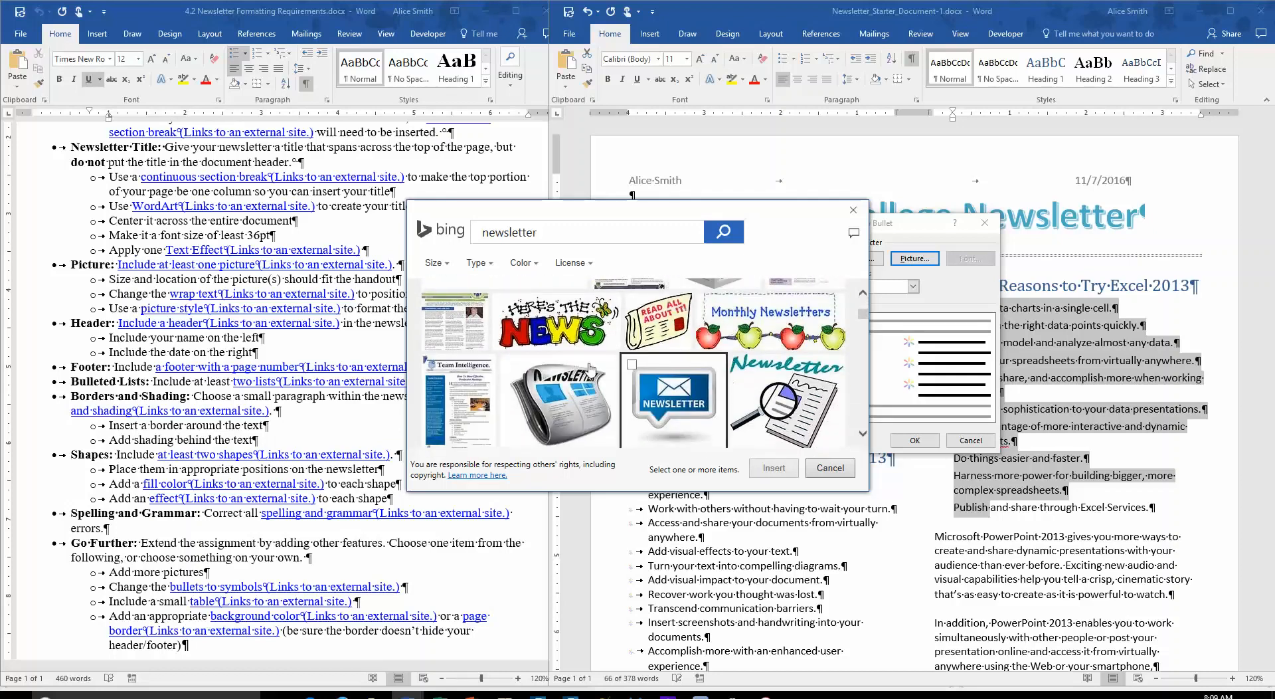
scroll(679, 411, down, 2)
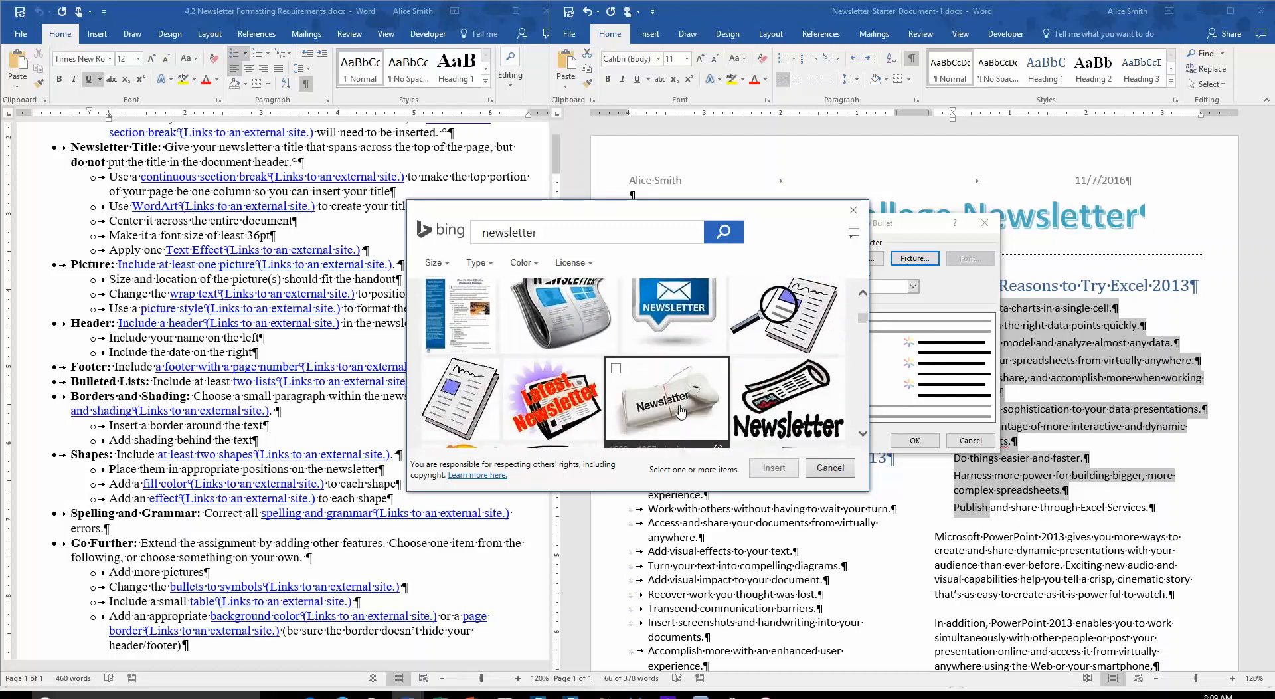
scroll(680, 412, down, 3)
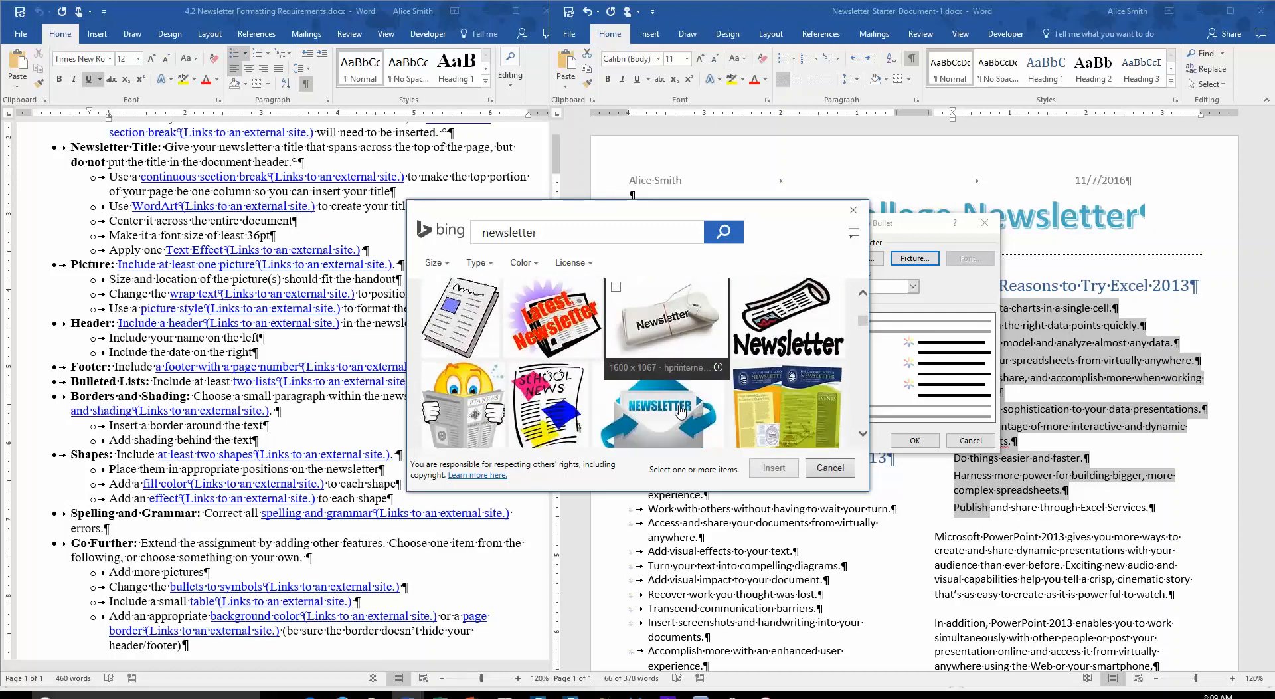
scroll(681, 411, down, 1)
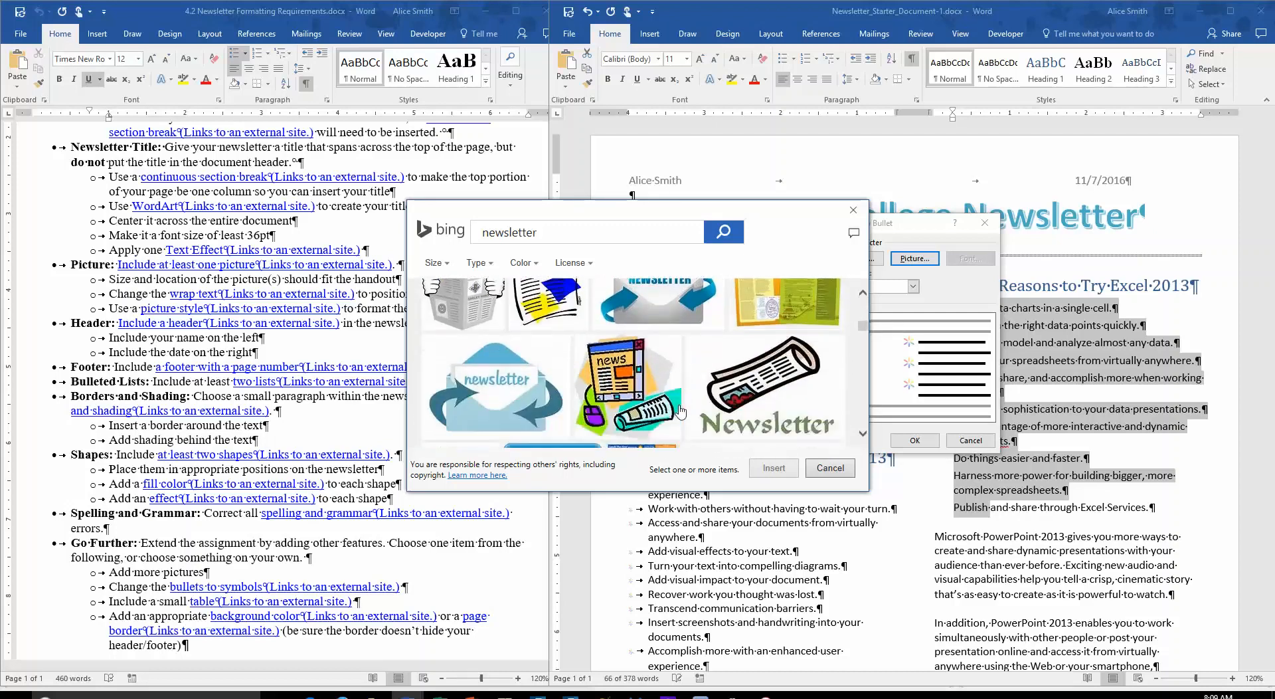
scroll(681, 412, down, 4)
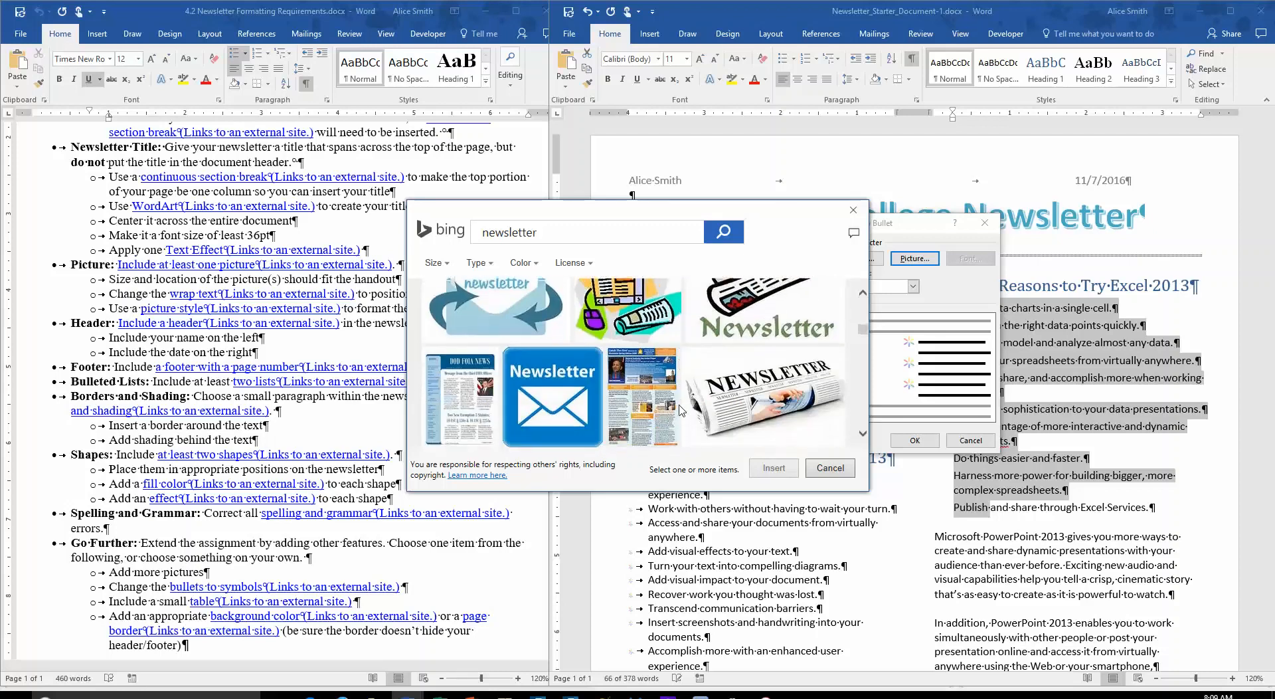
scroll(681, 412, down, 2)
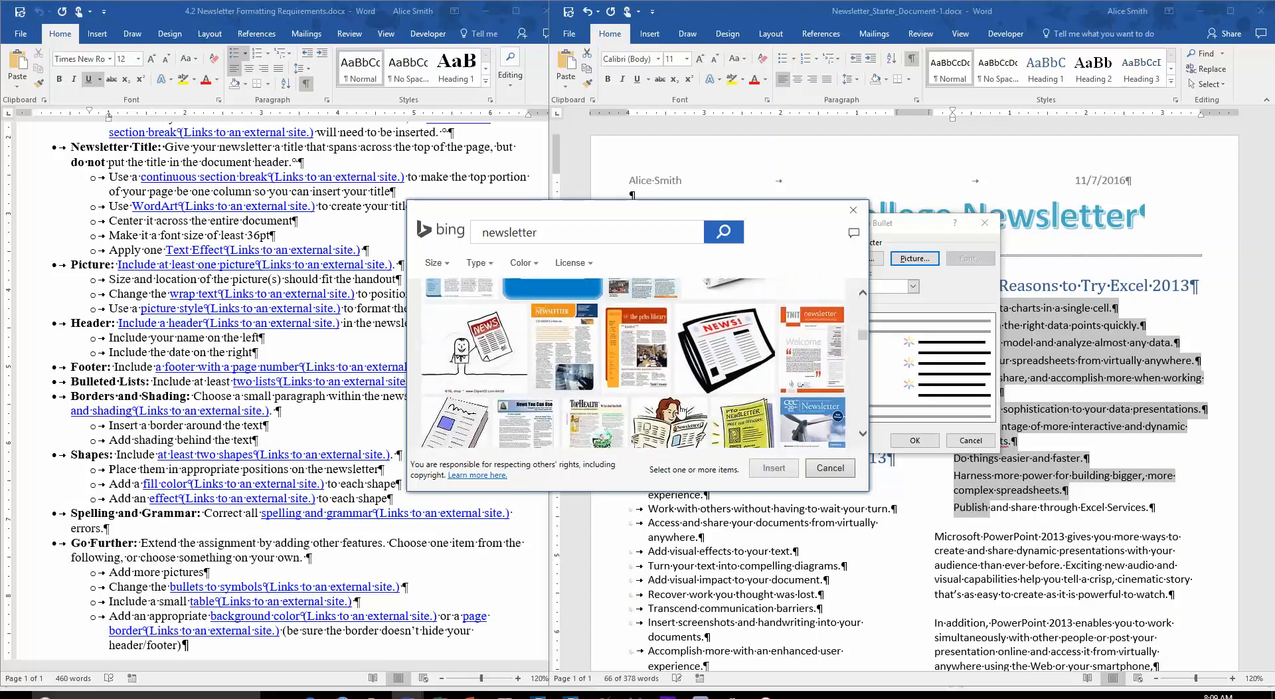
scroll(680, 412, down, 1)
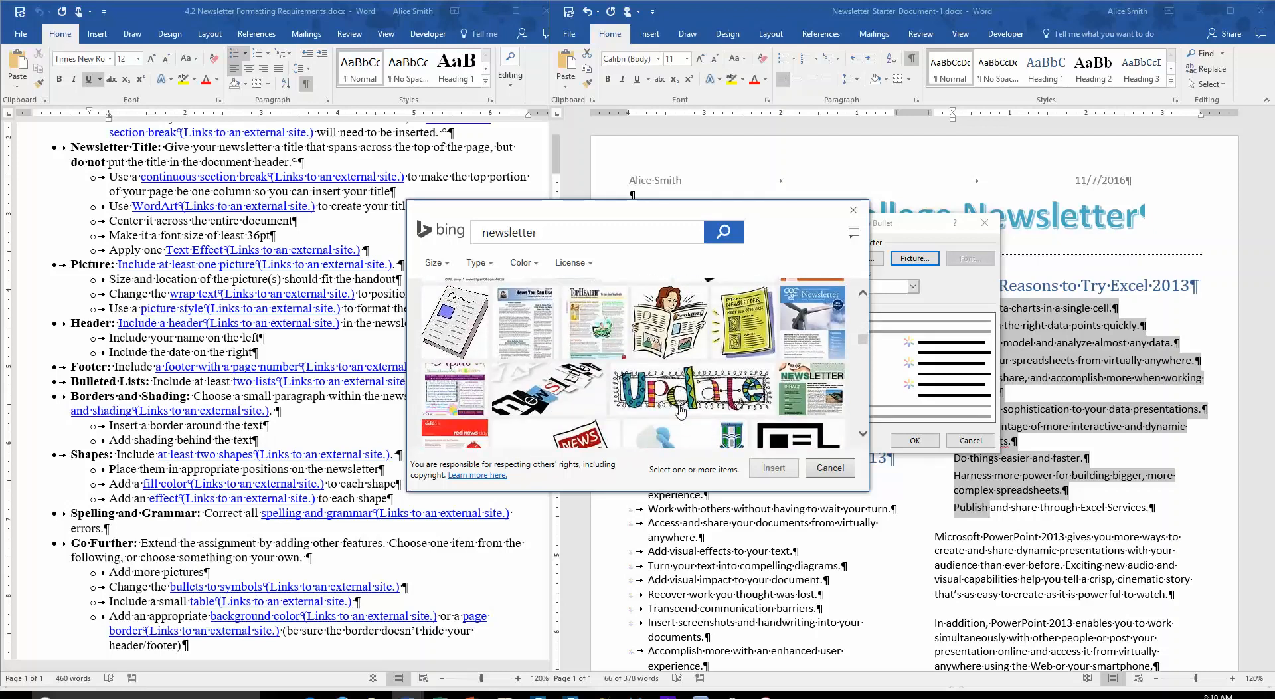
scroll(681, 412, down, 1)
scroll(681, 410, down, 3)
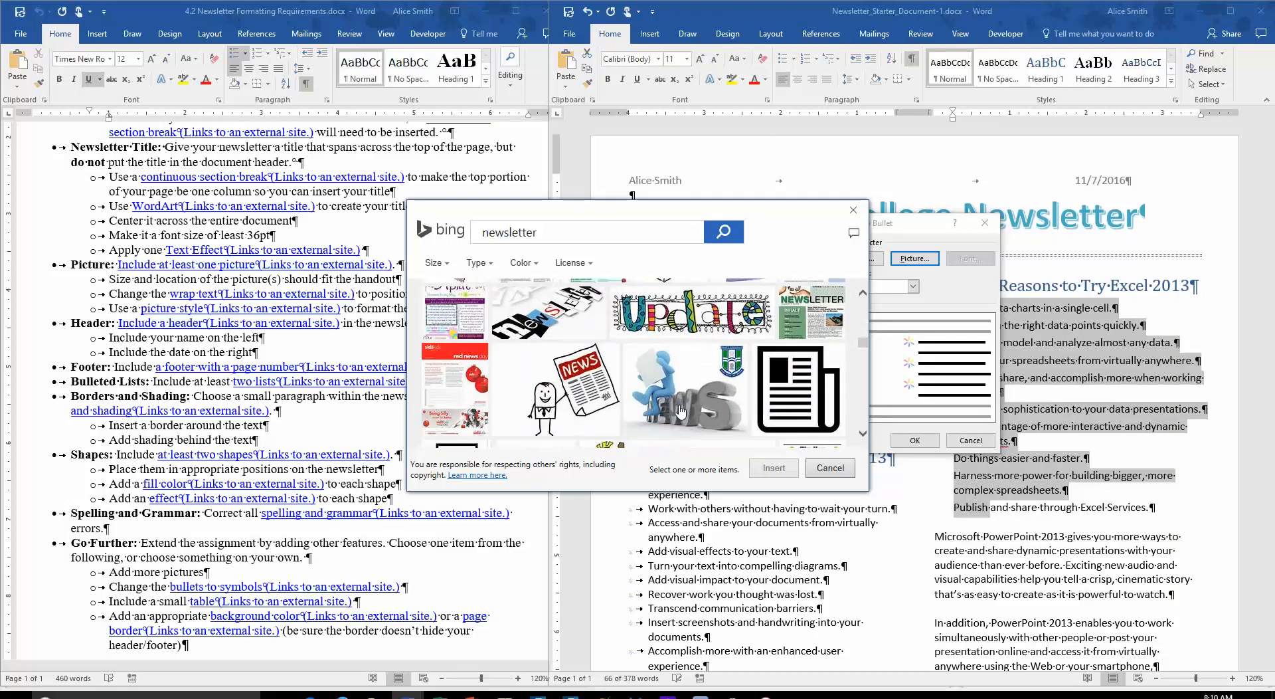
scroll(680, 410, down, 2)
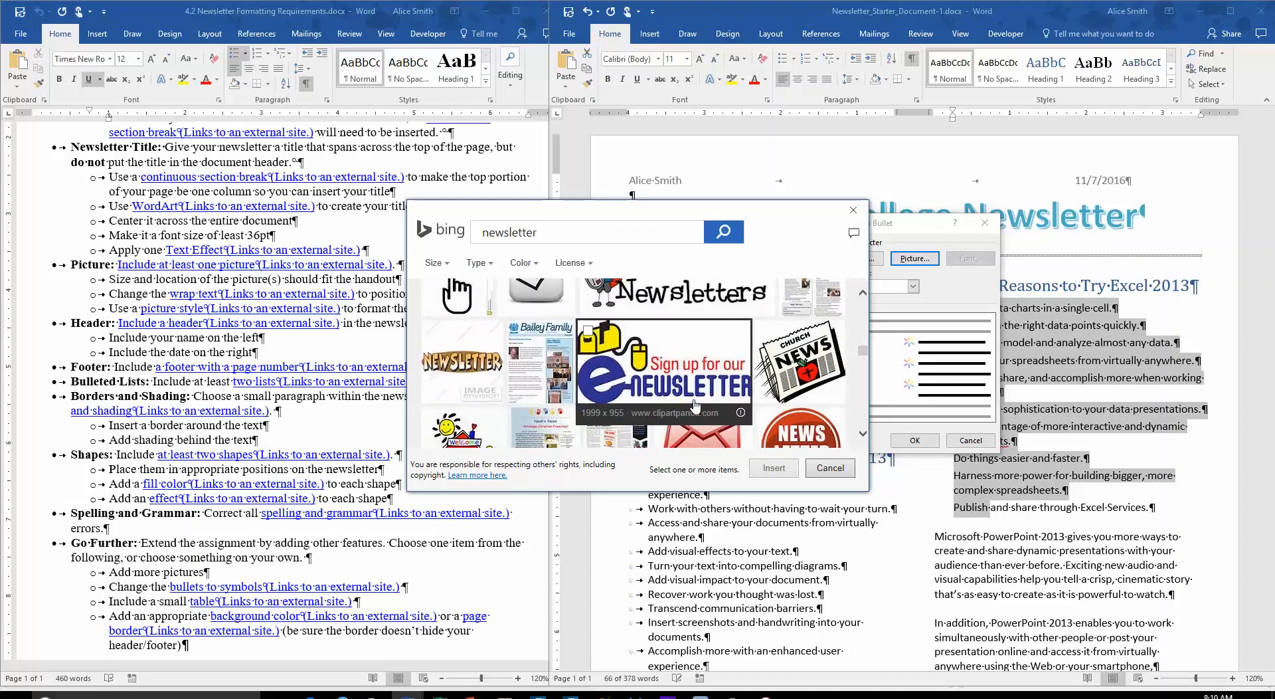
scroll(695, 405, down, 1)
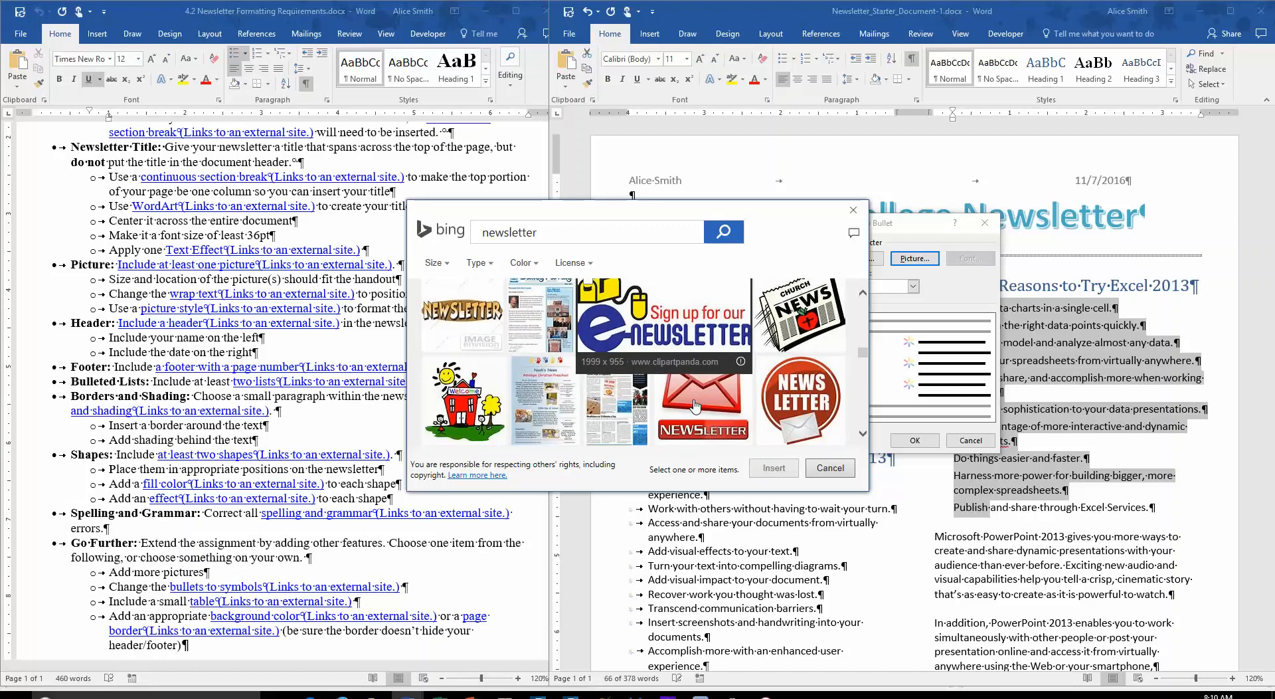
scroll(696, 405, down, 2)
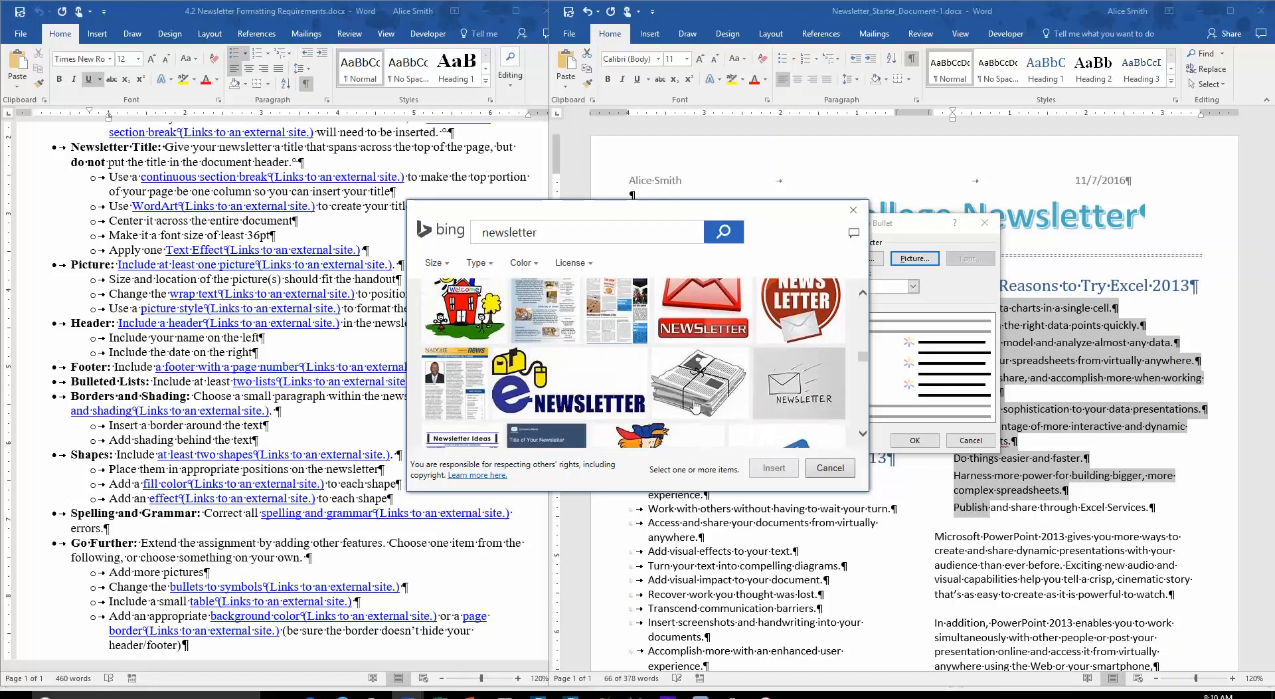
scroll(696, 405, down, 1)
scroll(695, 405, down, 2)
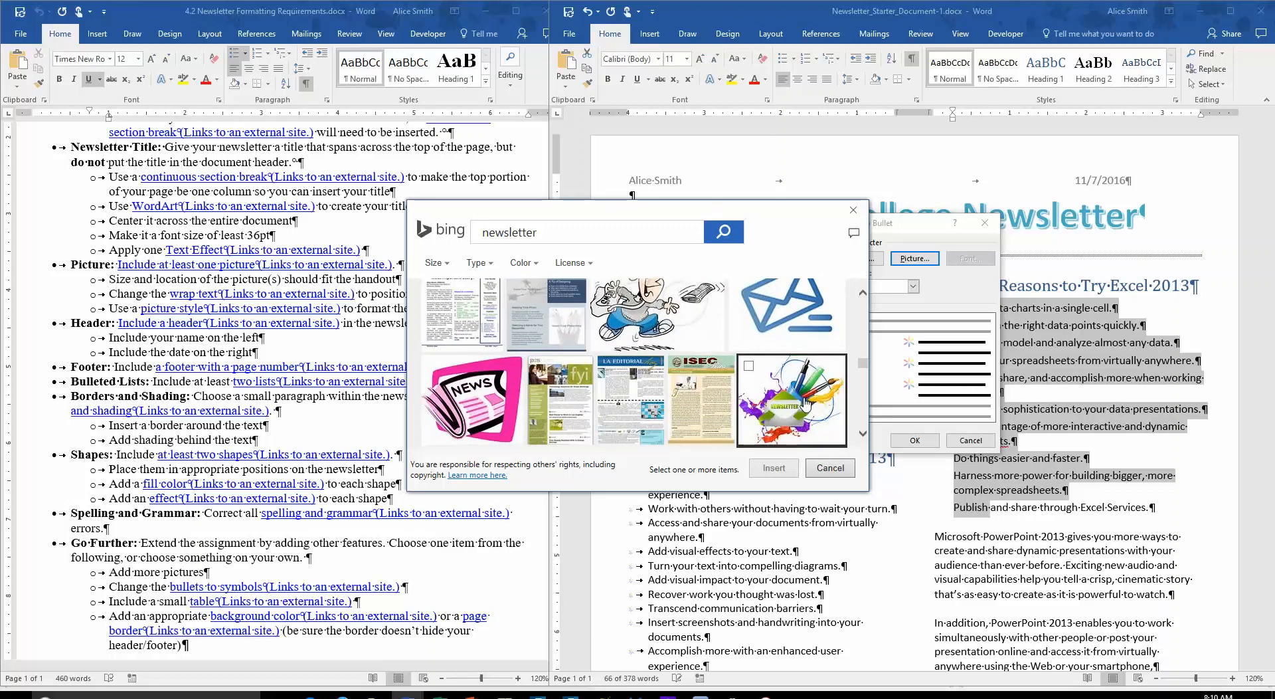
click(803, 401)
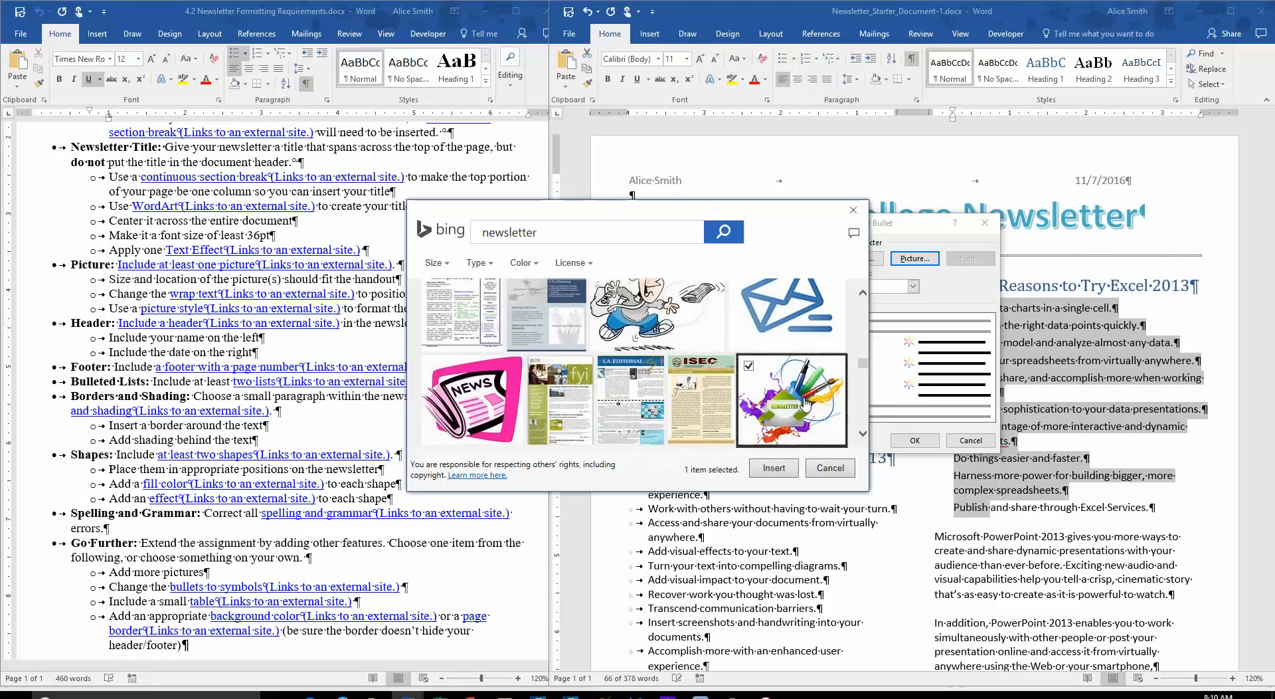
click(768, 468)
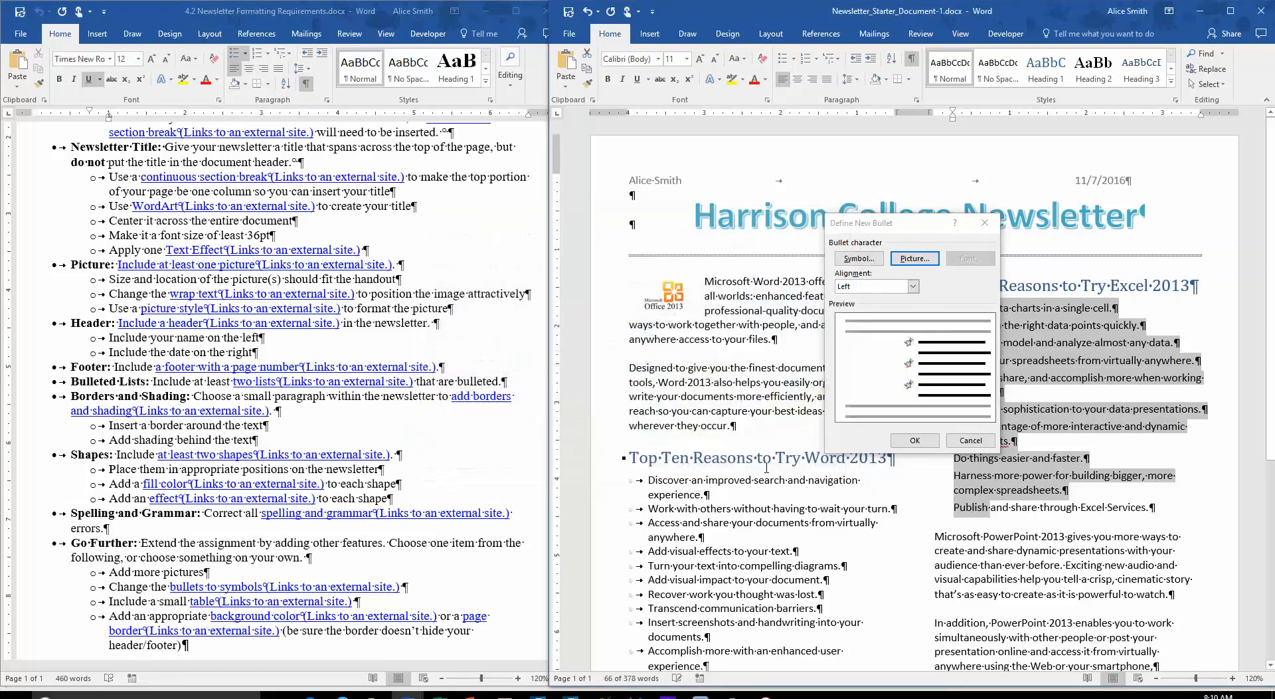
click(922, 449)
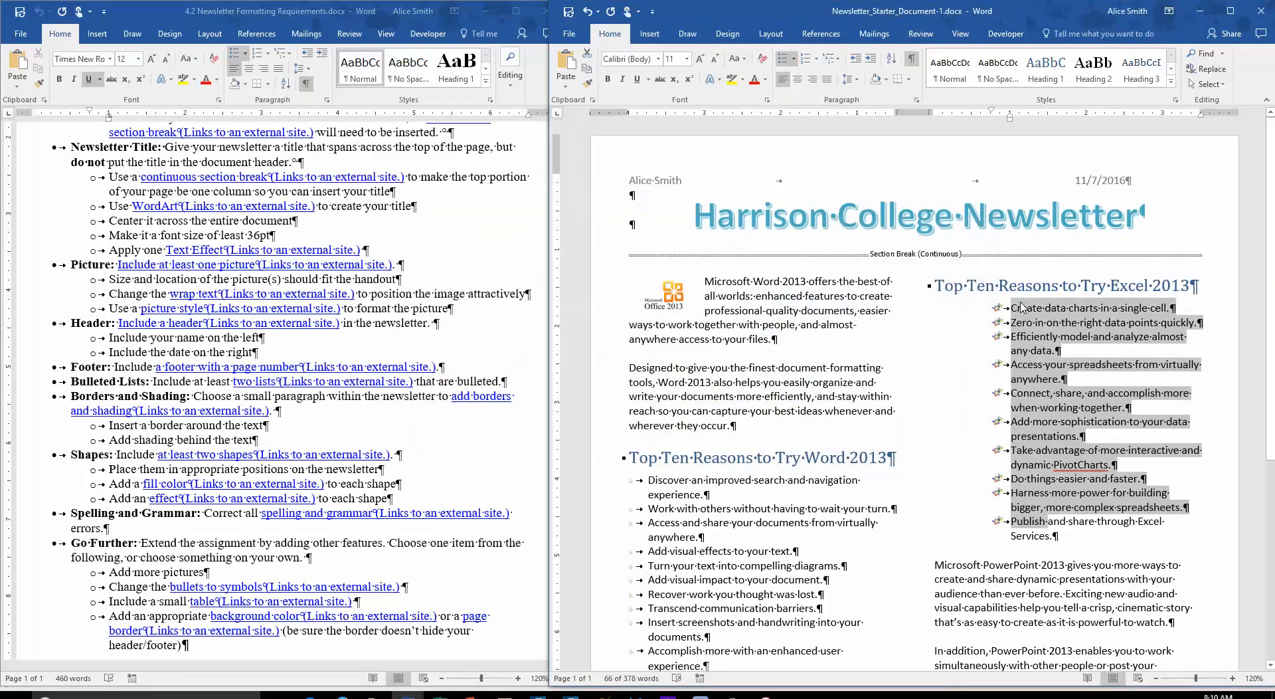
Step: Decrease the indent of the bulleted list under "Top Ten Reasons to Try Excel 2013" by two levels
click(855, 60)
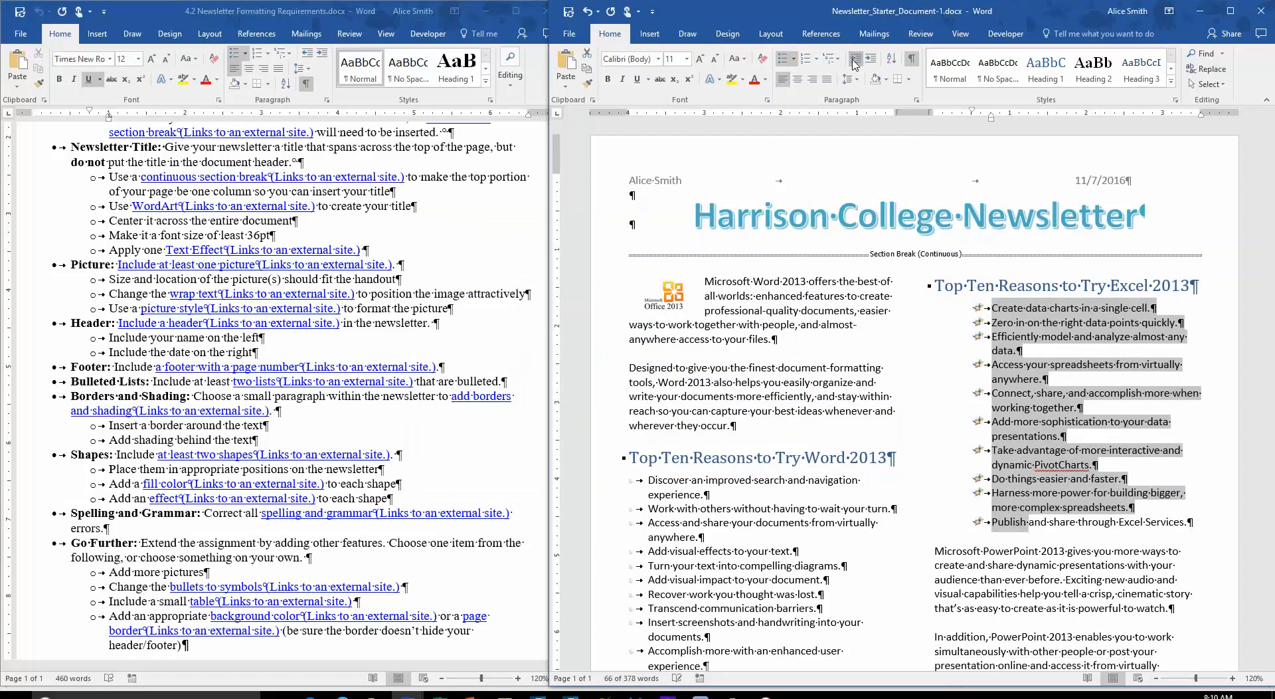
click(855, 59)
click(994, 424)
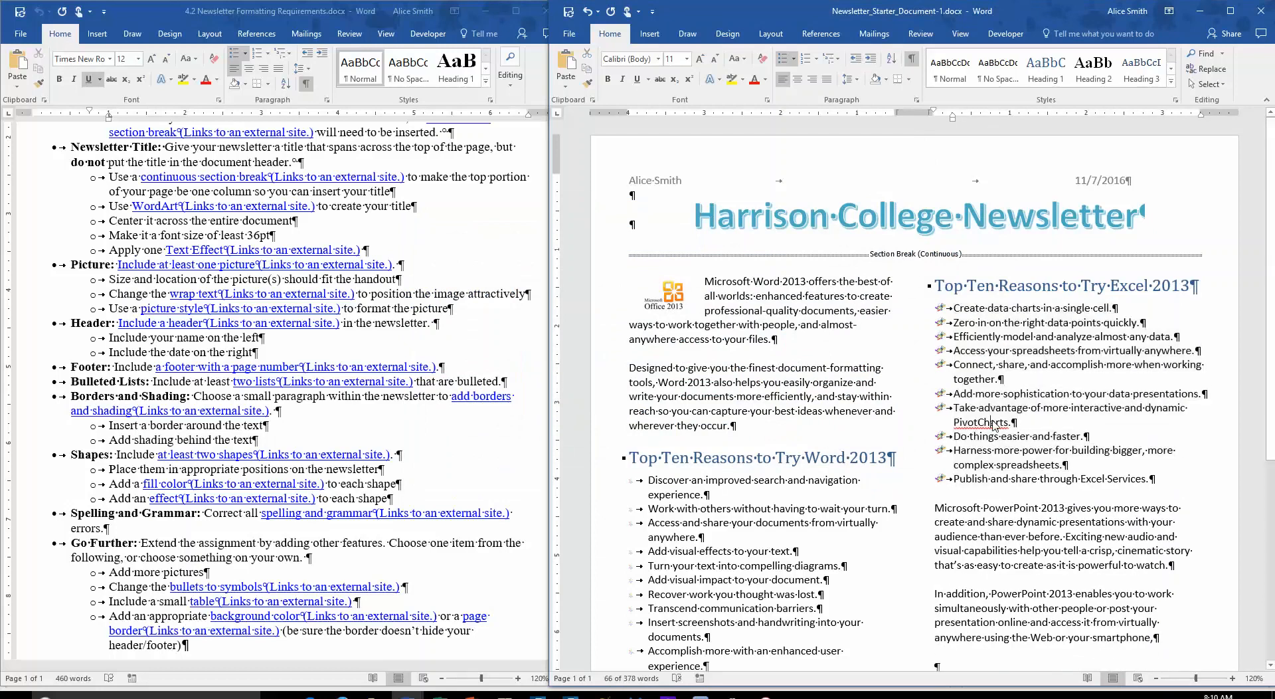
Step: Check the task list and open the Borders and Shading settings for the paragraph beginning "Designed to give you the finest document-formatting tools"
scroll(132, 211, up, 2)
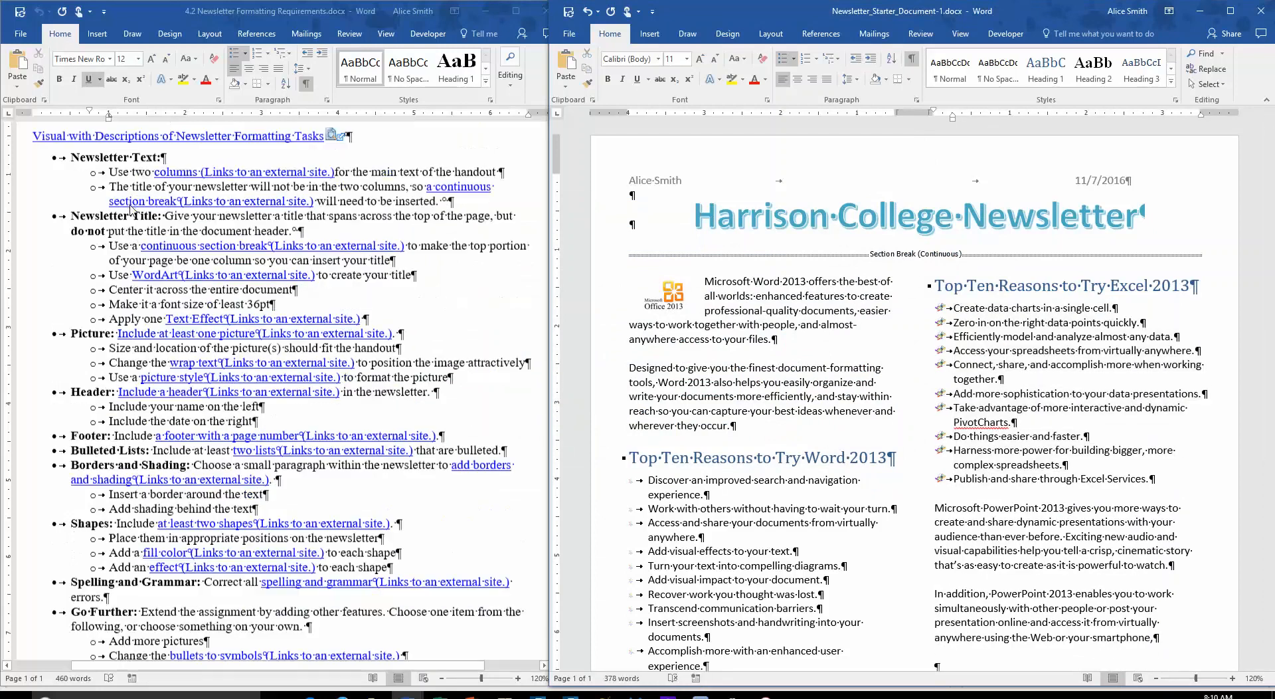
scroll(130, 208, up, 1)
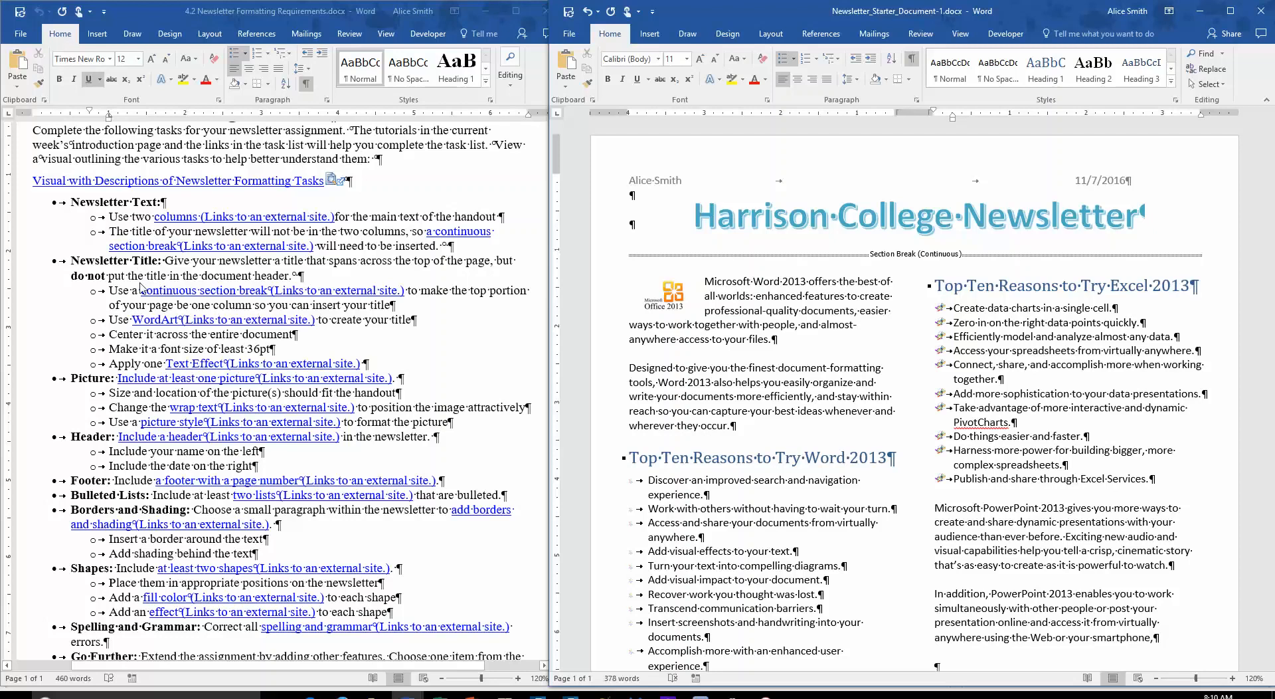
scroll(146, 325, down, 1)
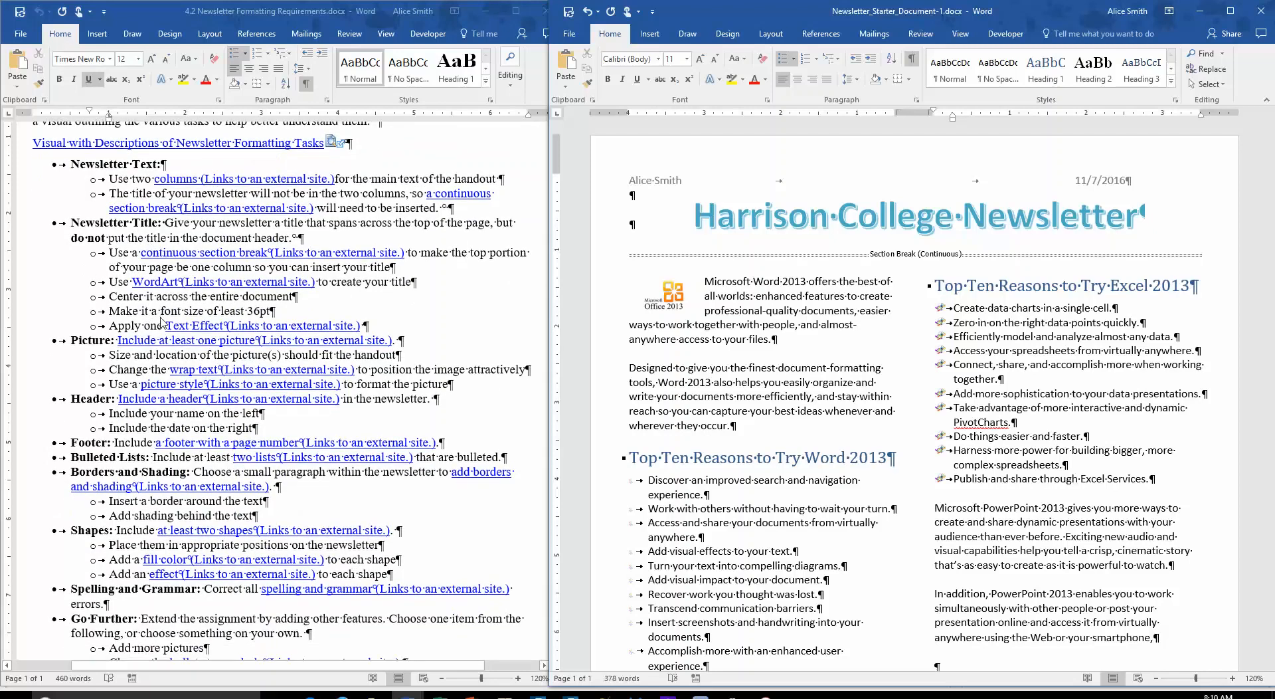
scroll(161, 321, down, 1)
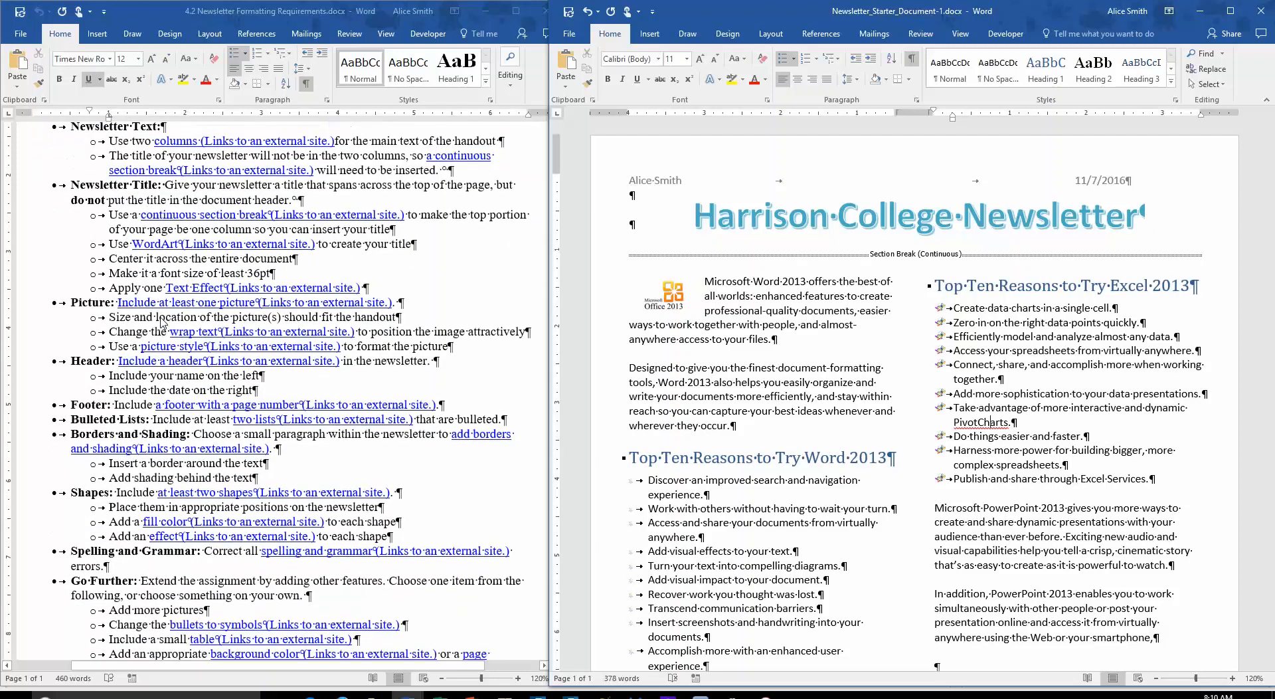
click(171, 436)
scroll(246, 412, down, 2)
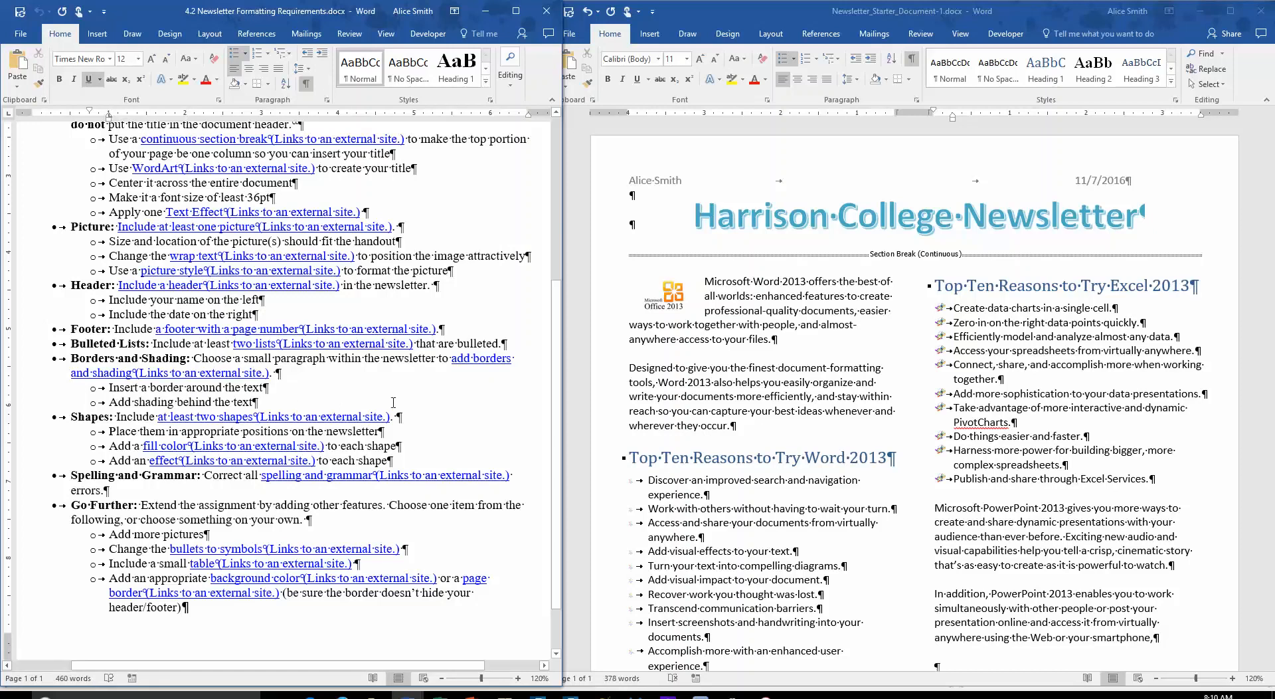
click(634, 384)
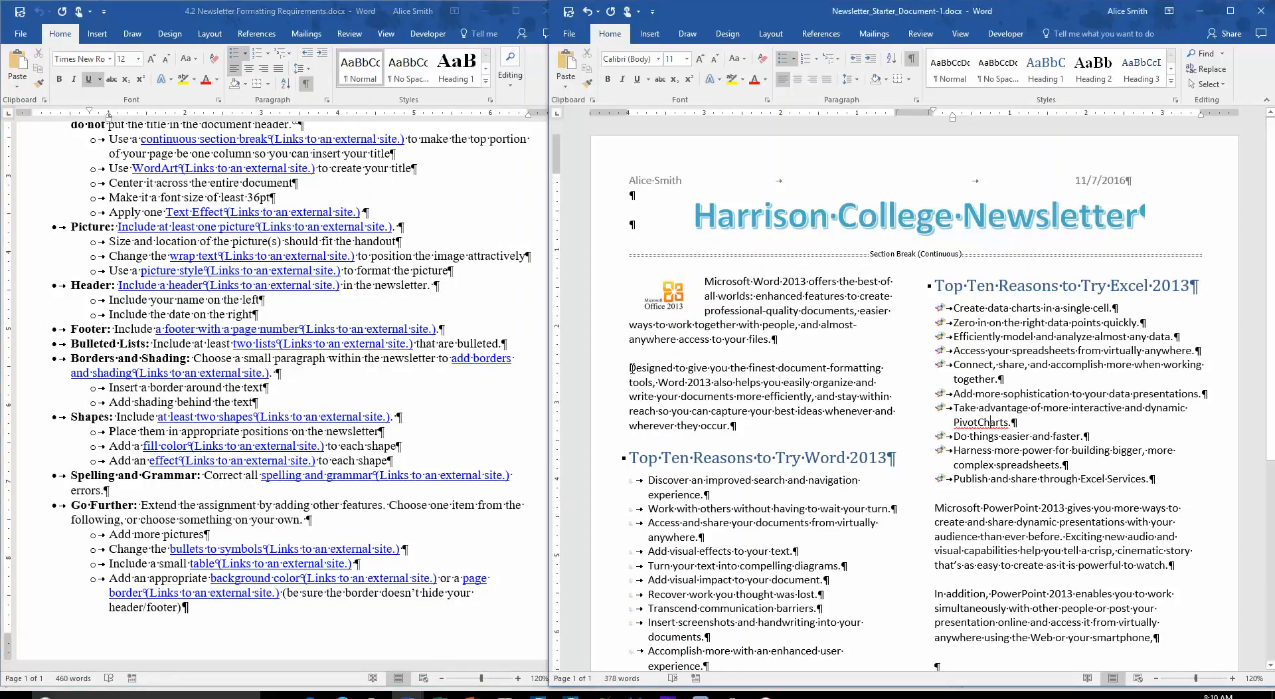
drag(633, 367, 734, 431)
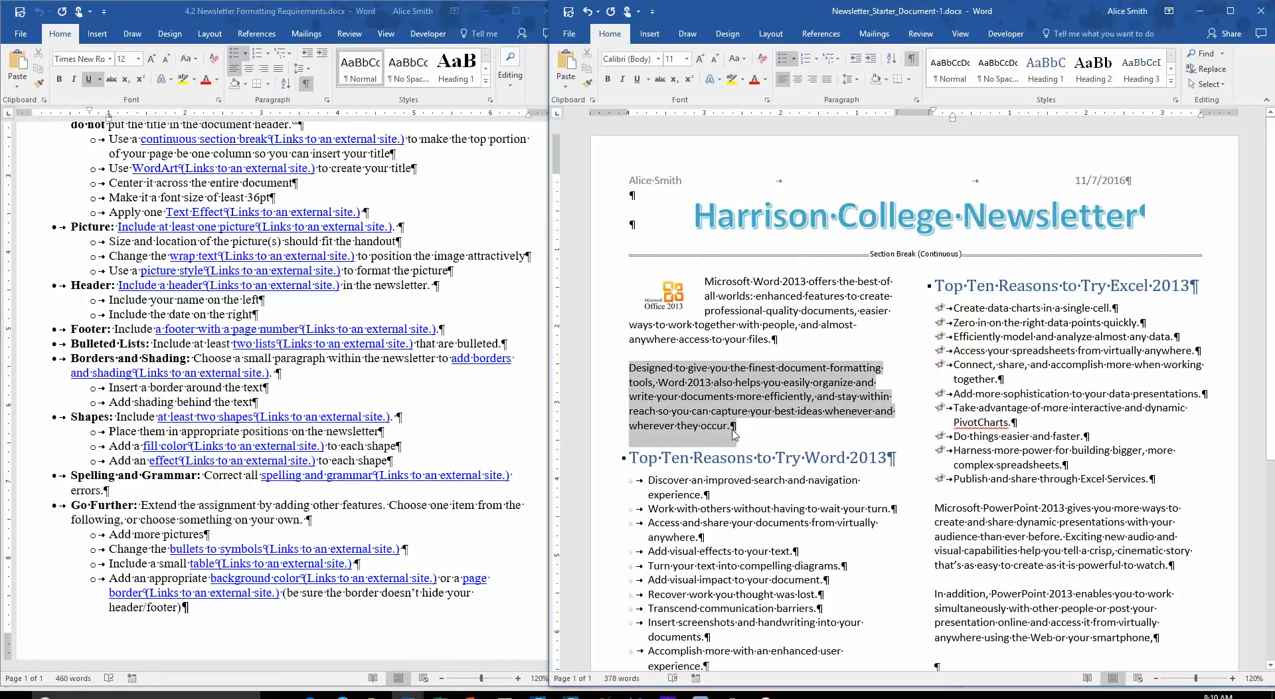
click(909, 80)
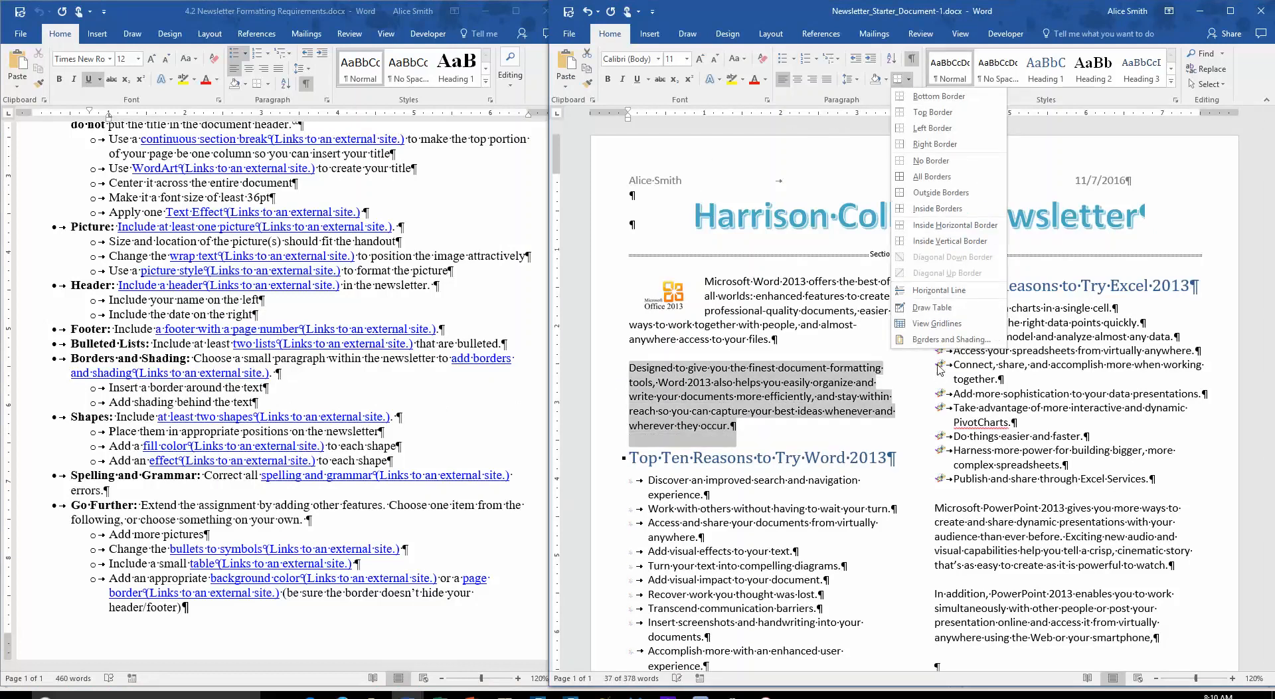
click(950, 339)
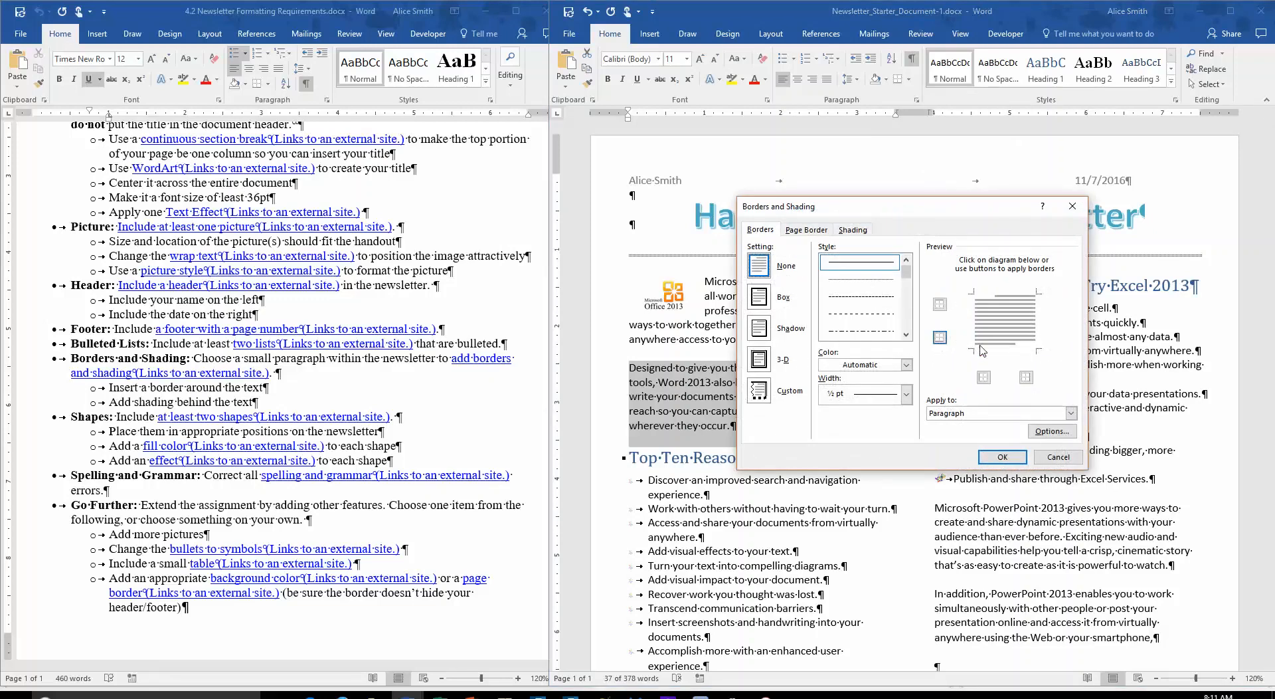
Step: Set a box border around the paragraph with the single wavy line style and a light purple theme color
click(760, 297)
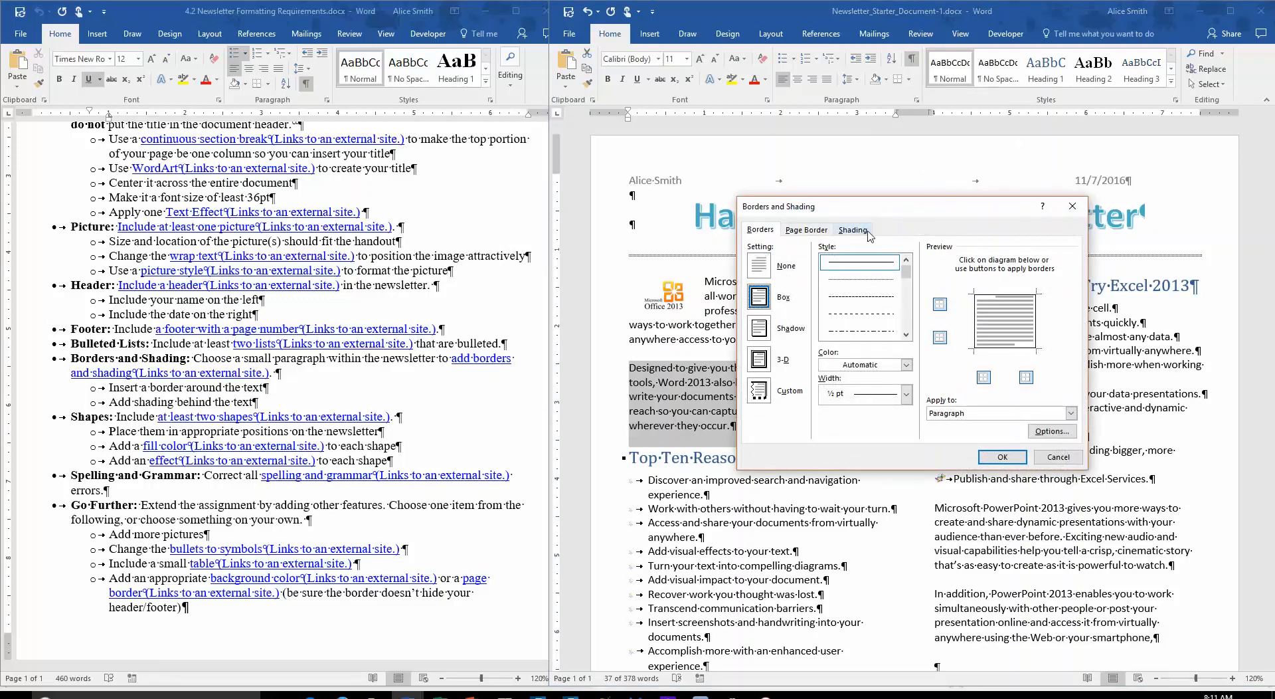
mouse_move(908, 272)
mouse_down()
mouse_move(913, 330)
mouse_move(909, 314)
mouse_up()
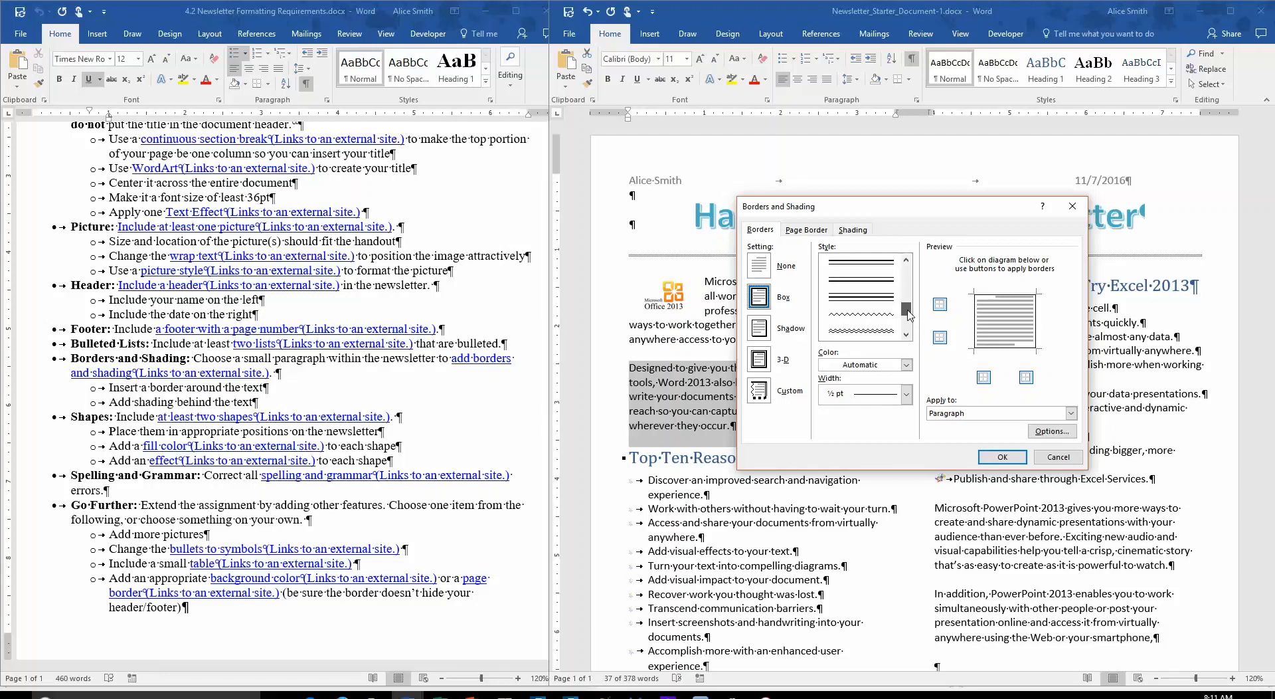
click(887, 330)
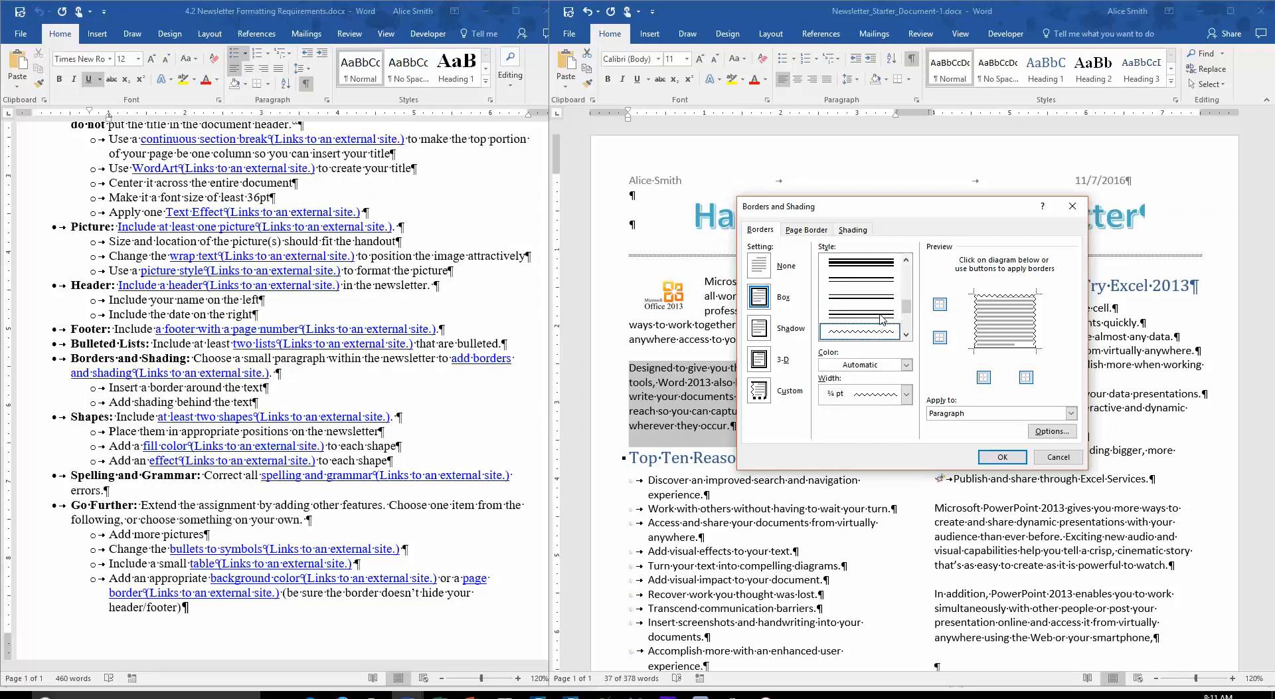
click(906, 365)
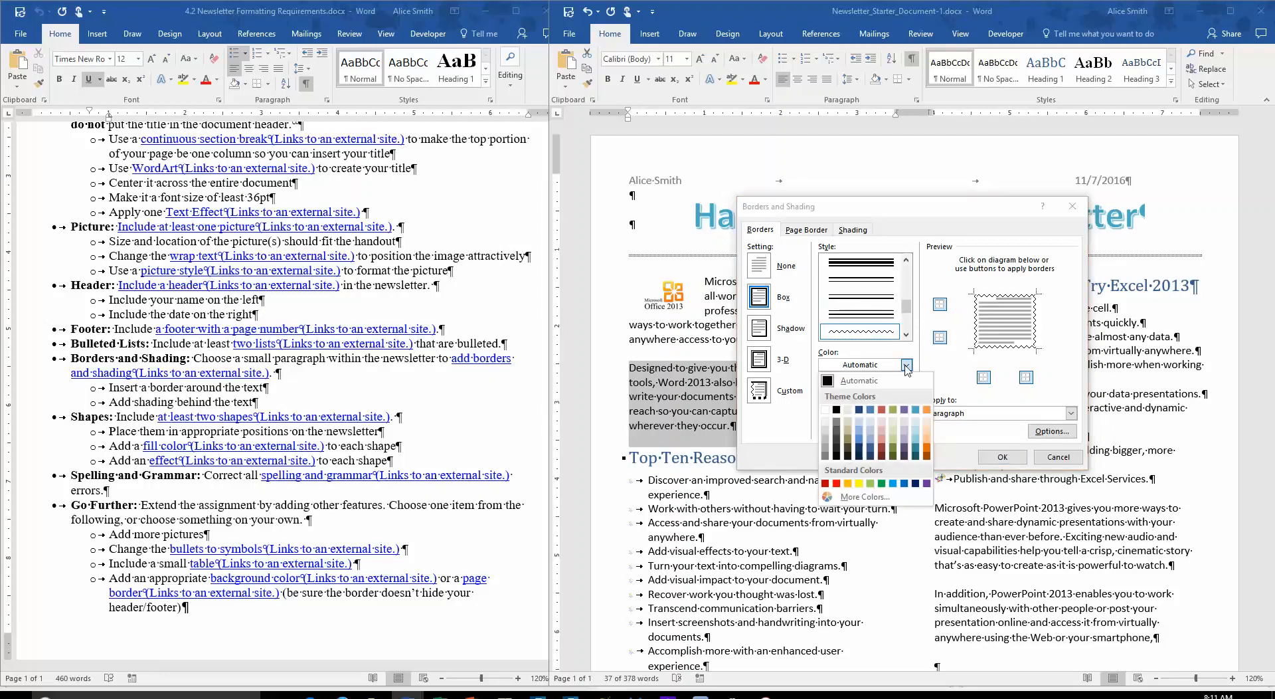
click(907, 429)
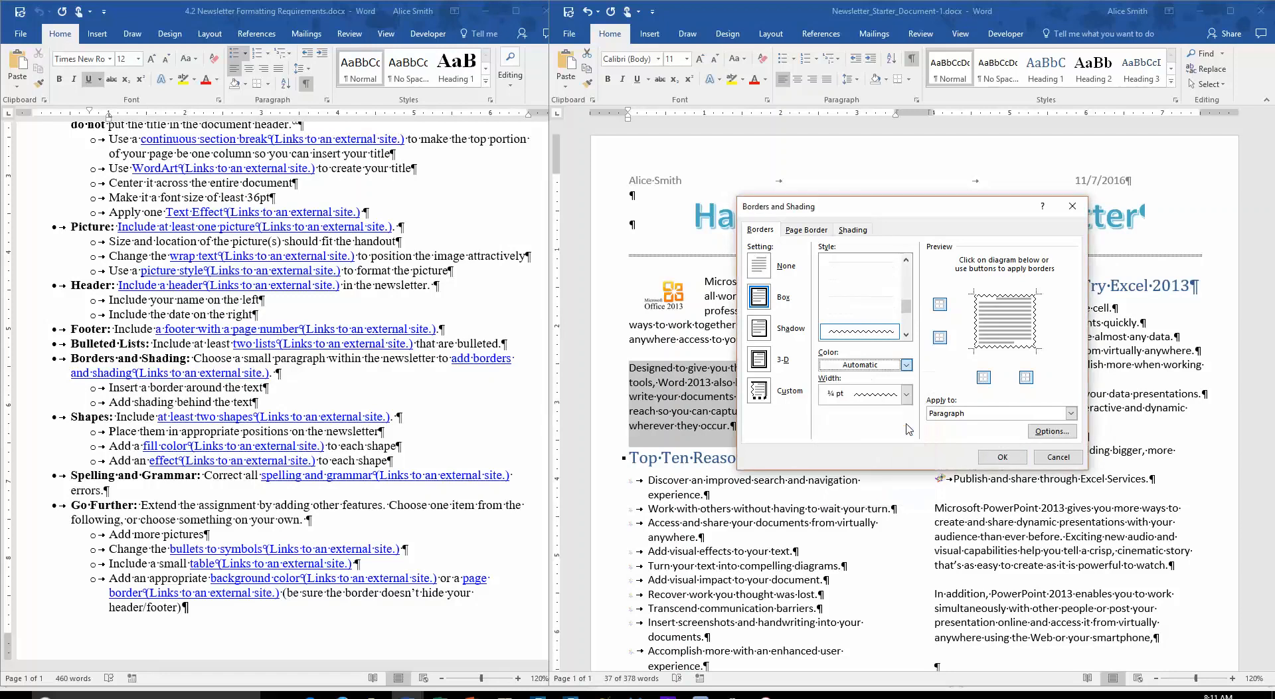
Step: Shade the selected paragraph beginning "Designed to give you the finest document-formatting tools" with a light purple theme color fill
click(853, 231)
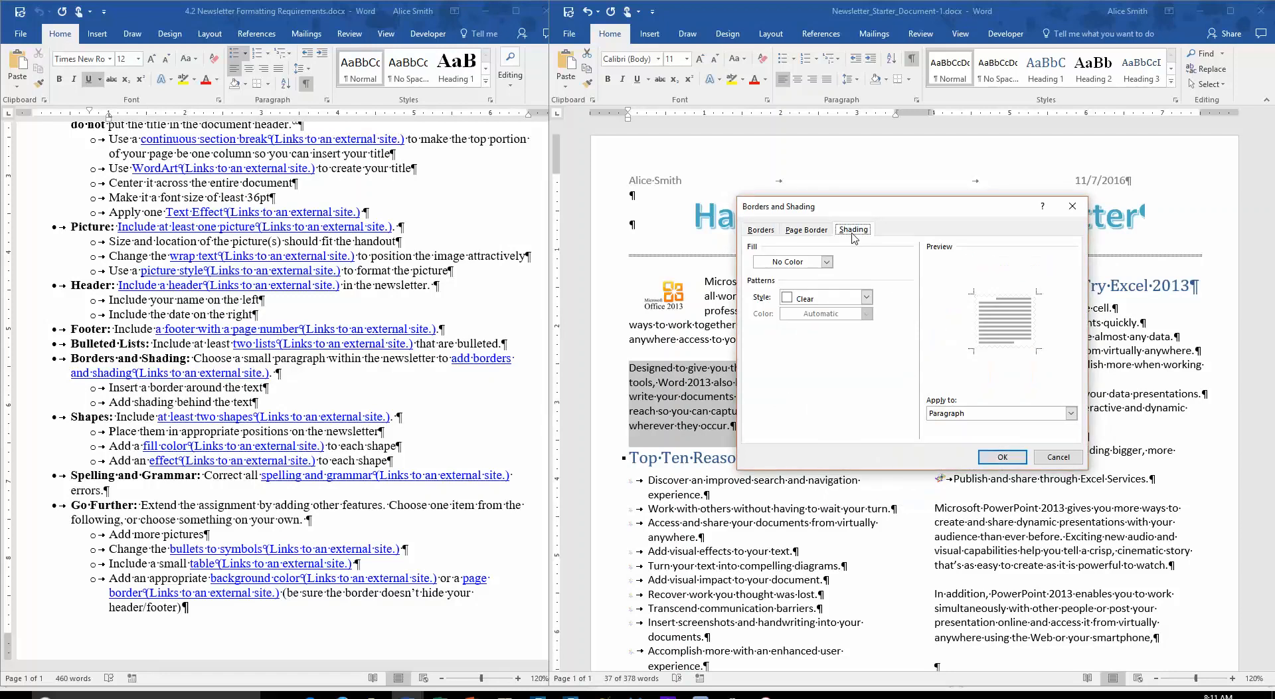
click(827, 263)
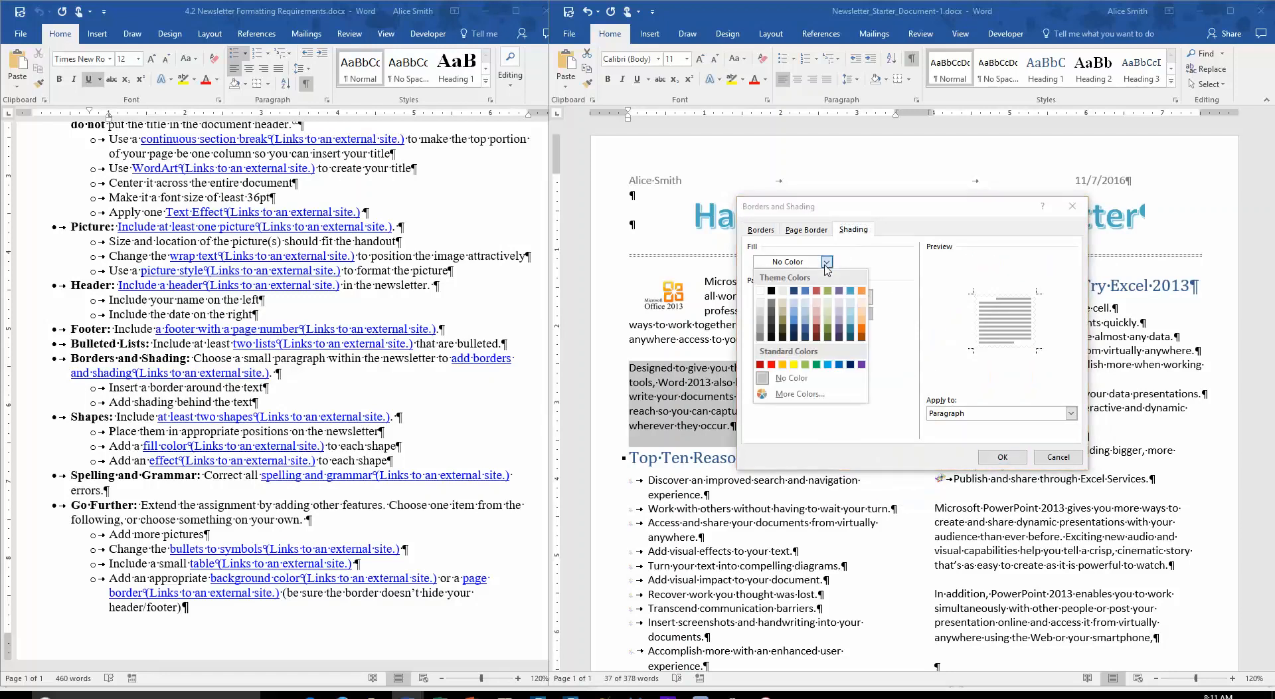
click(840, 316)
click(1002, 457)
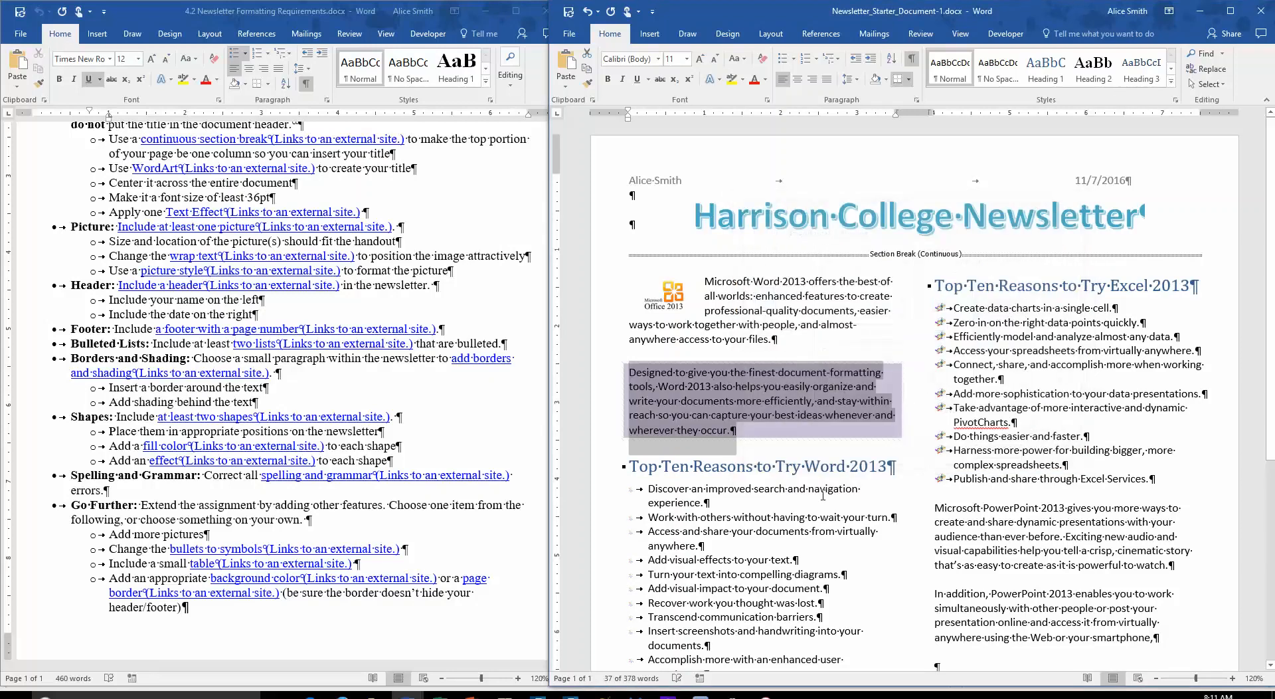
click(823, 495)
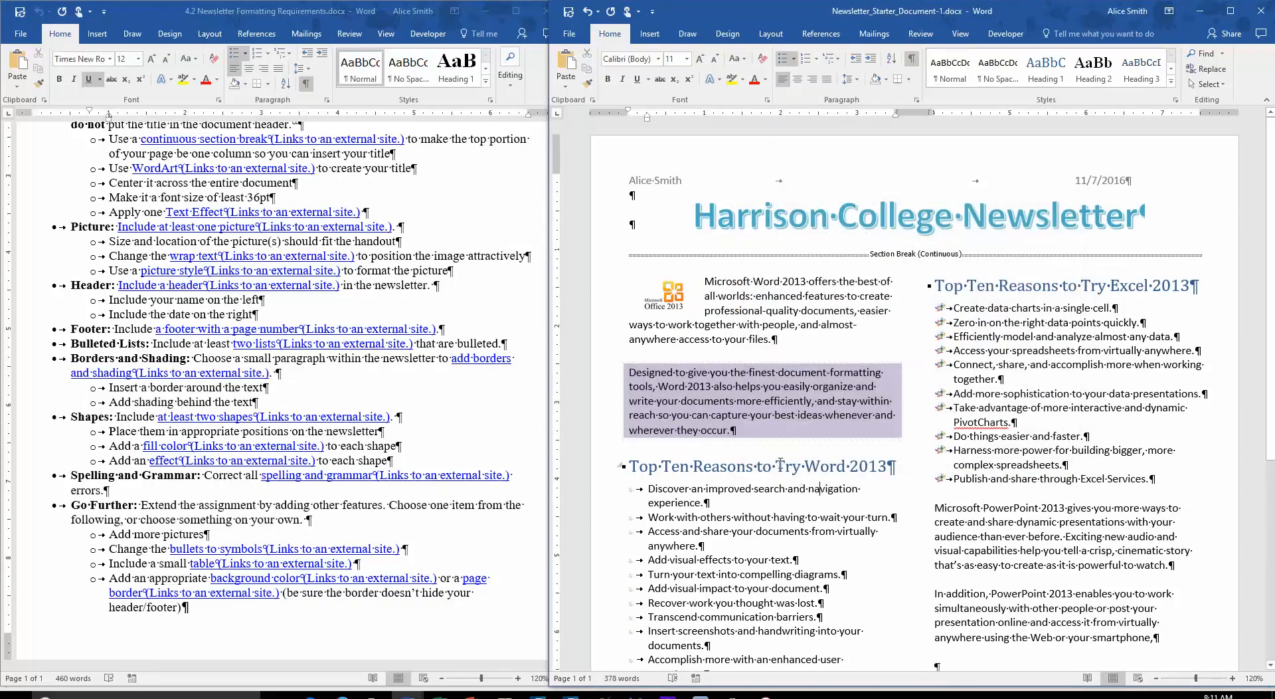
Step: Set the color of the shaded paragraph's wavy box border to Automatic
click(757, 415)
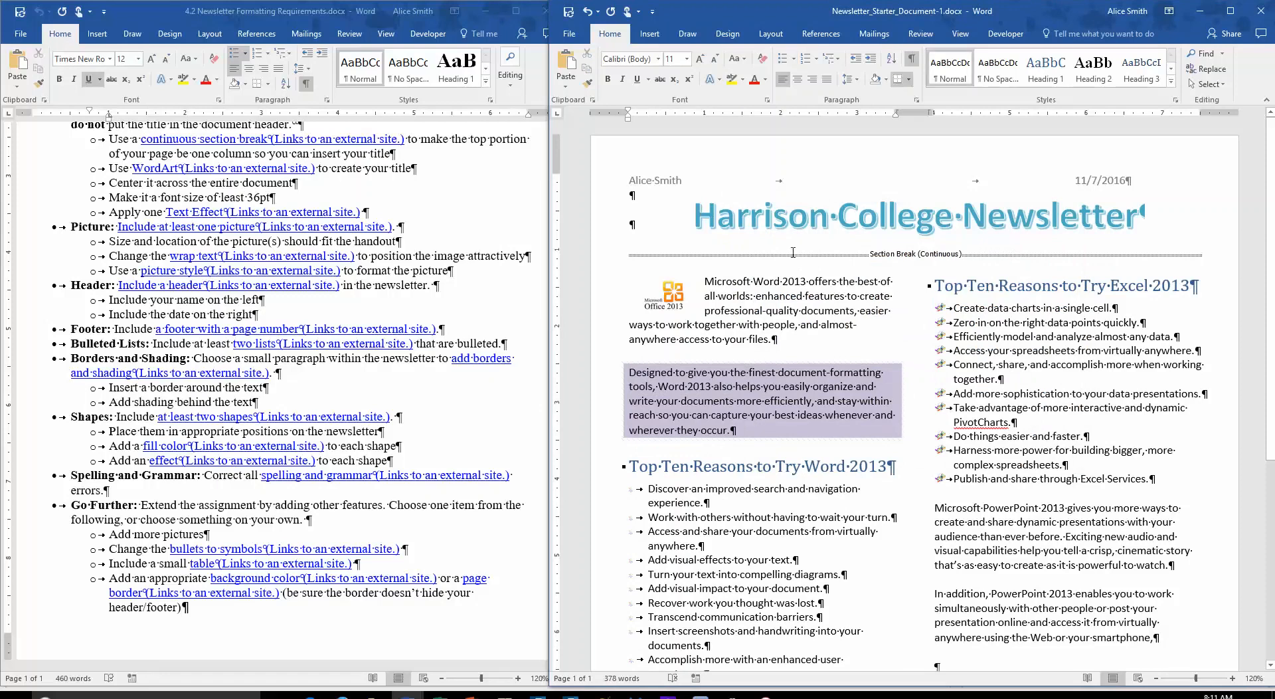
click(909, 80)
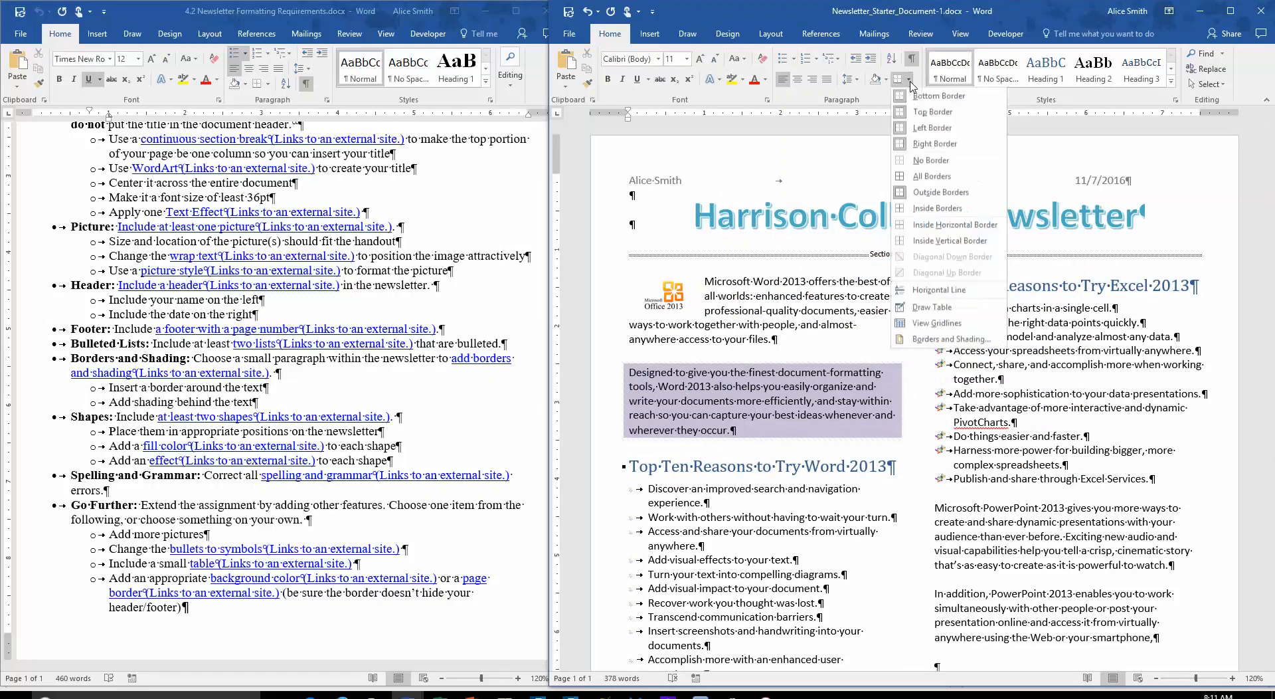
click(934, 340)
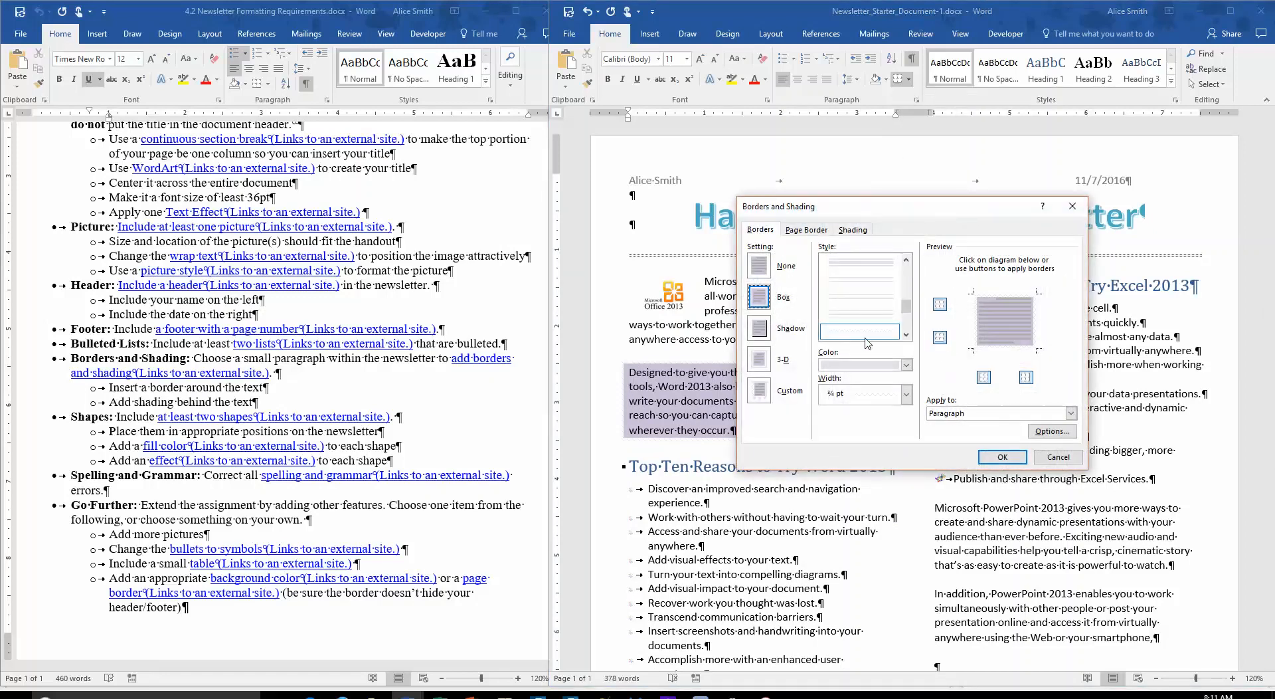
click(907, 394)
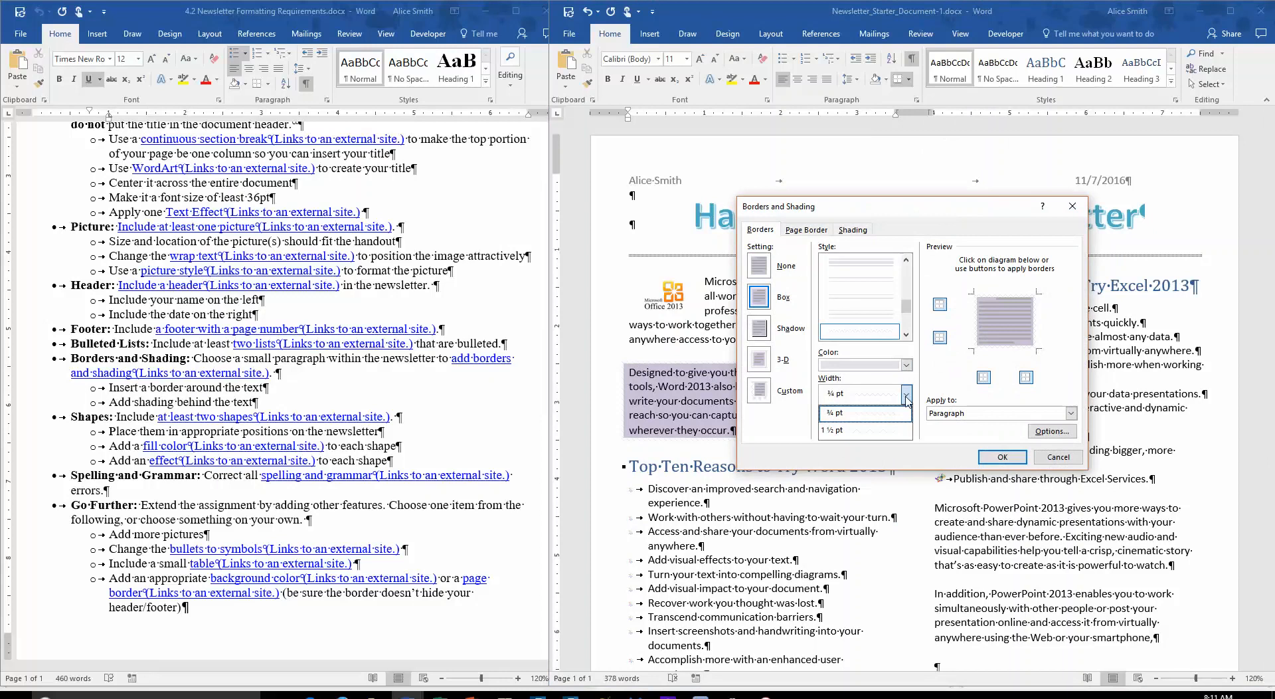
click(907, 396)
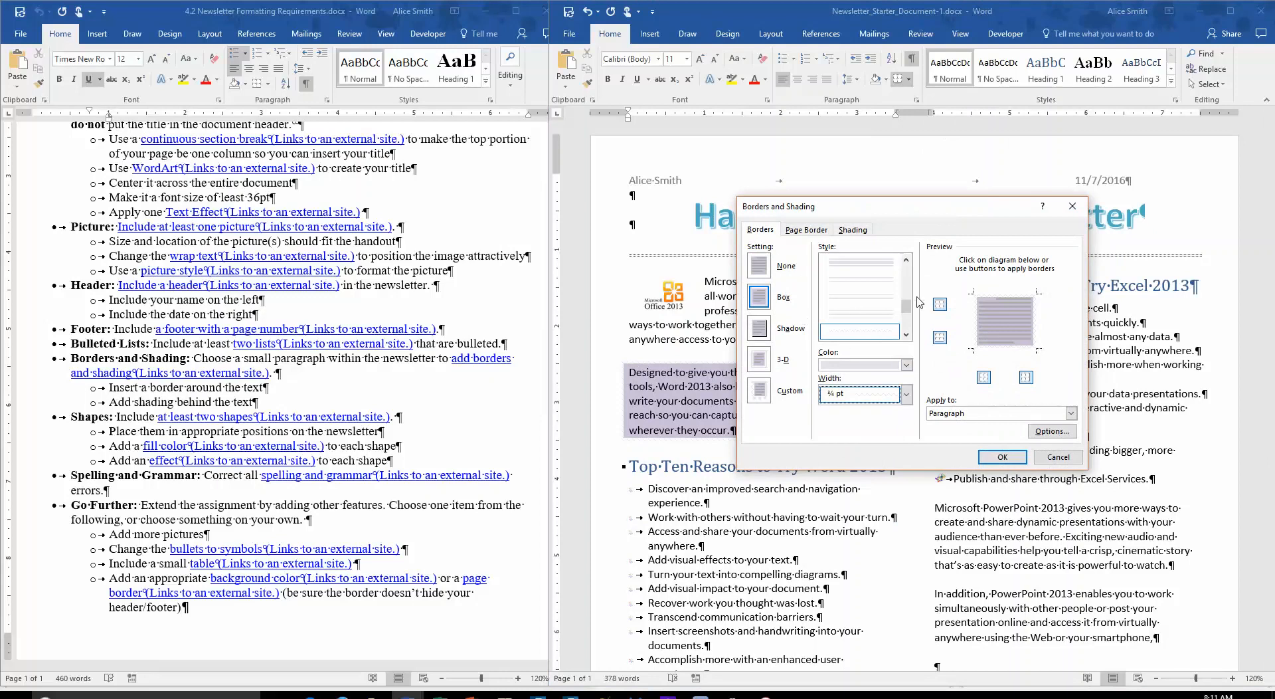
click(907, 365)
click(836, 380)
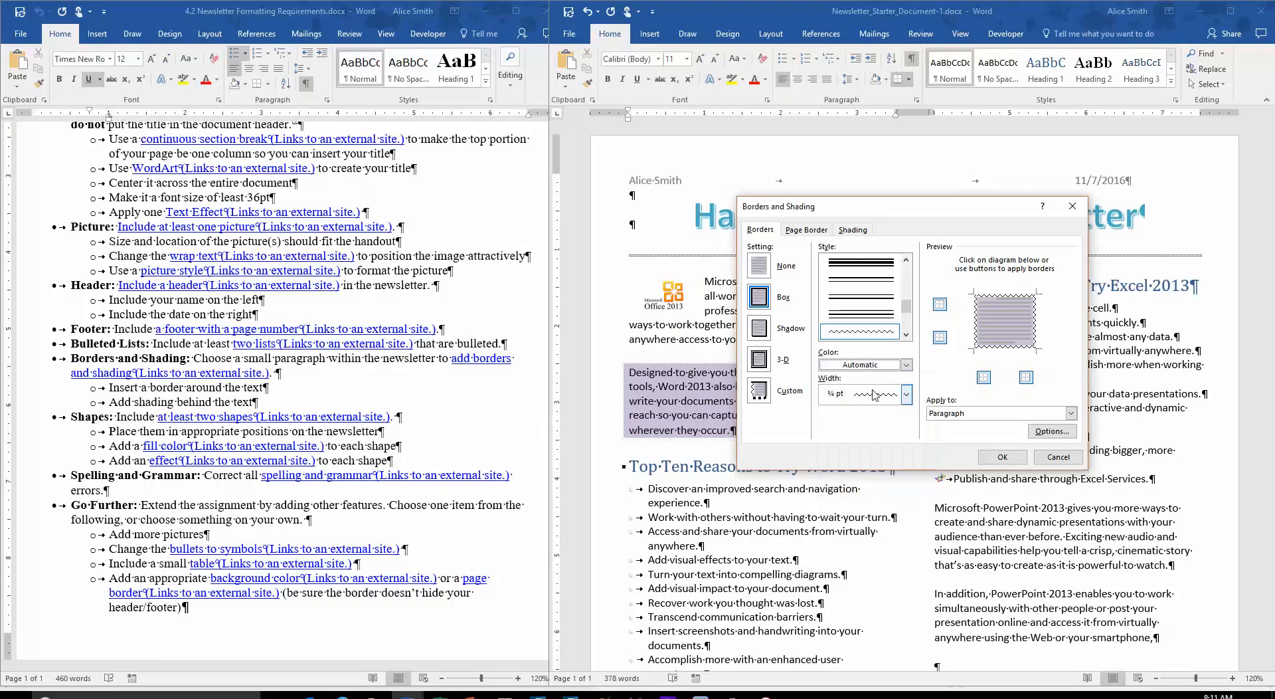
click(998, 457)
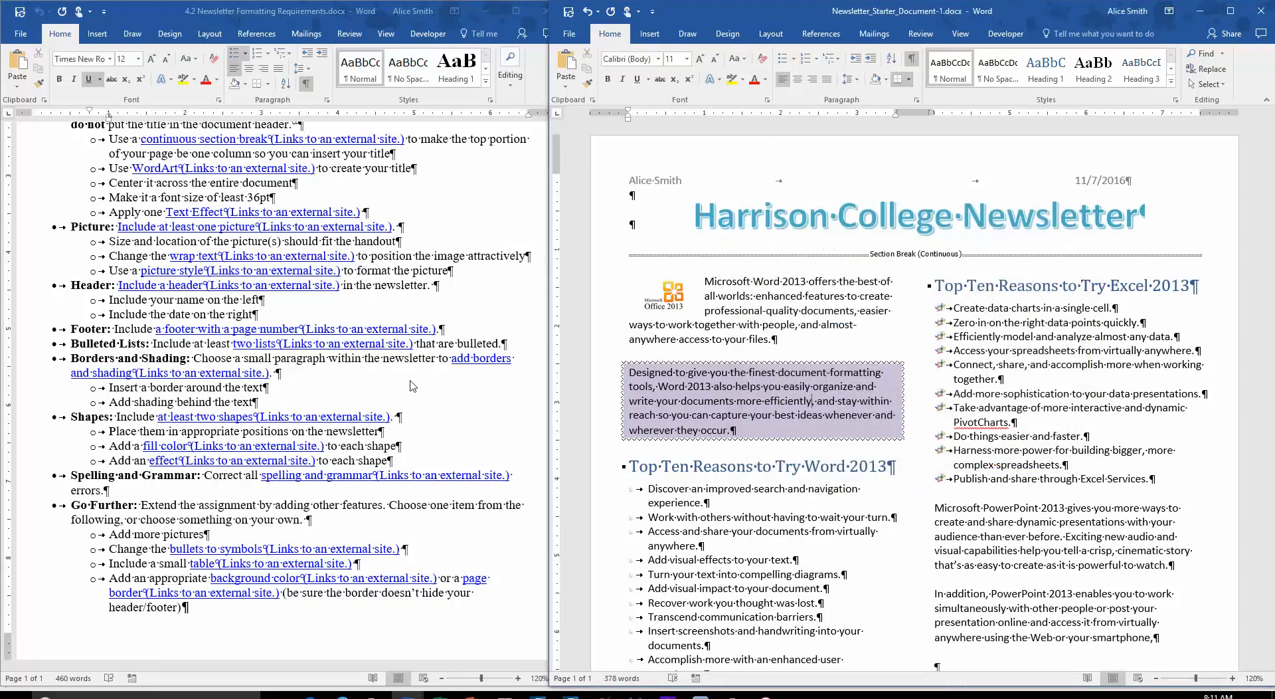
Step: Insert a four-point star about 0.56" high and 0.48" wide just before the "Harrison College Newsletter" title
scroll(399, 391, down, 2)
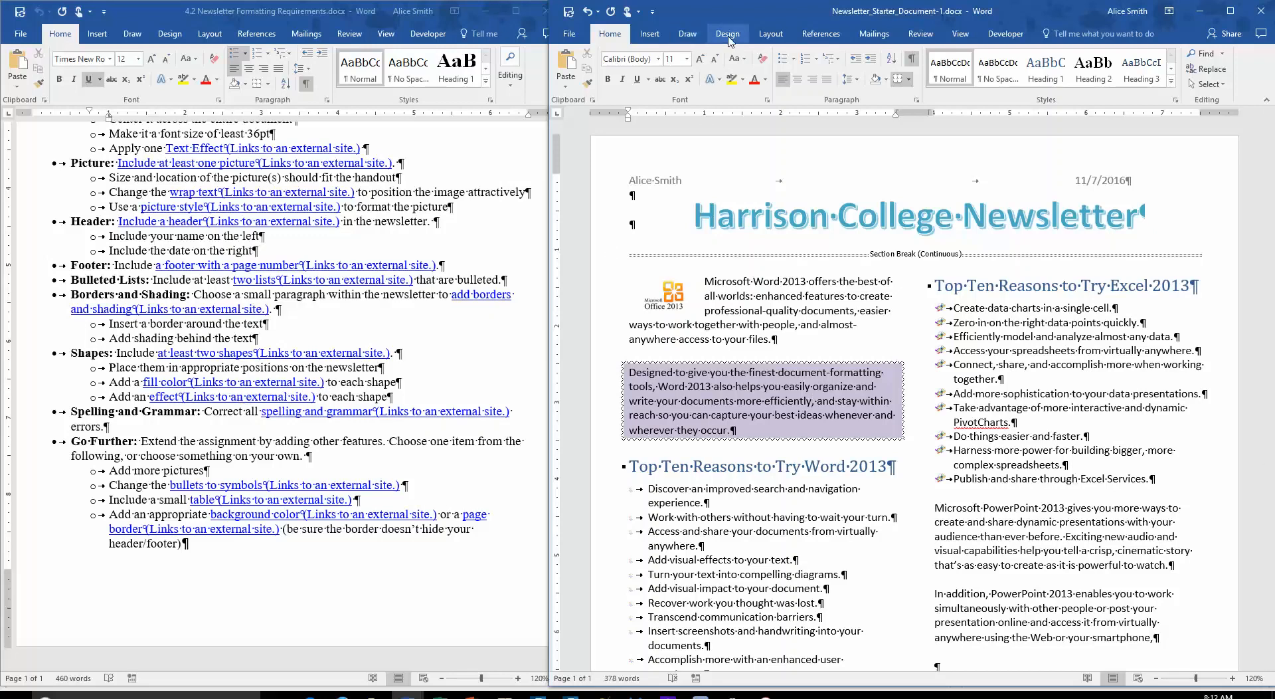
click(652, 38)
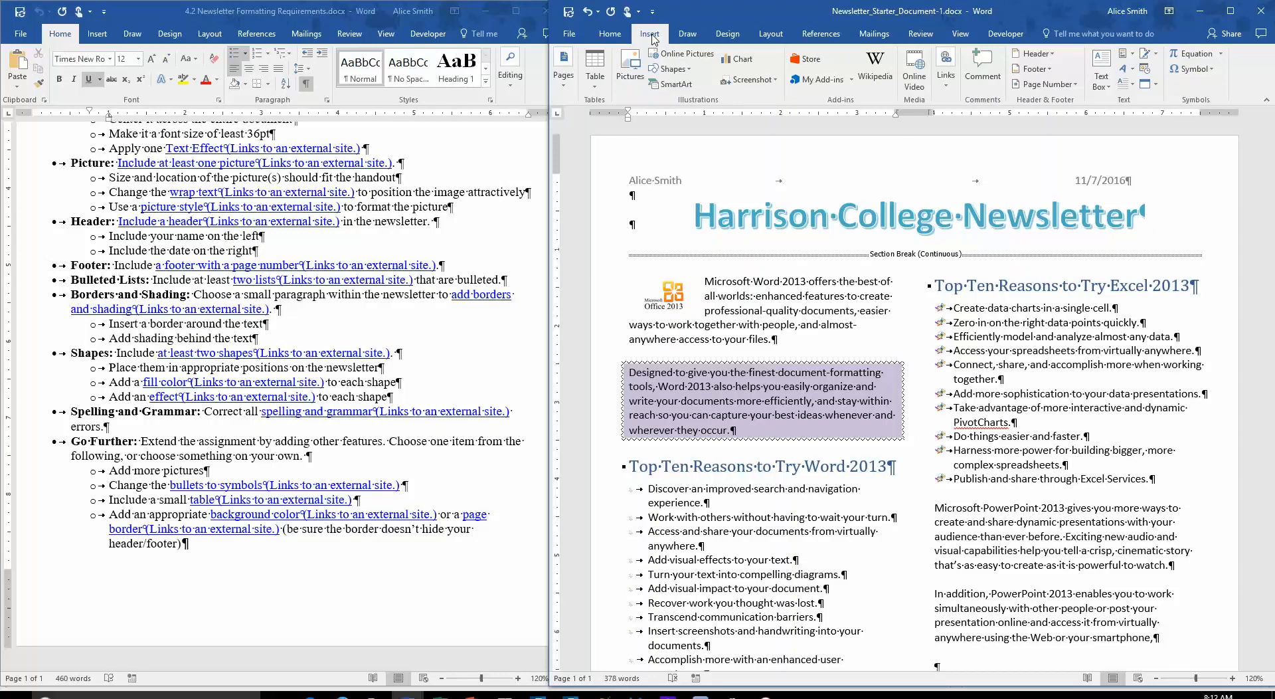
click(691, 70)
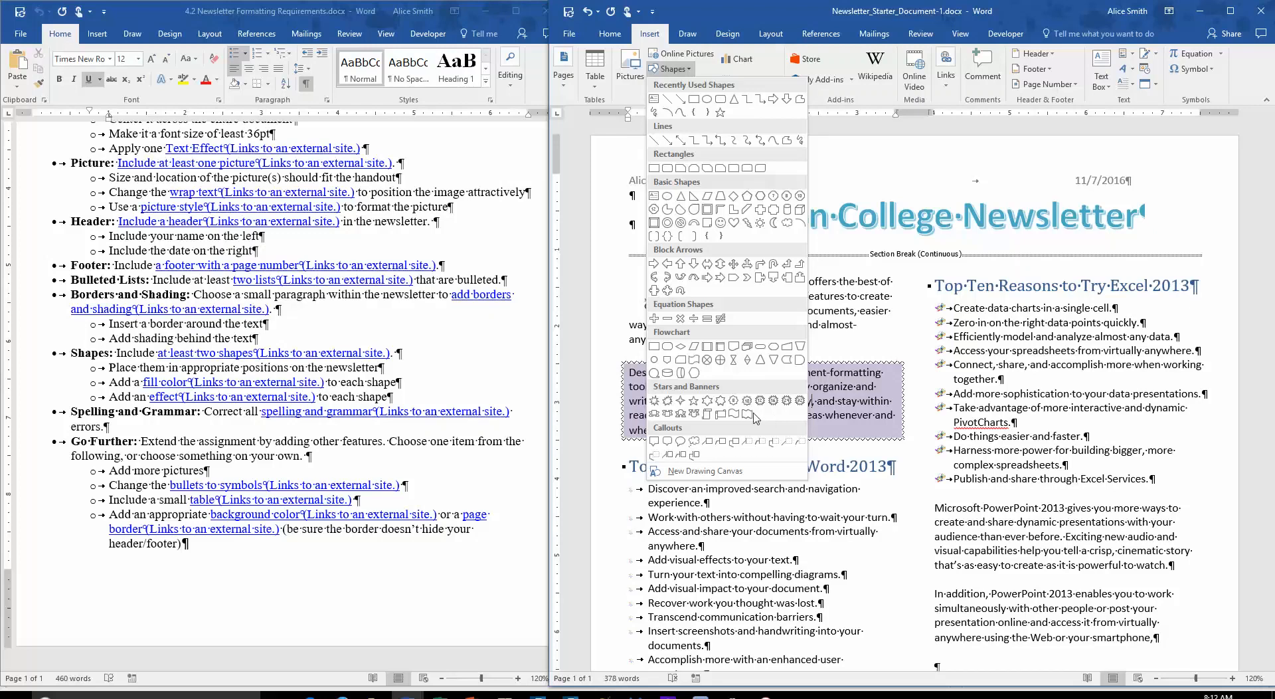
click(681, 402)
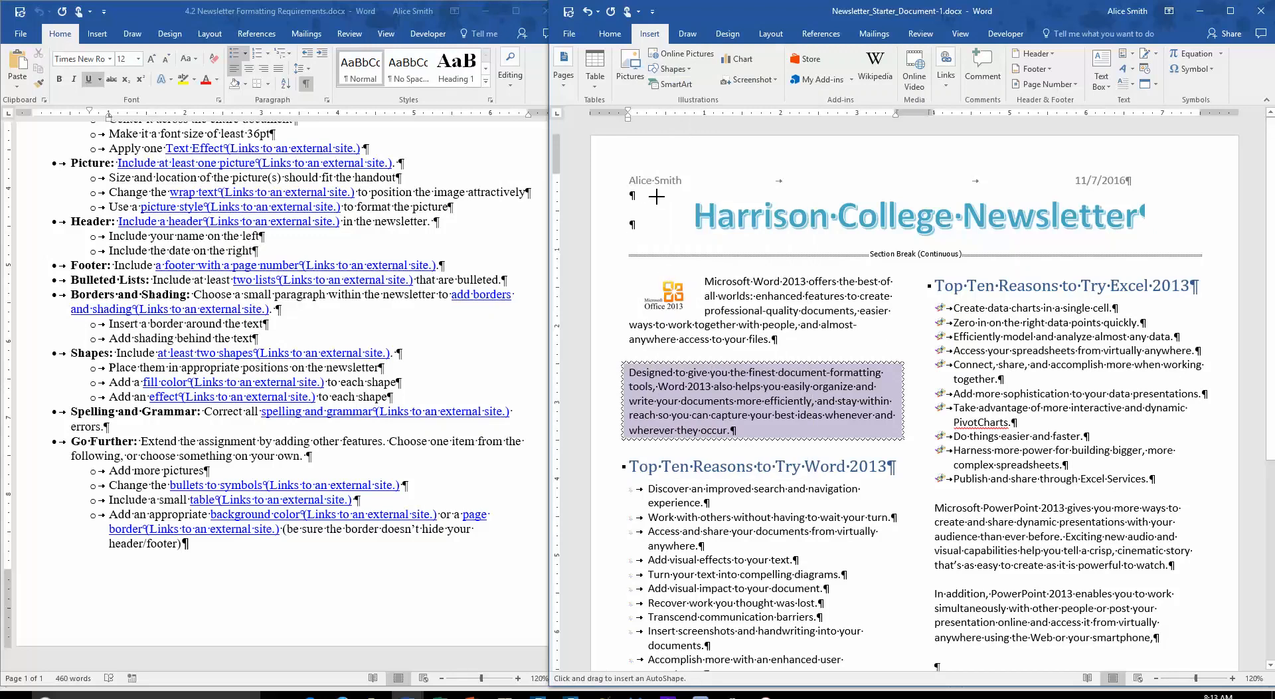
mouse_move(659, 197)
mouse_down()
mouse_move(668, 246)
mouse_move(695, 239)
mouse_move(662, 219)
mouse_up()
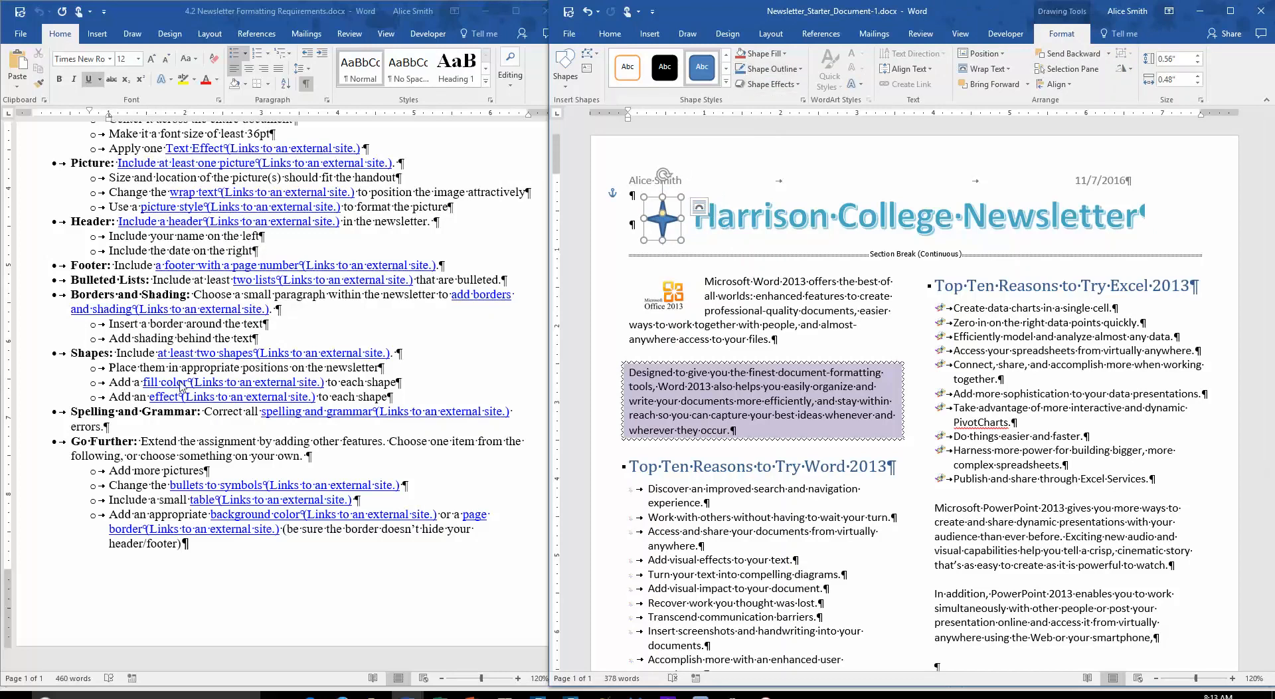
Step: Fill the star with an aqua theme color and give it a purple glow variation
click(788, 54)
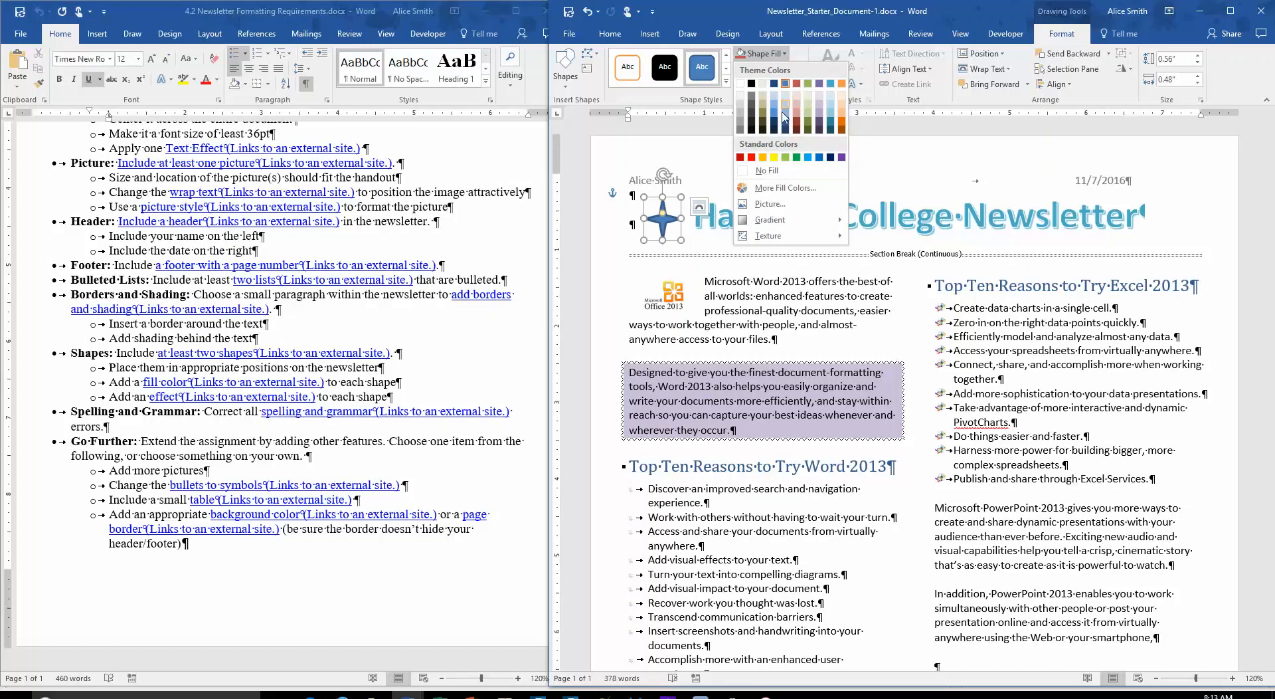
click(832, 117)
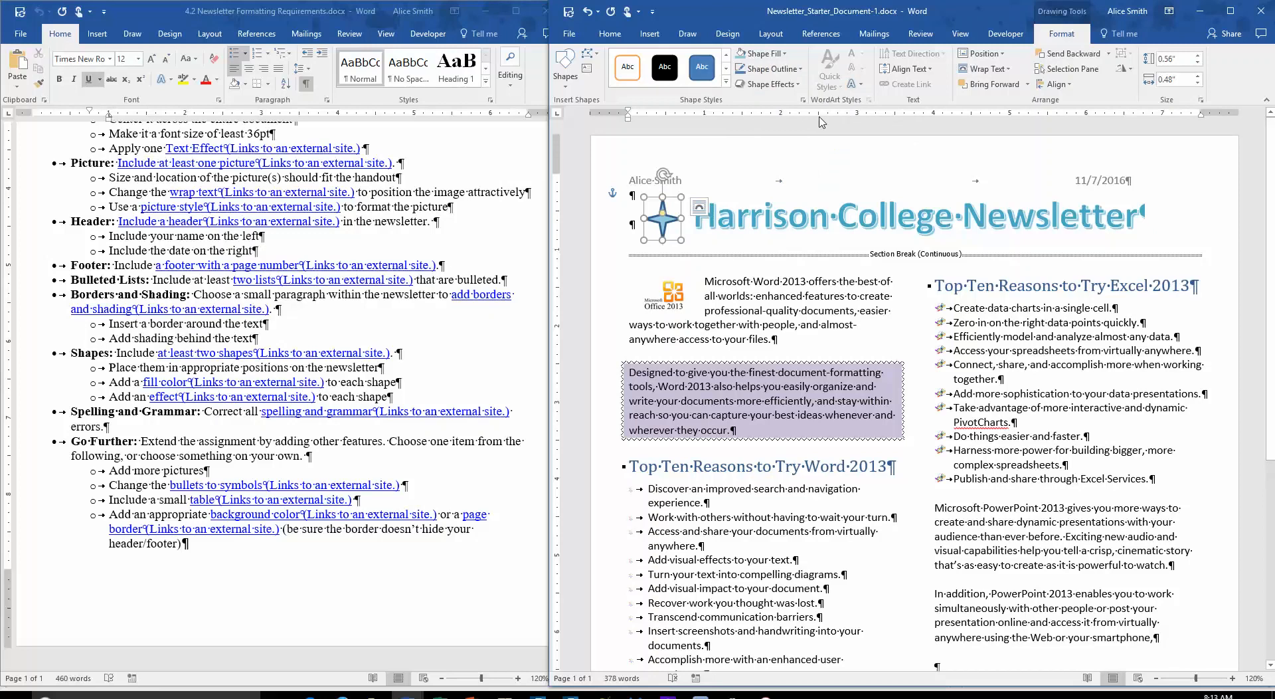
click(797, 85)
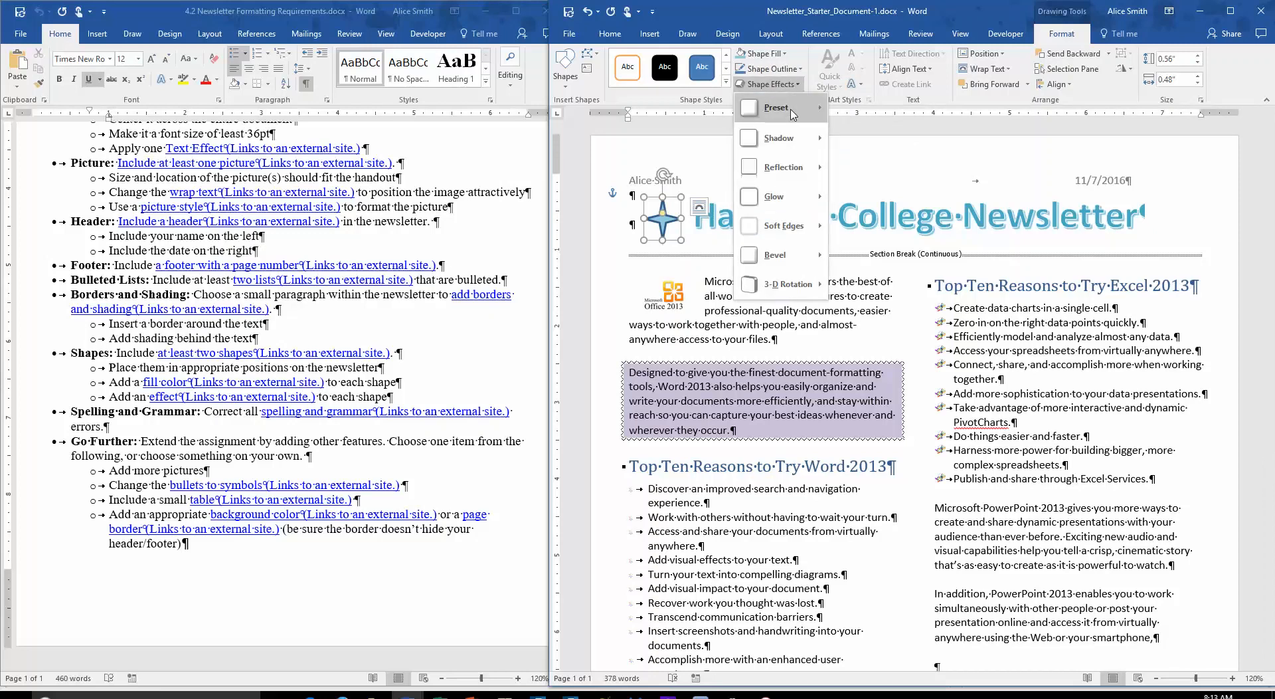
mouse_move(785, 145)
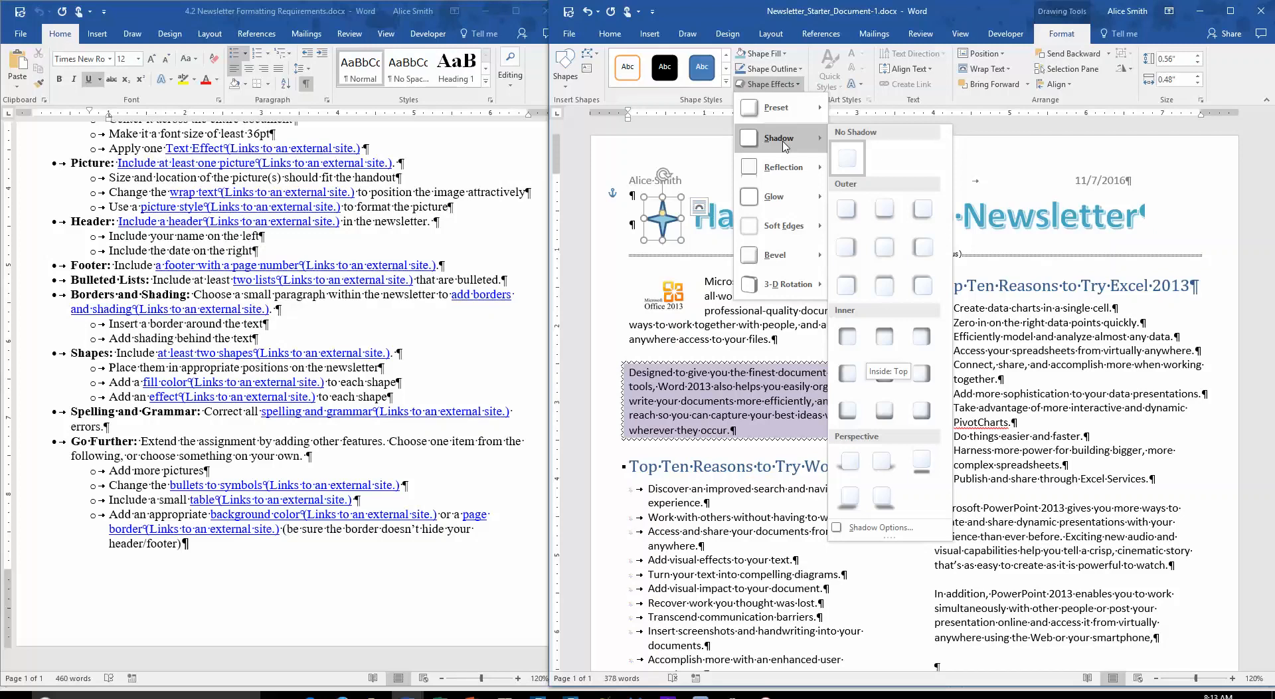
mouse_move(786, 228)
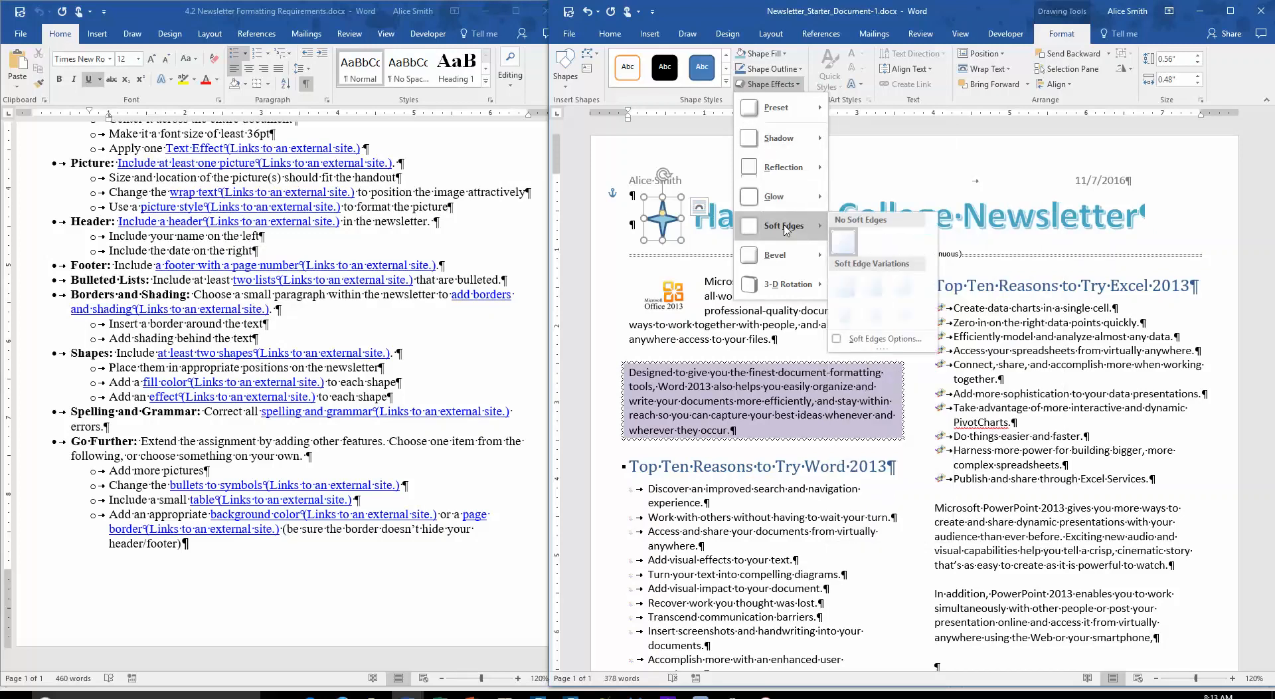
mouse_move(790, 256)
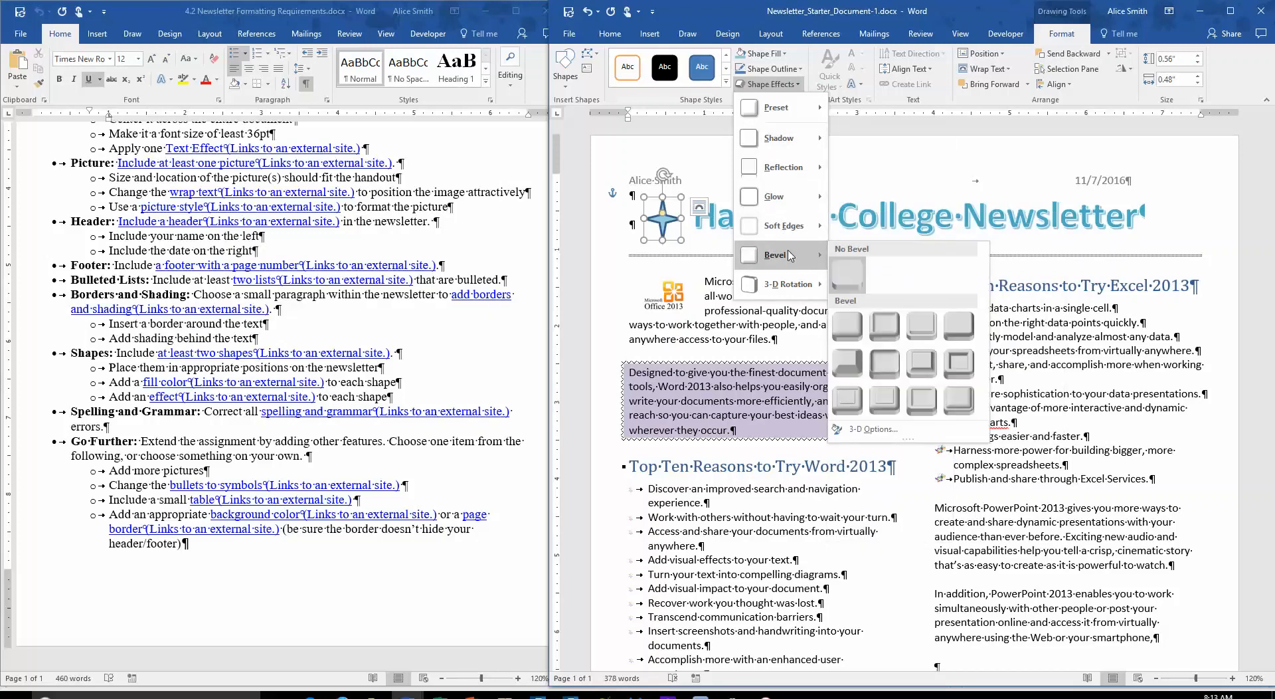
mouse_move(799, 206)
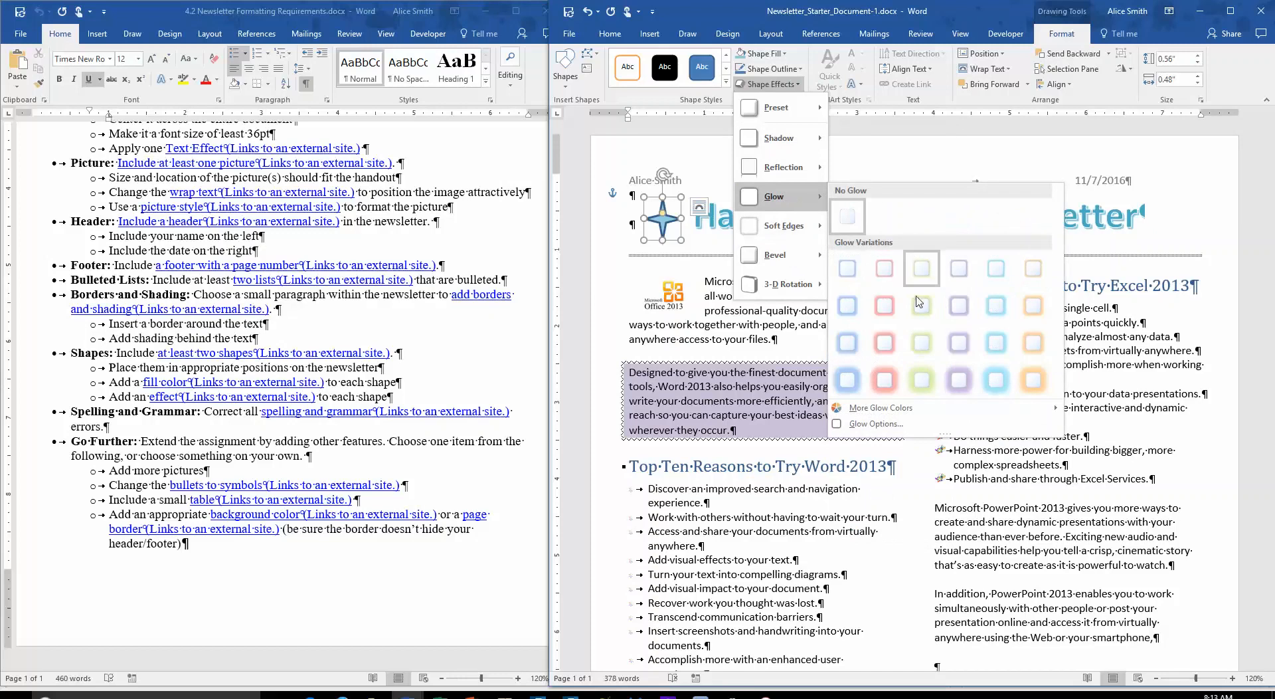
click(960, 311)
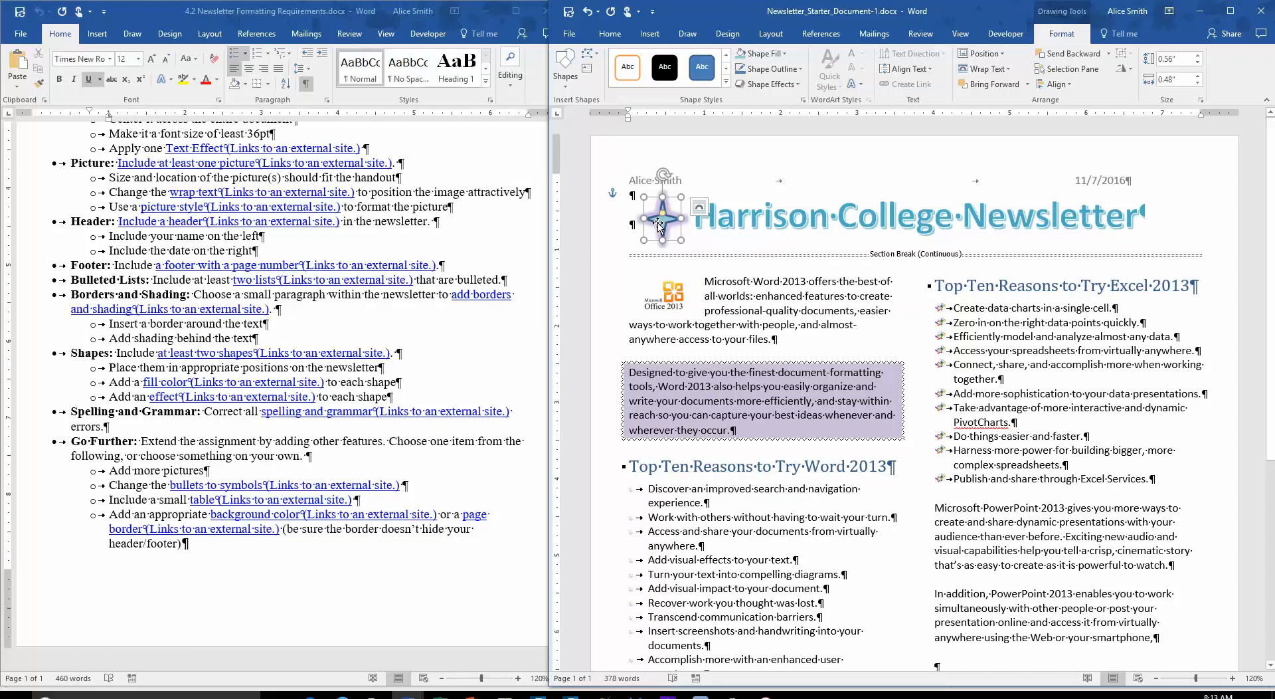
Step: Copy the glowing star and place the duplicate at the other end of the newsletter title
click(609, 34)
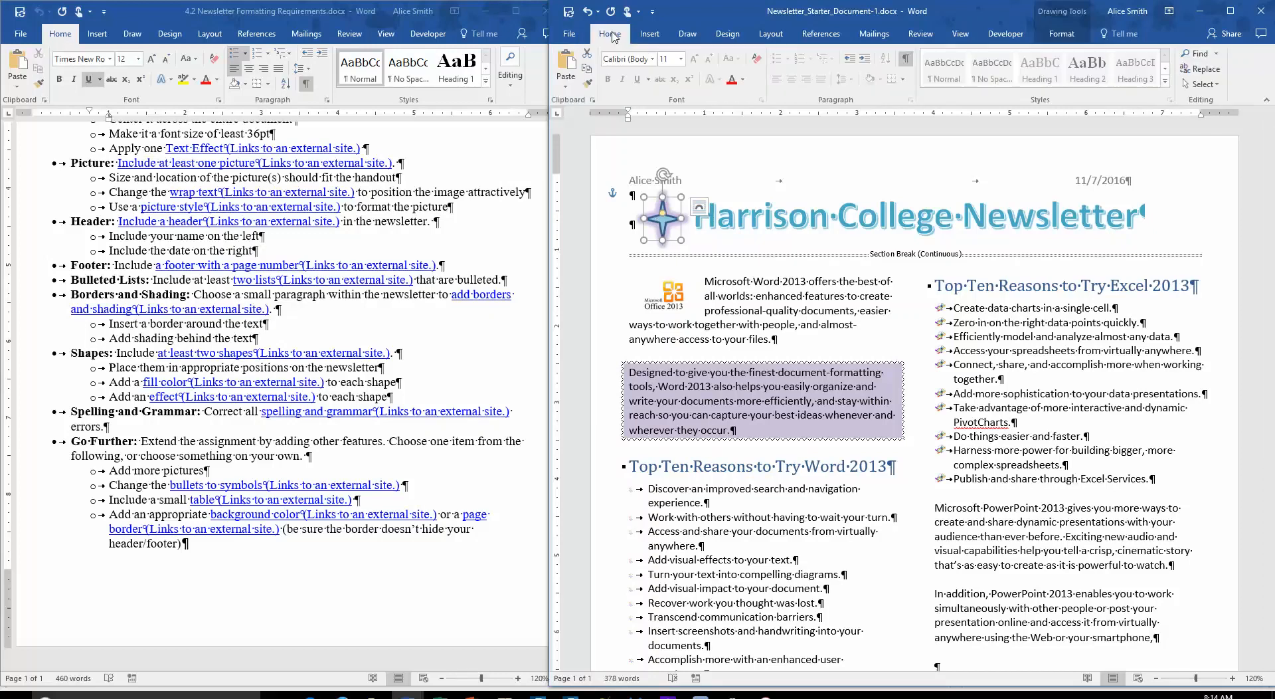
click(587, 70)
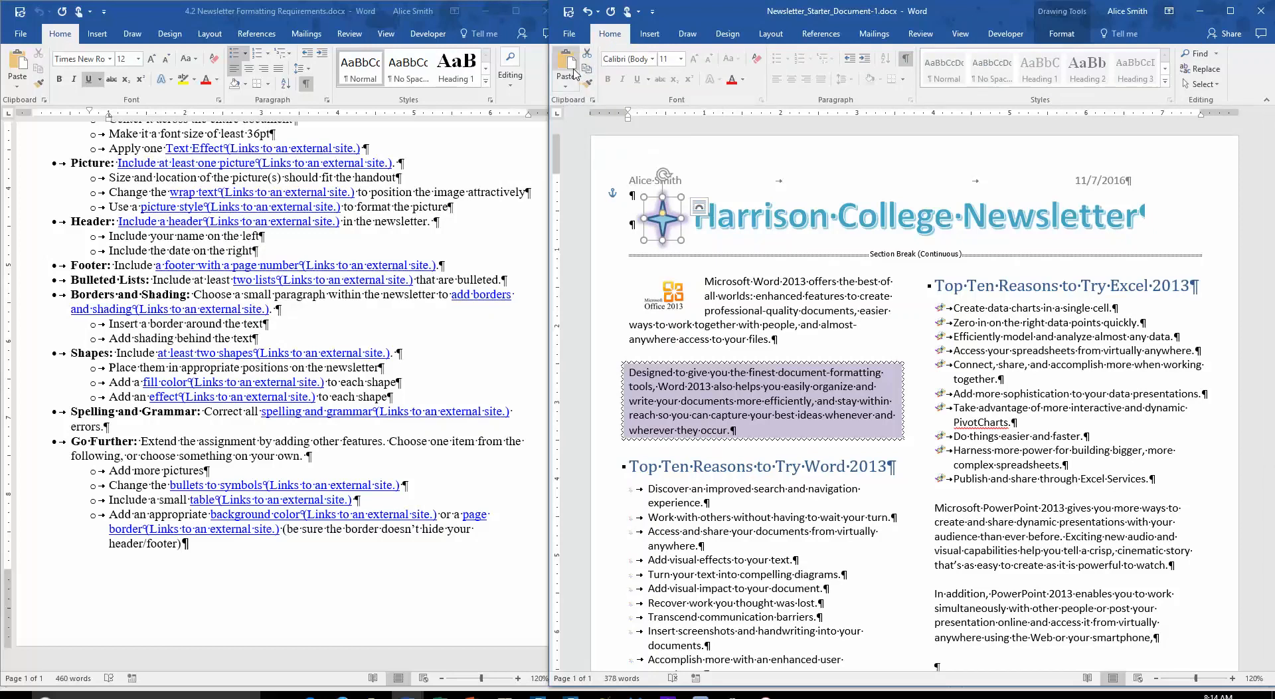
click(566, 64)
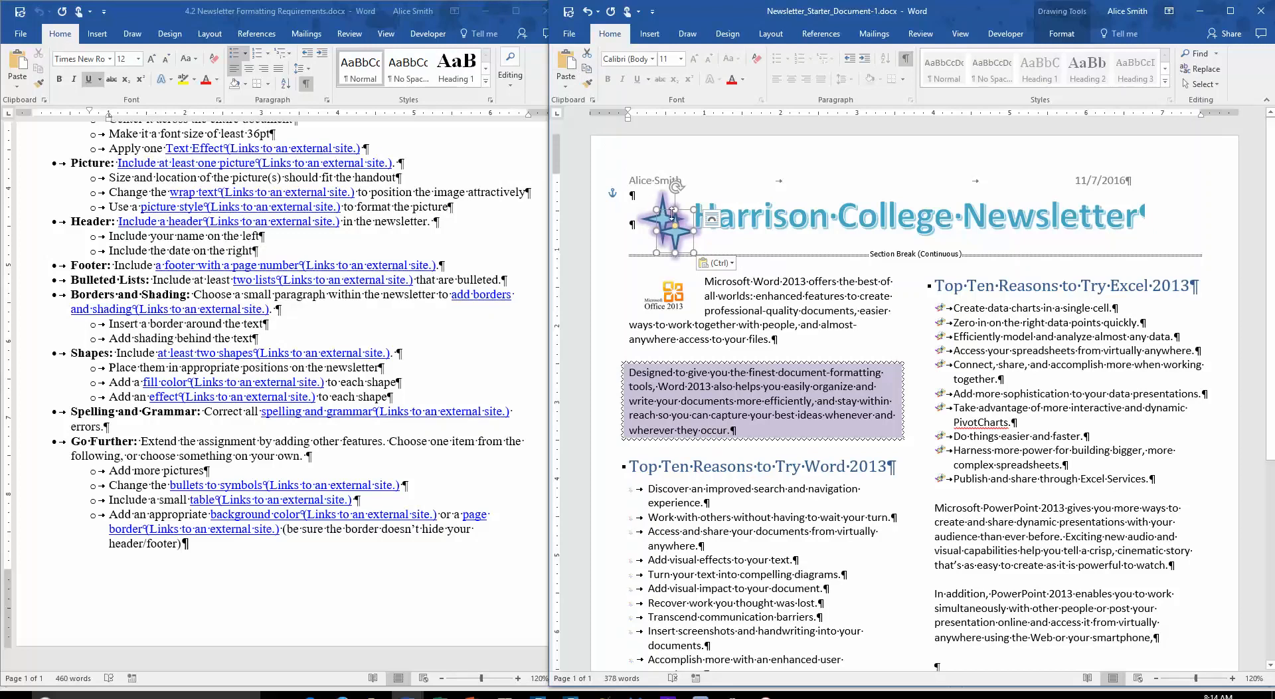
drag(677, 222, 1173, 208)
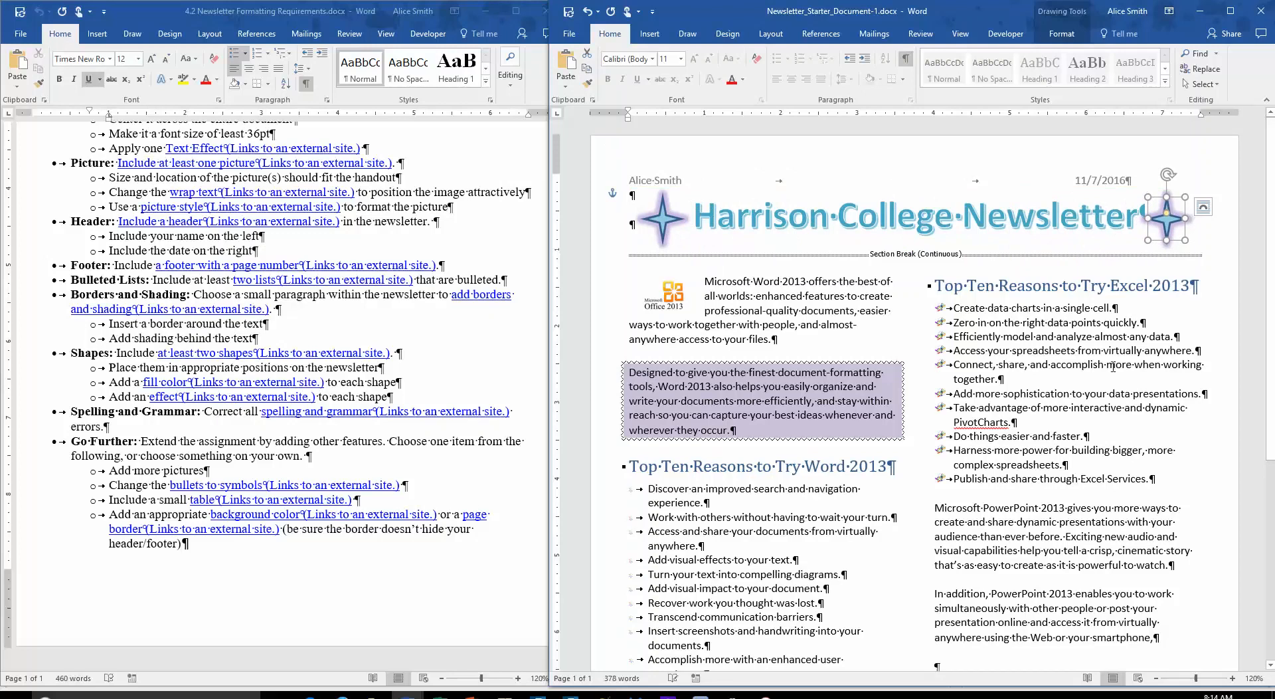
click(1113, 365)
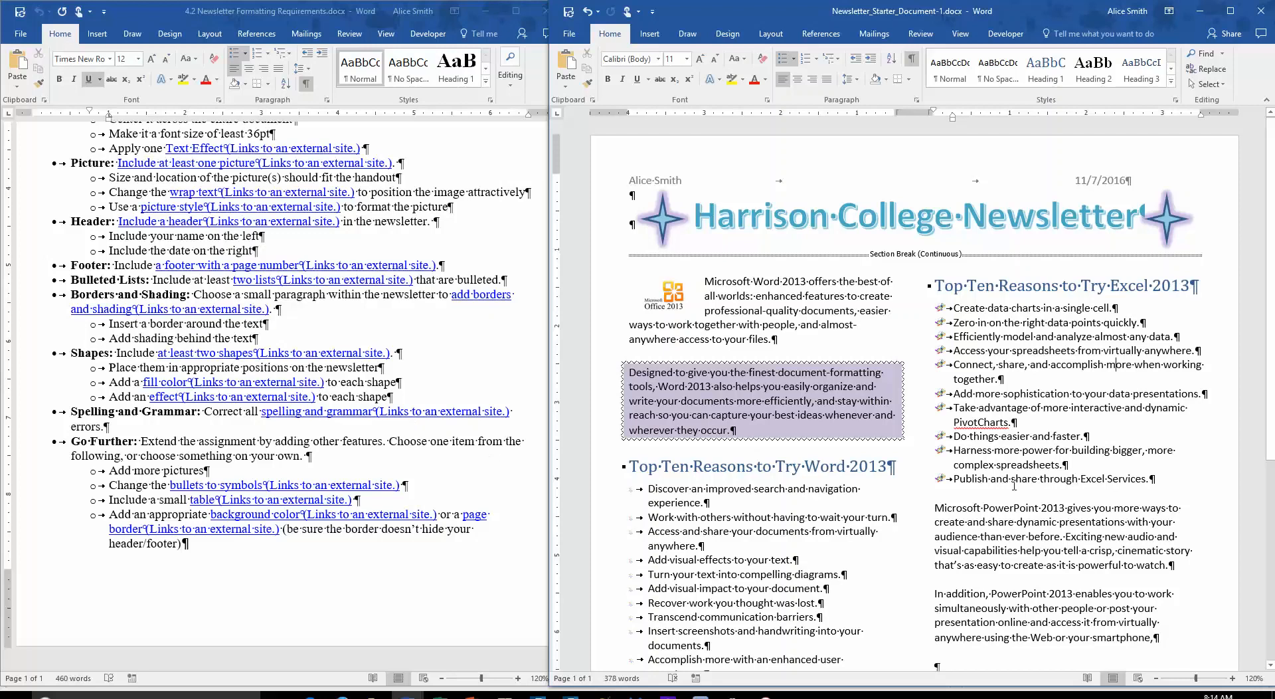
Step: Enter "Add information about MS Outlook" in the empty paragraph below the PowerPoint 2013 text
scroll(640, 495, down, 1)
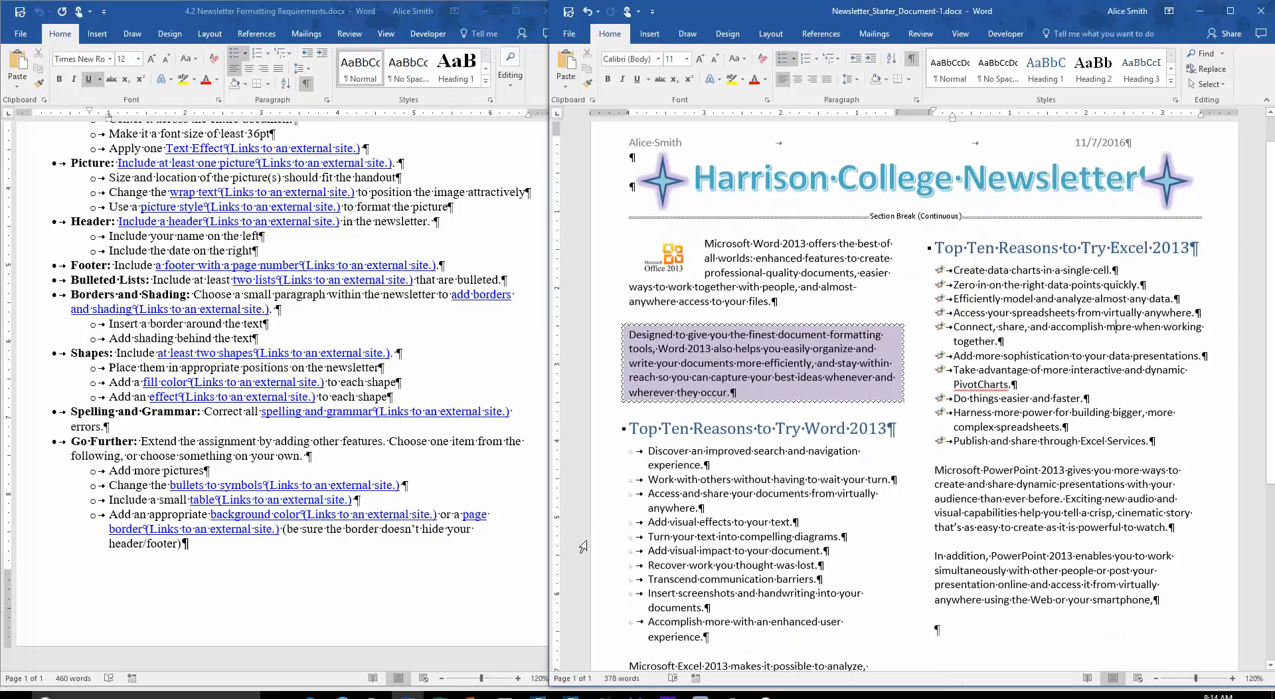
scroll(232, 510, up, 1)
scroll(233, 510, down, 1)
scroll(968, 376, down, 4)
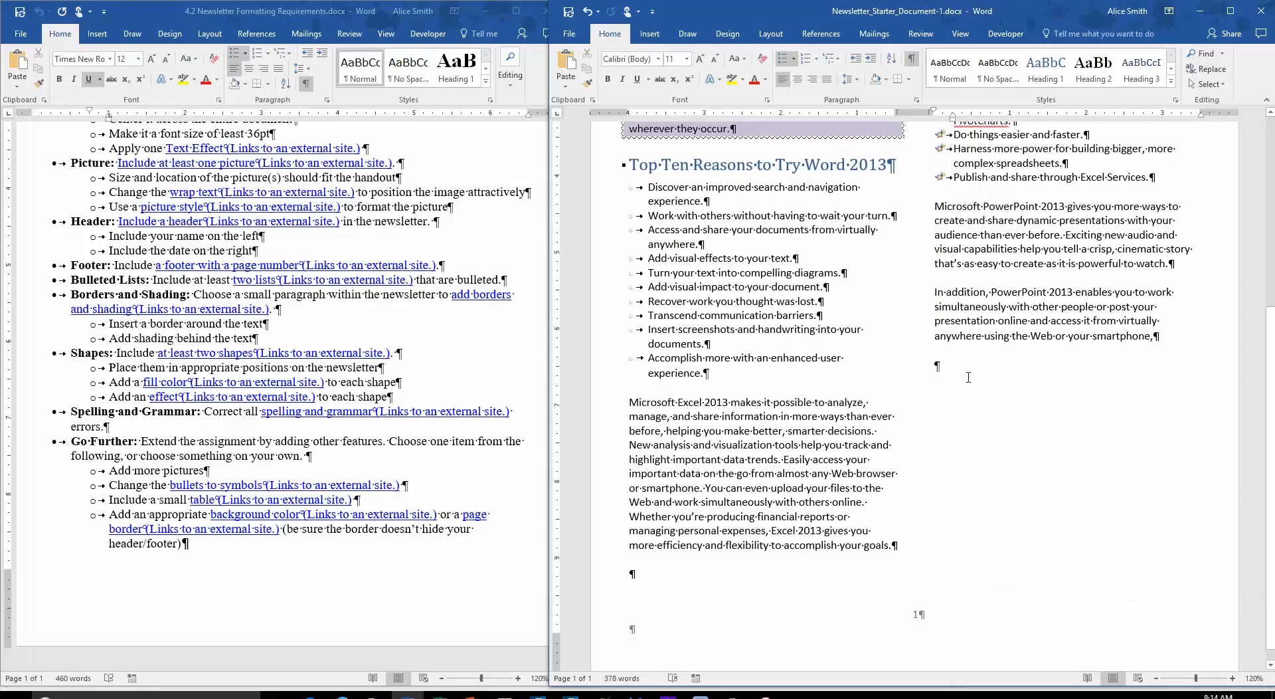
click(935, 366)
text(Add)
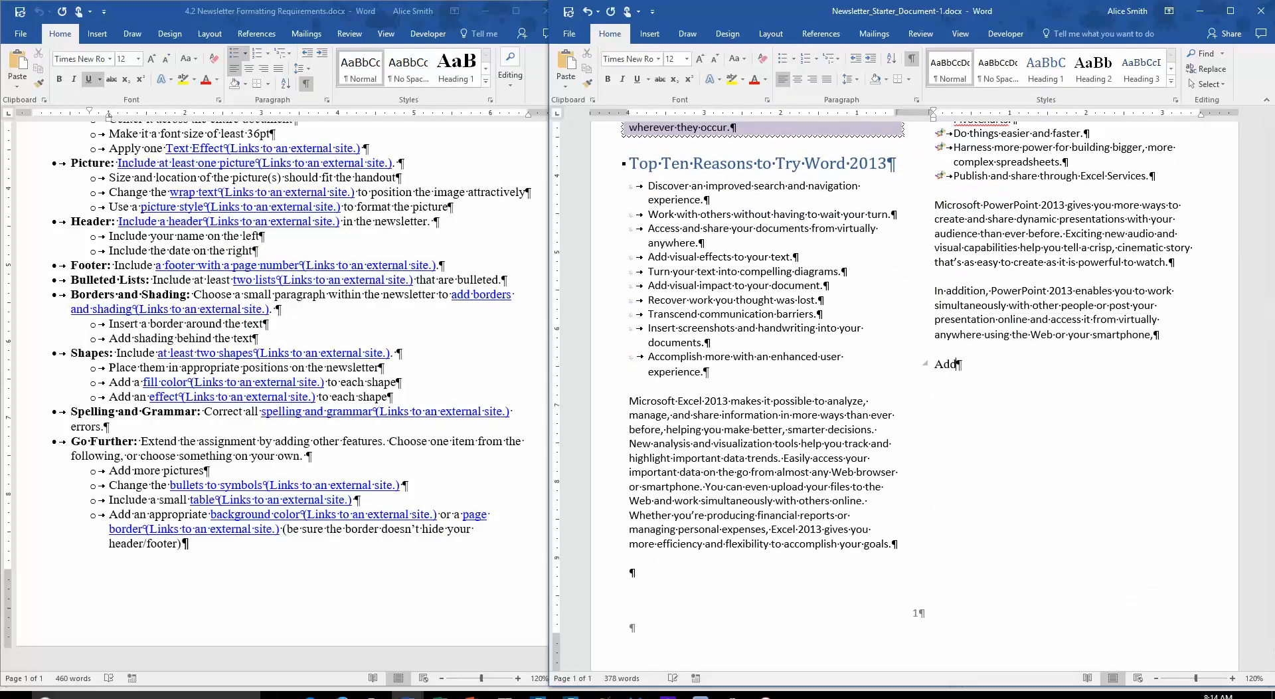
text( information about MS OU)
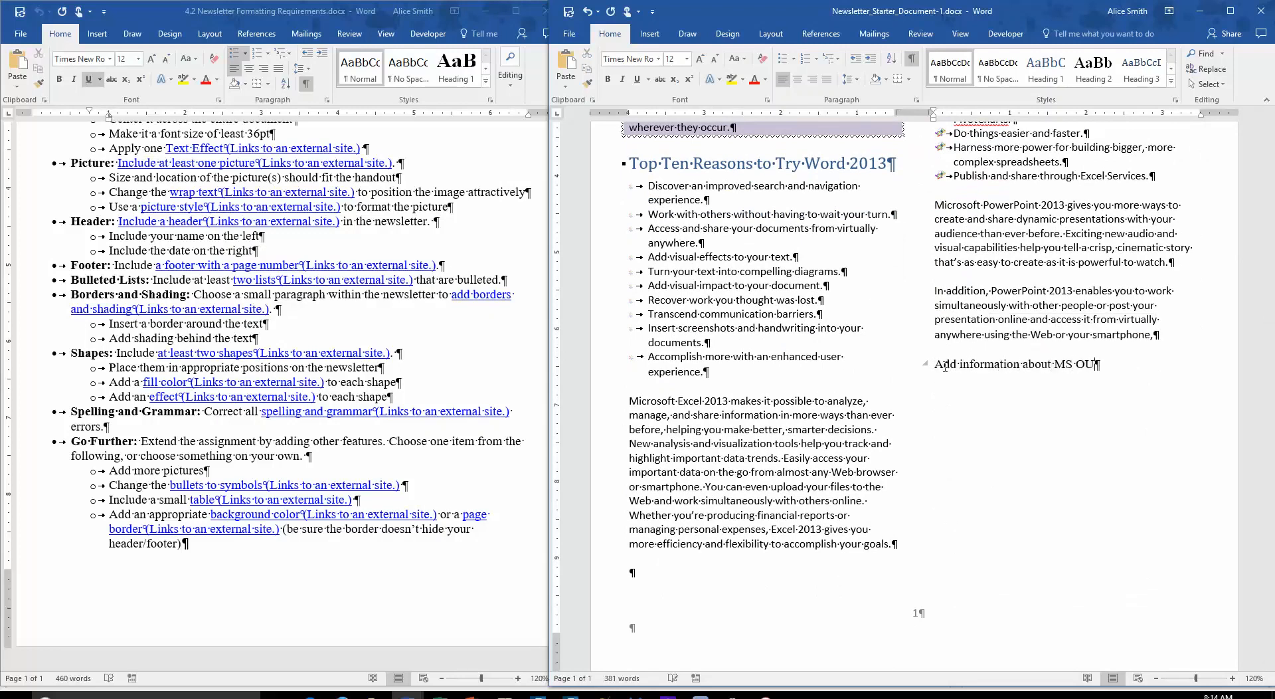
text(tlo)
key(BackSpace)
key(BackSpace)
key(BackSpace)
key(BackSpace)
text(utlook)
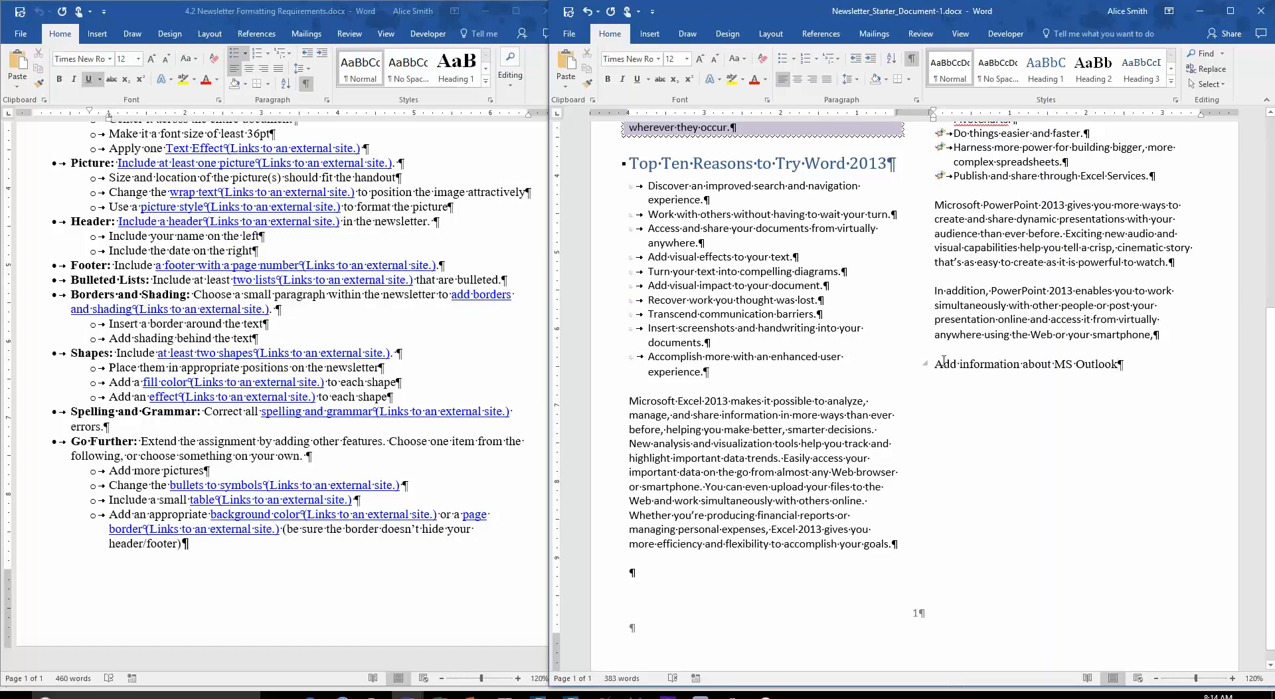
Step: Make the "Add information about MS Outlook" line bold and red
drag(936, 364, 1123, 370)
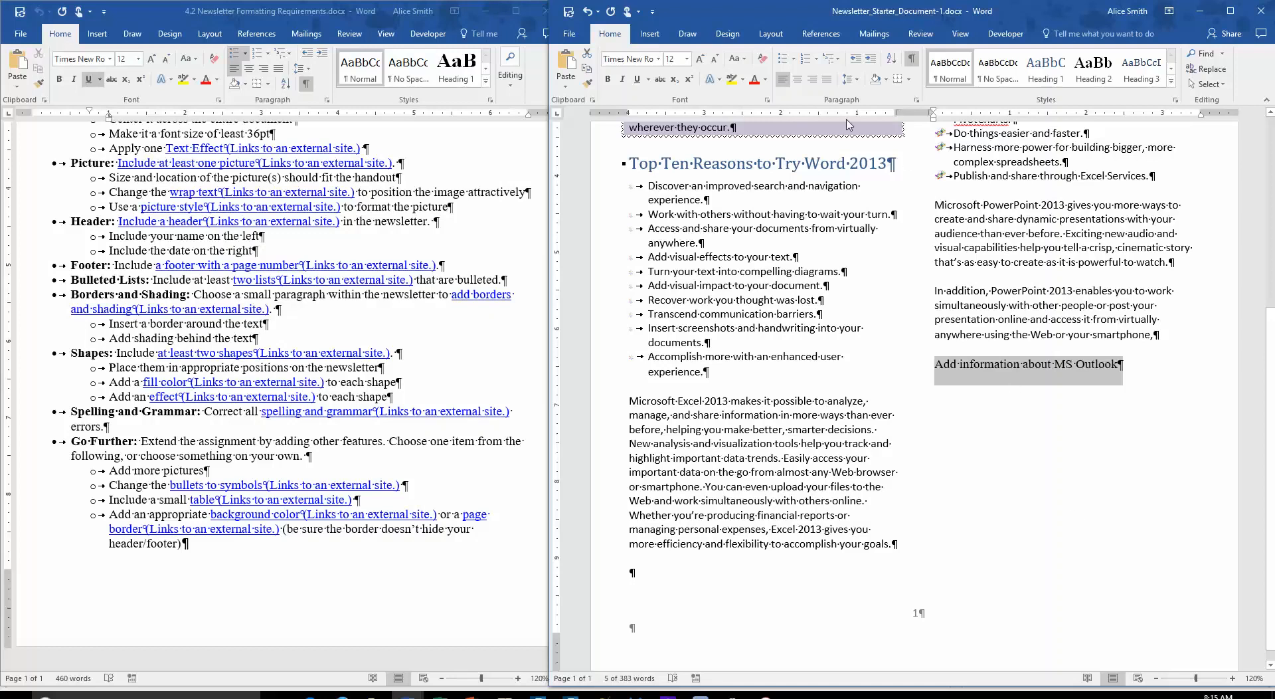
click(754, 80)
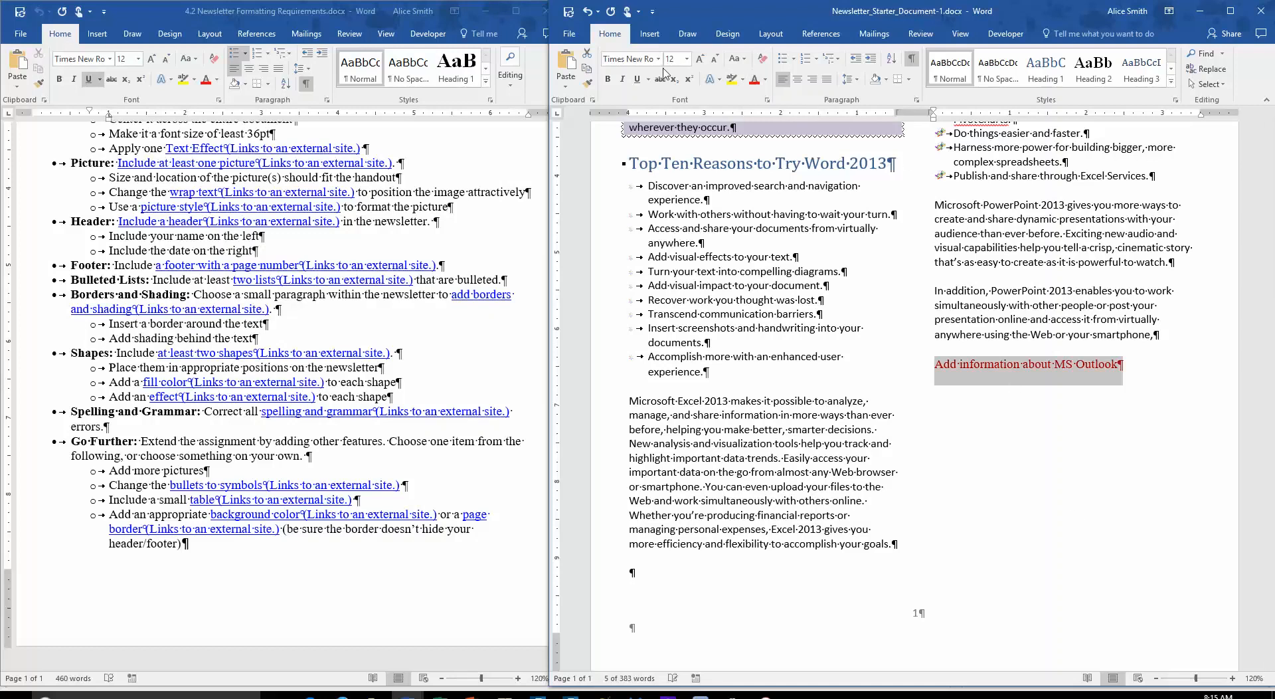
click(608, 79)
click(1088, 494)
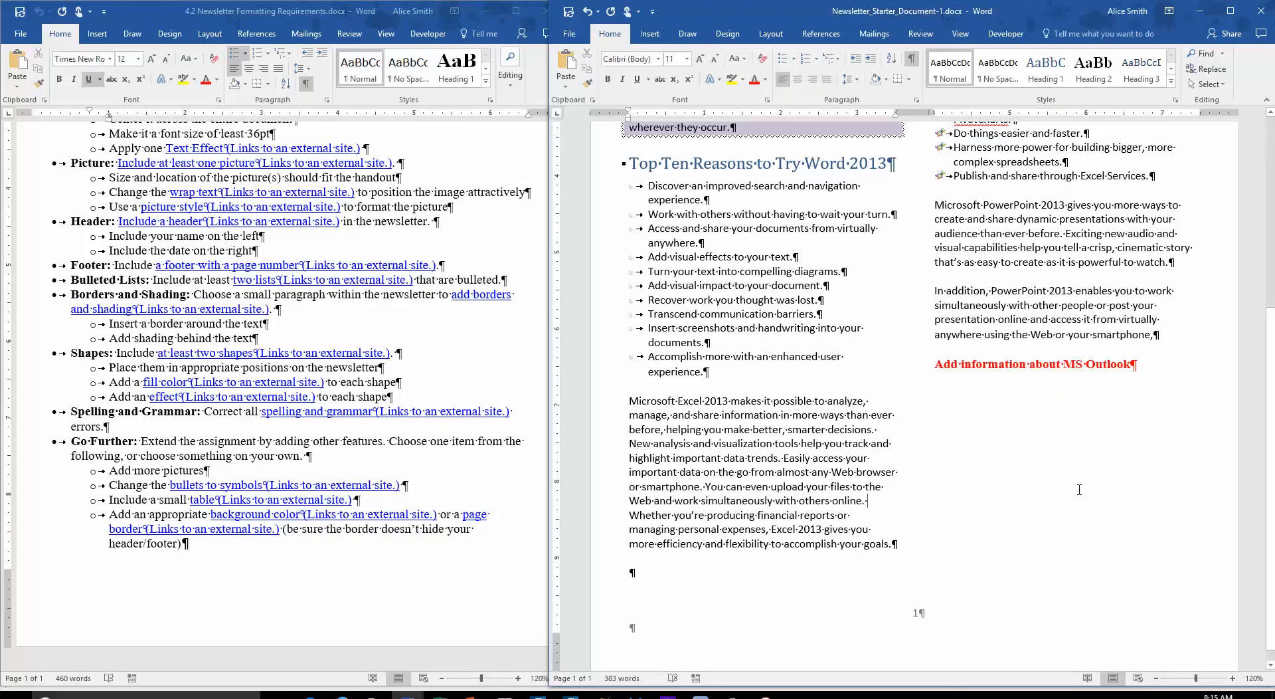
Step: Review the Newsletter Formatting Task List from Newsletter Text to Go Further and compare each requirement with the newsletter
scroll(1088, 494, up, 4)
scroll(412, 432, up, 8)
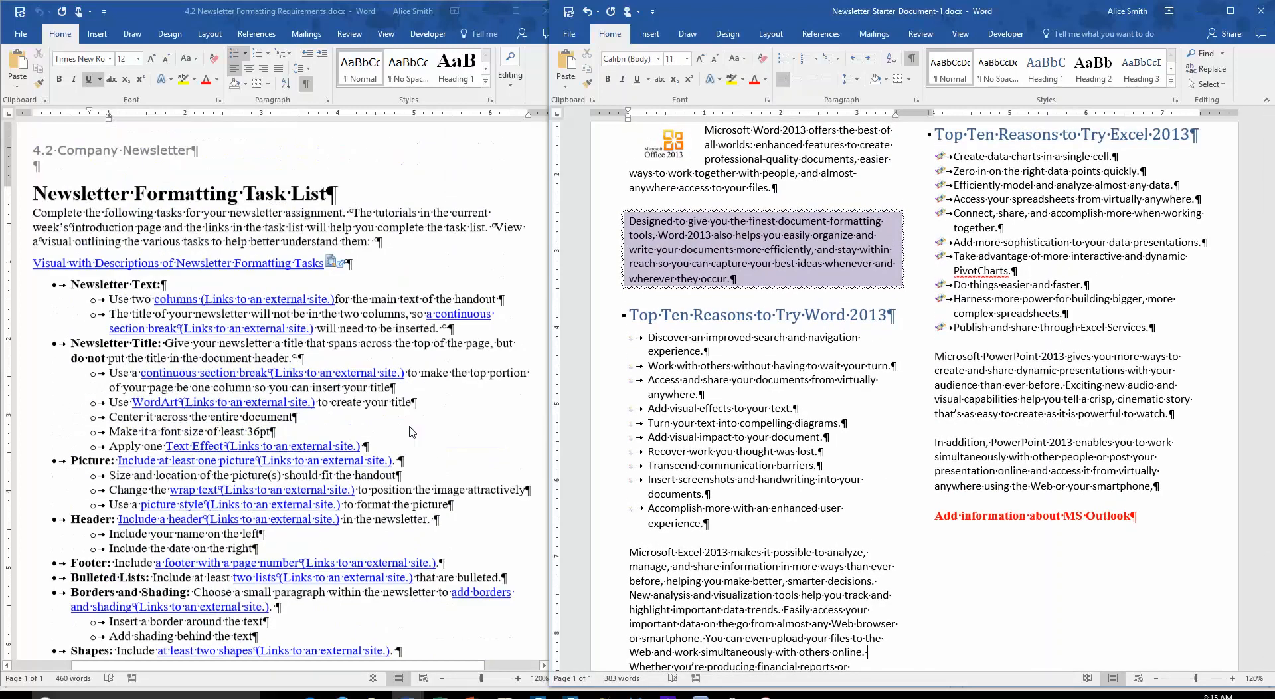
scroll(693, 352, down, 2)
scroll(693, 352, up, 3)
scroll(694, 352, up, 2)
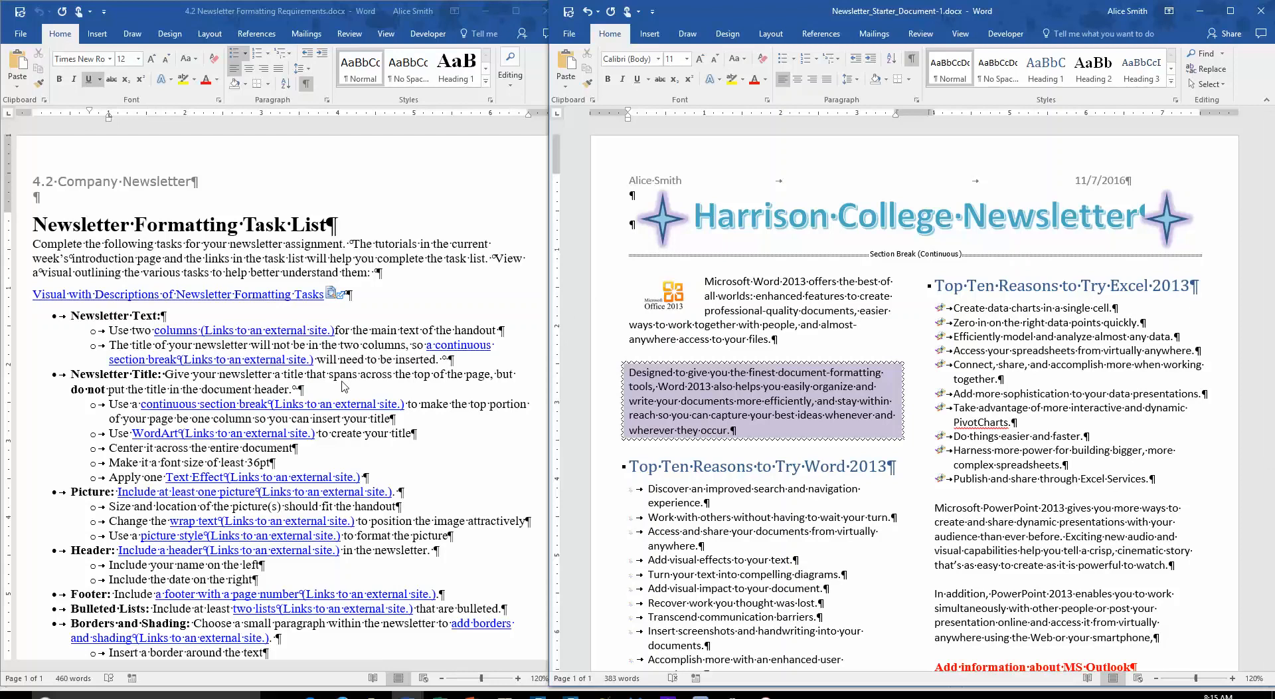
scroll(346, 382, down, 2)
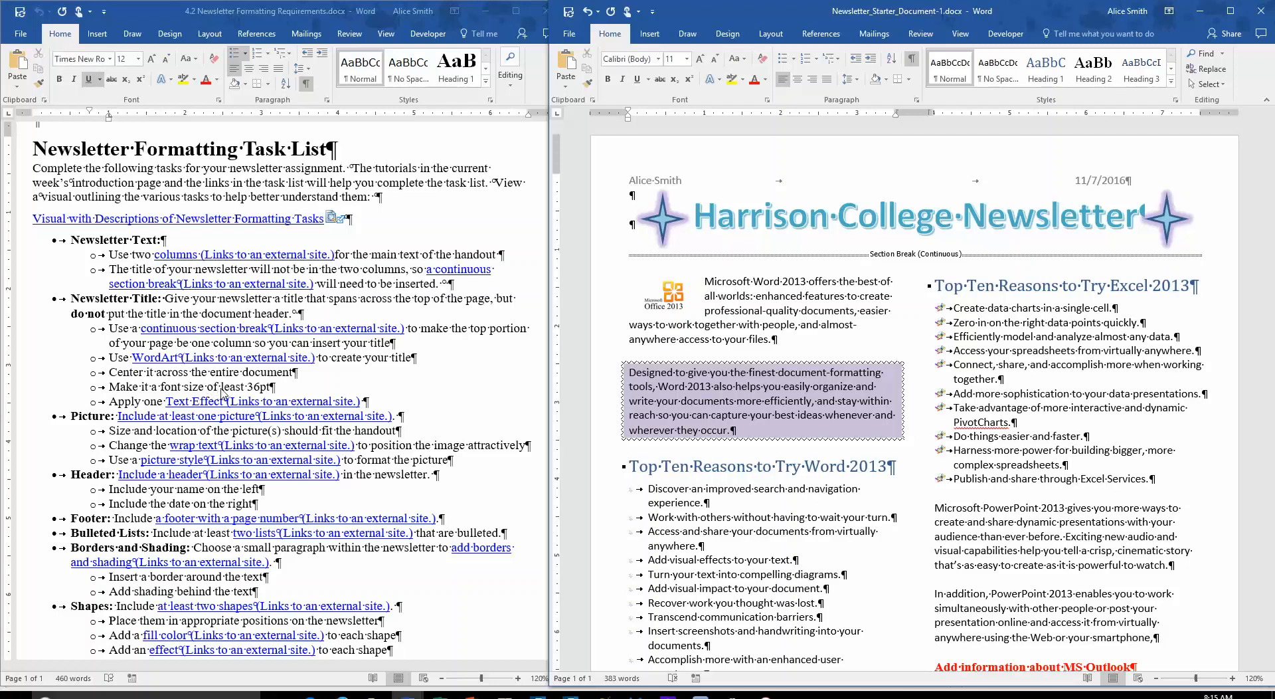
scroll(222, 393, down, 1)
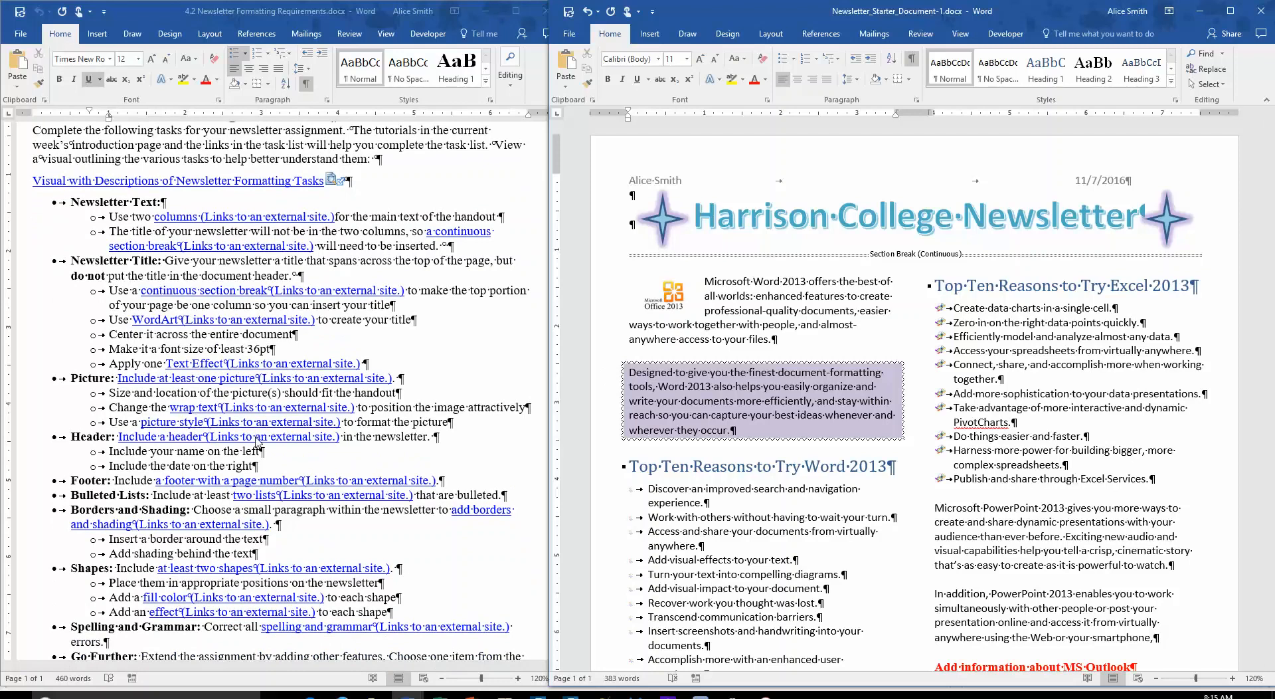
scroll(258, 442, down, 1)
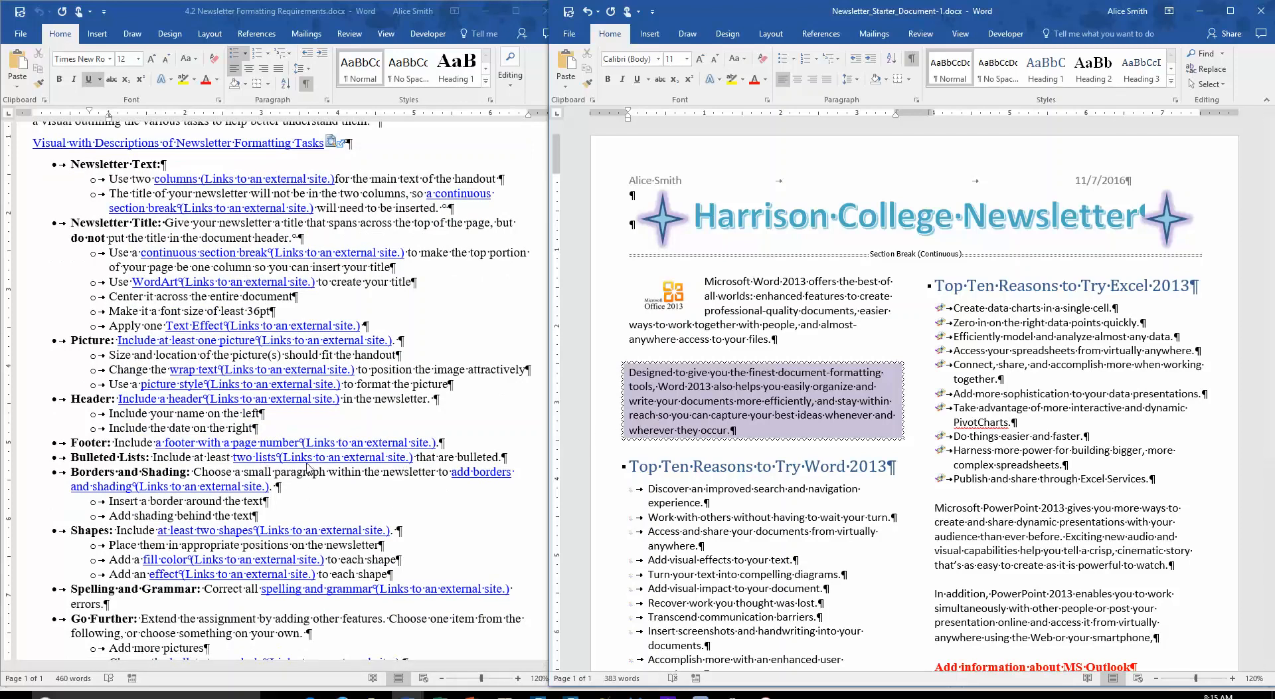
scroll(506, 445, down, 3)
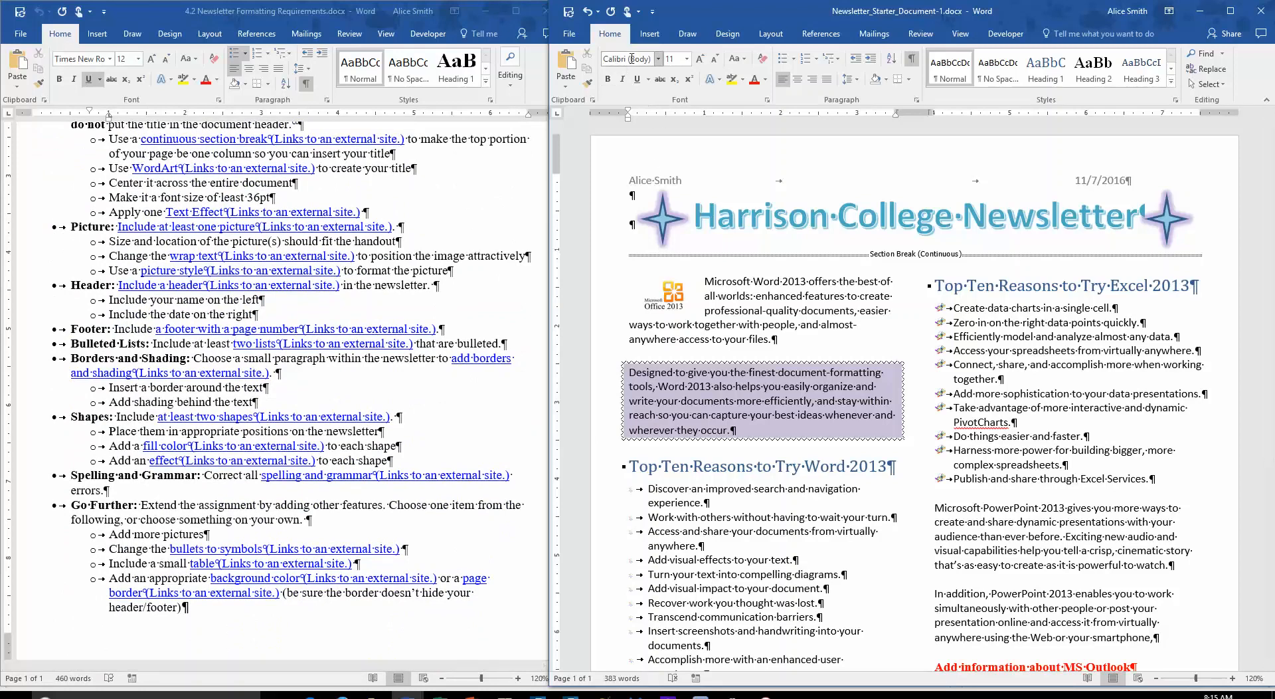
click(652, 35)
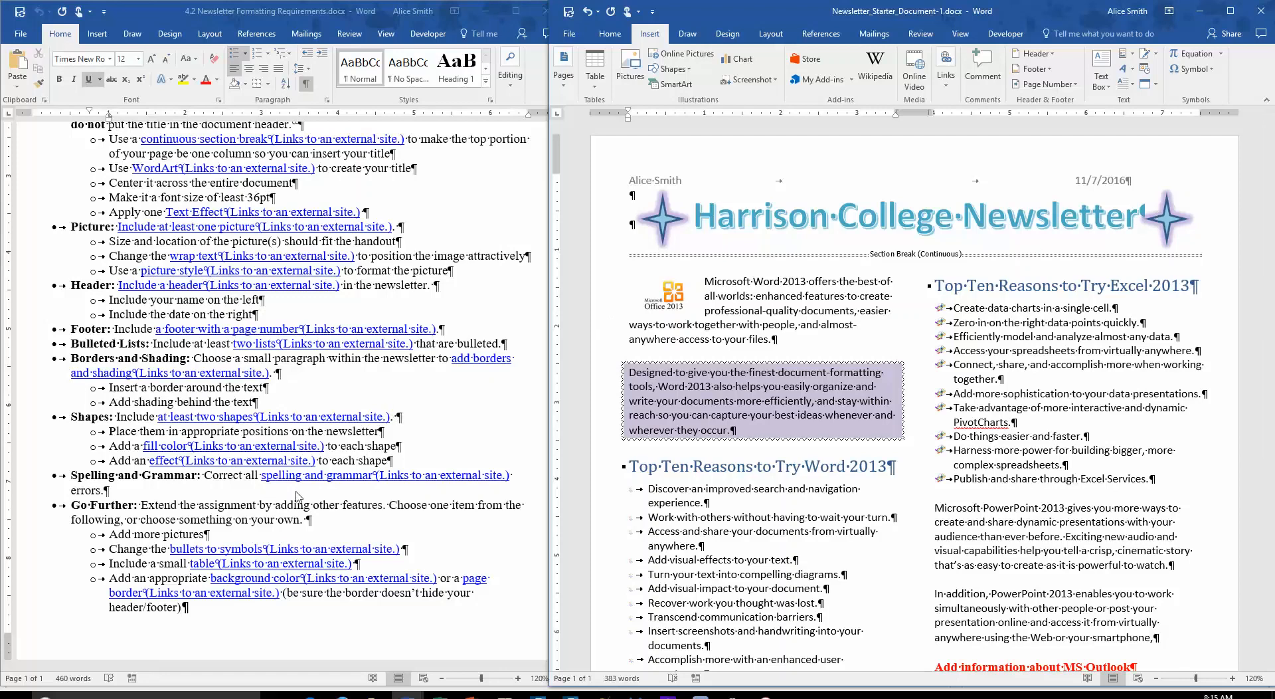
scroll(996, 528, down, 3)
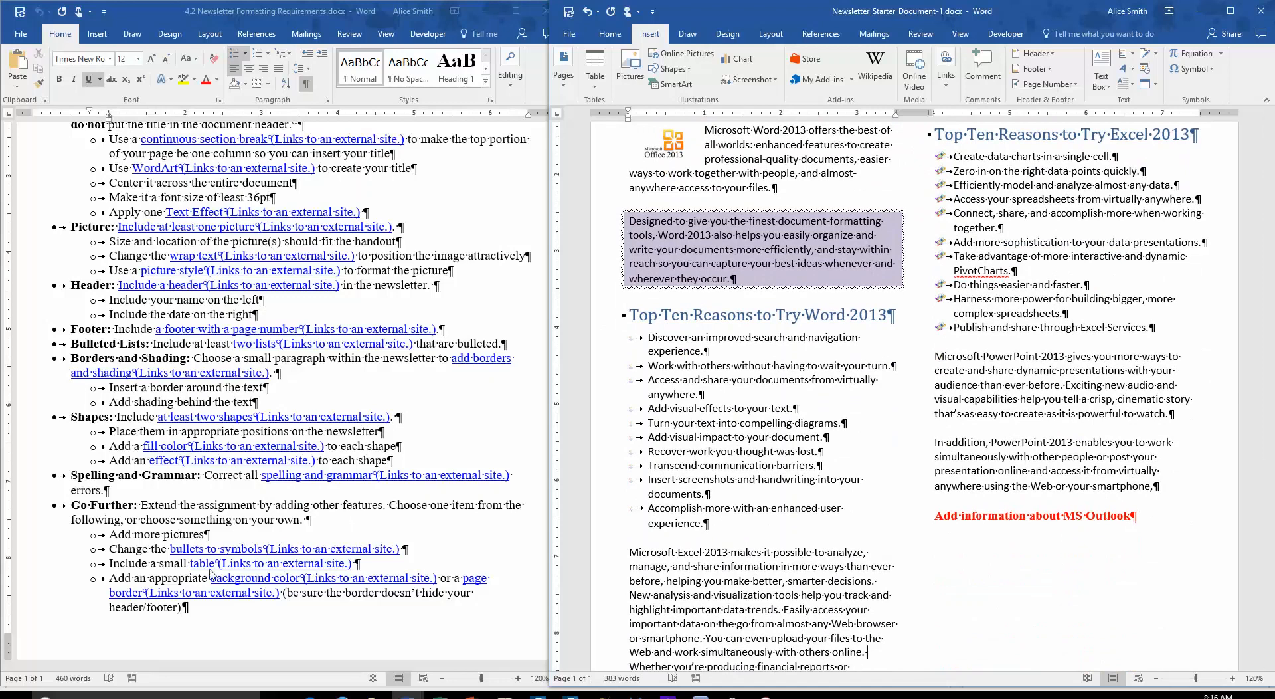
scroll(292, 545, up, 5)
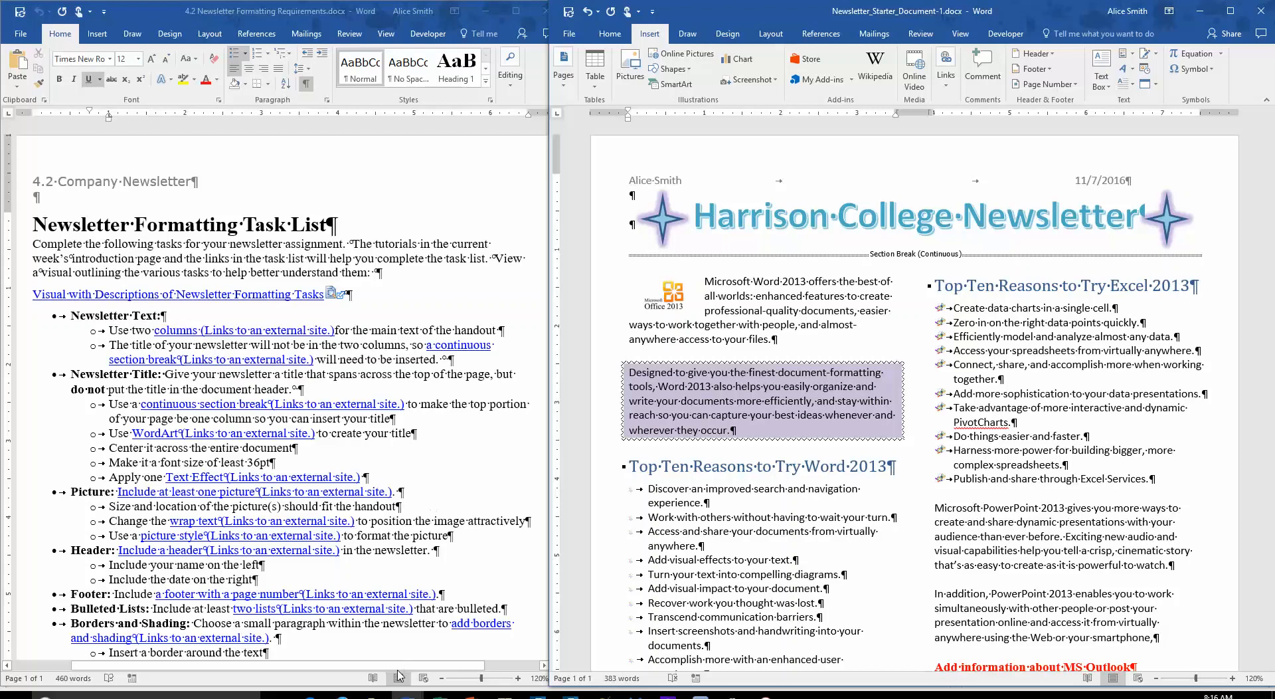
scroll(915, 398, down, 2)
Step: Switch to Firefox and place the 4.2 Assignment - Company Newsletter page beside the newsletter, zoomed out so the rubric's full width fits
click(342, 696)
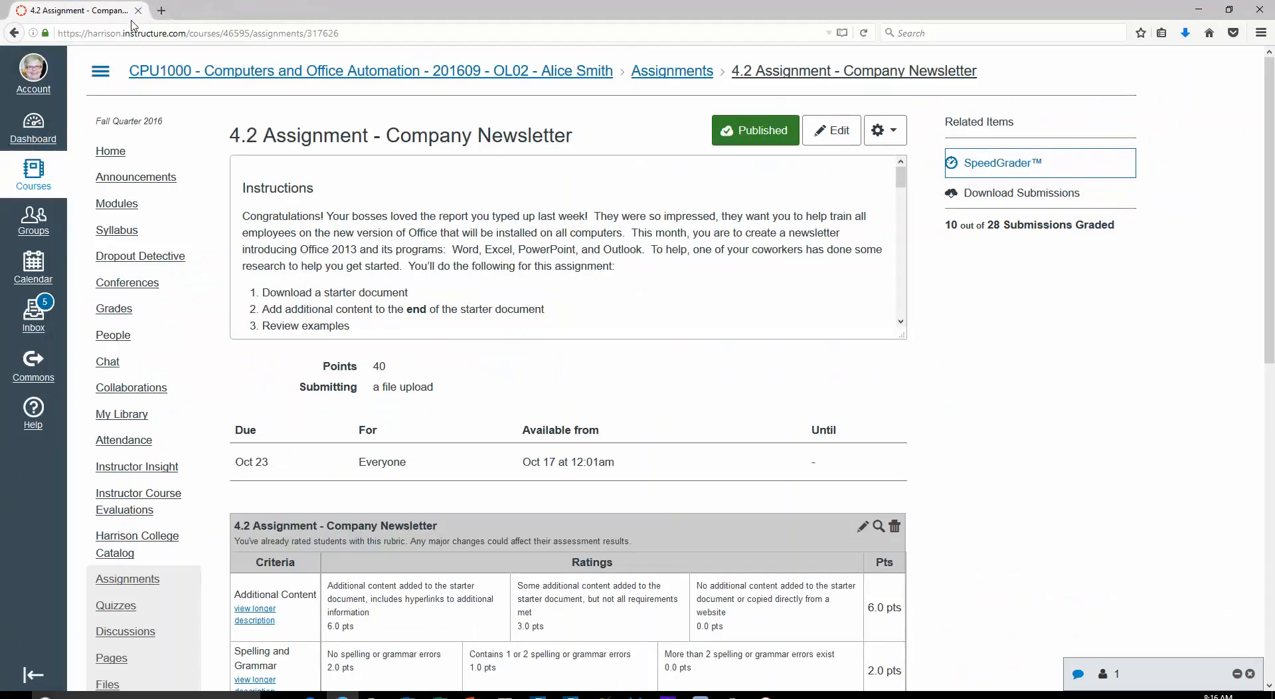
scroll(545, 506, down, 6)
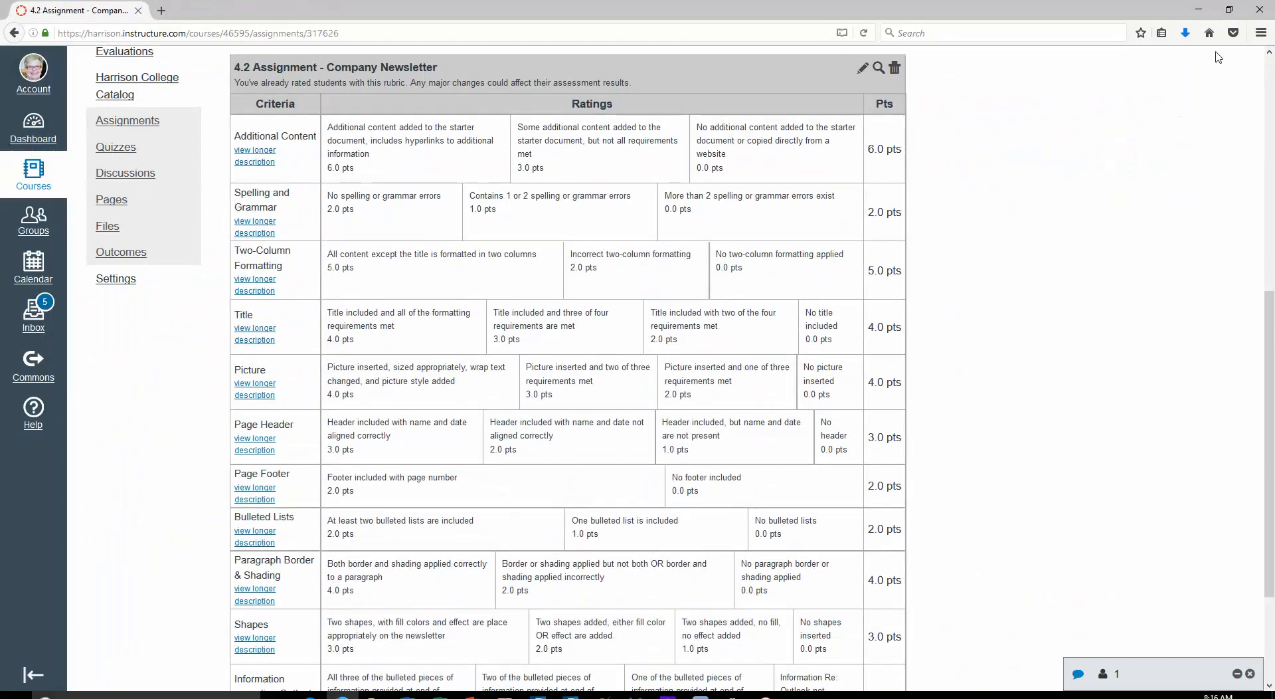
click(1229, 10)
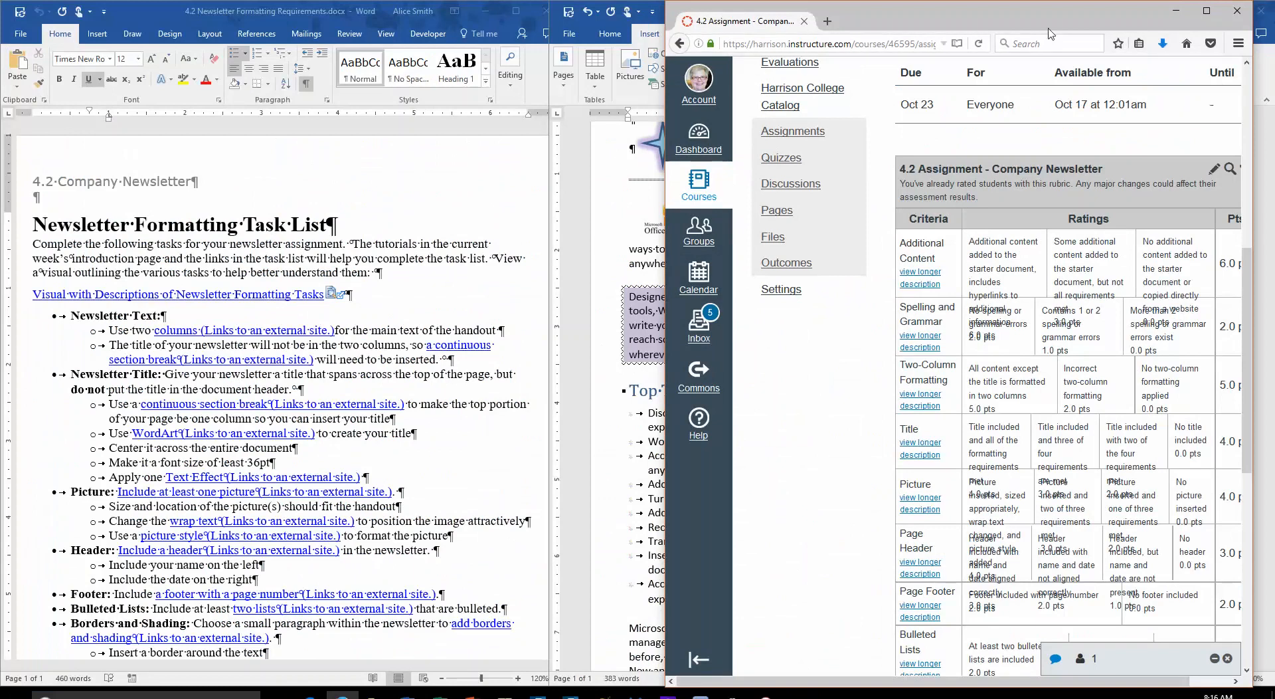
drag(1018, 21, 585, 59)
drag(502, 47, 387, 28)
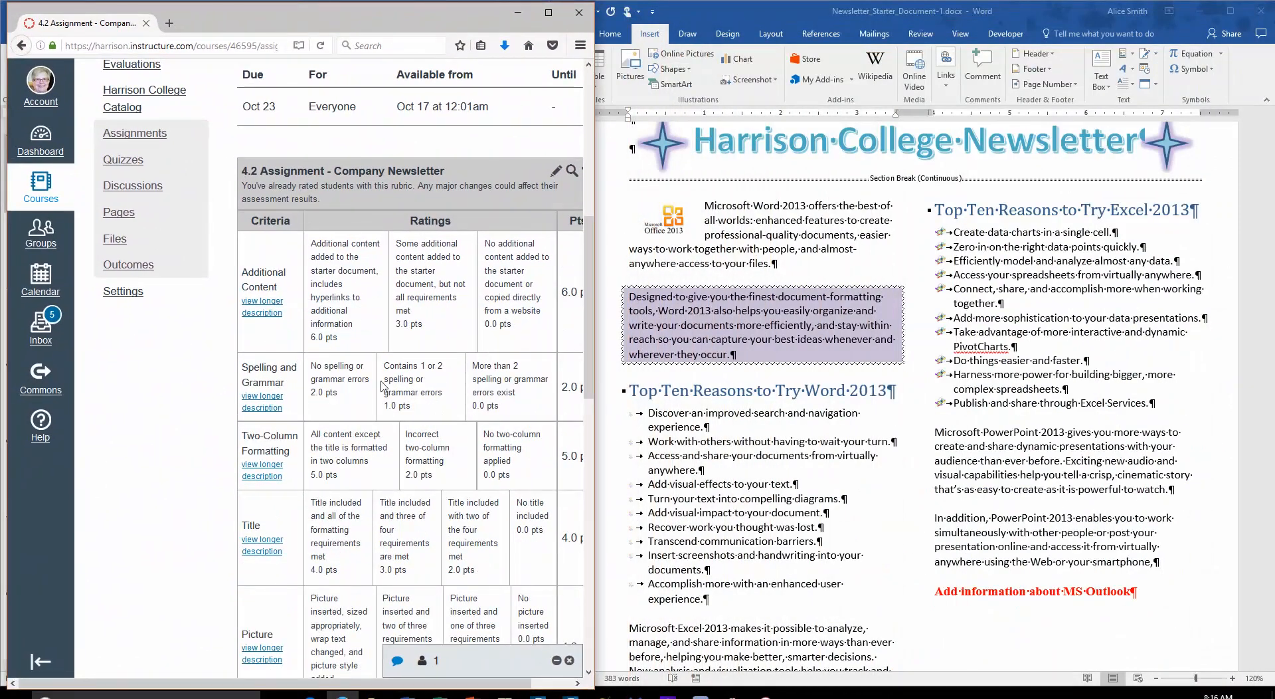
key(ctrl+minus)
key(ctrl+minus)
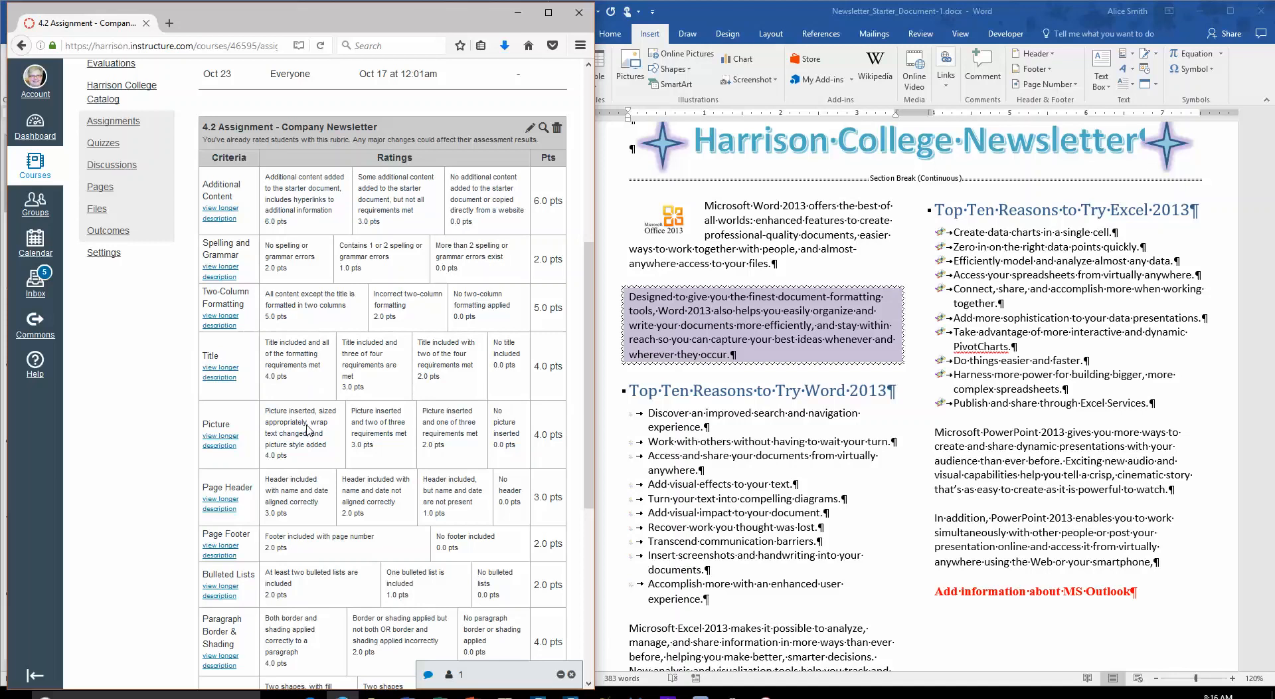
Step: Check the newsletter against the assignment rubric's criteria, from Additional Content through Information regarding Outlook
scroll(674, 405, up, 2)
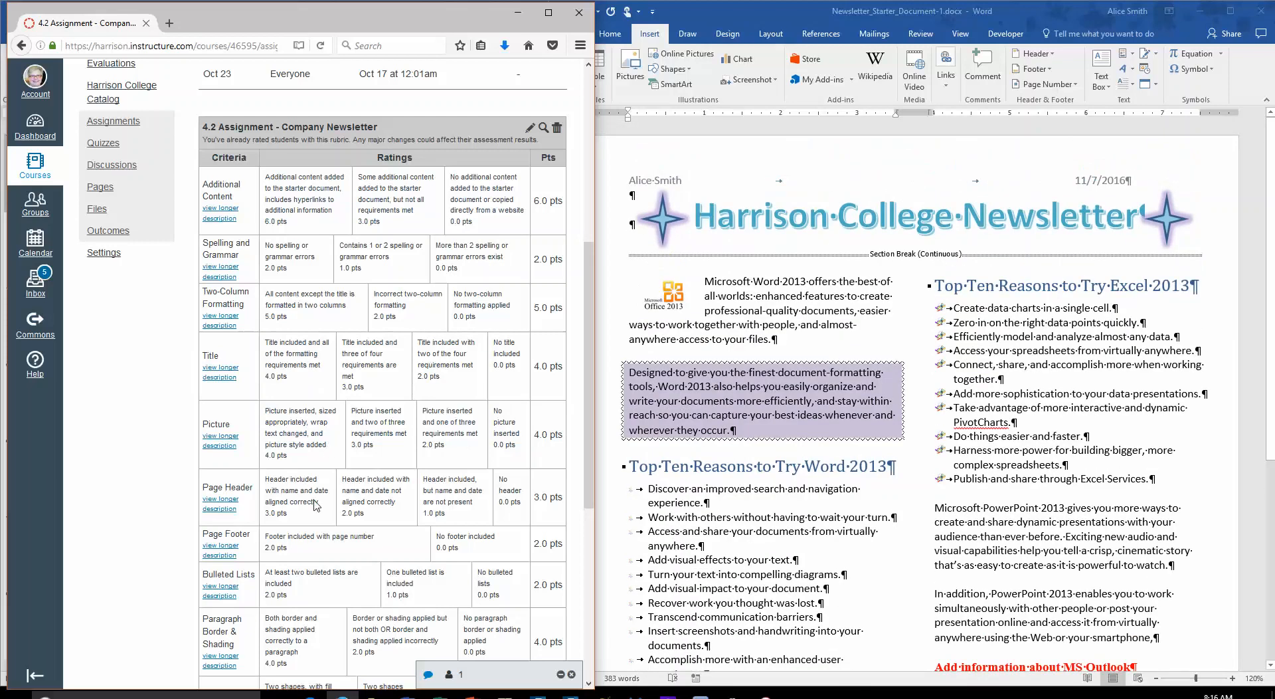
scroll(702, 533, down, 8)
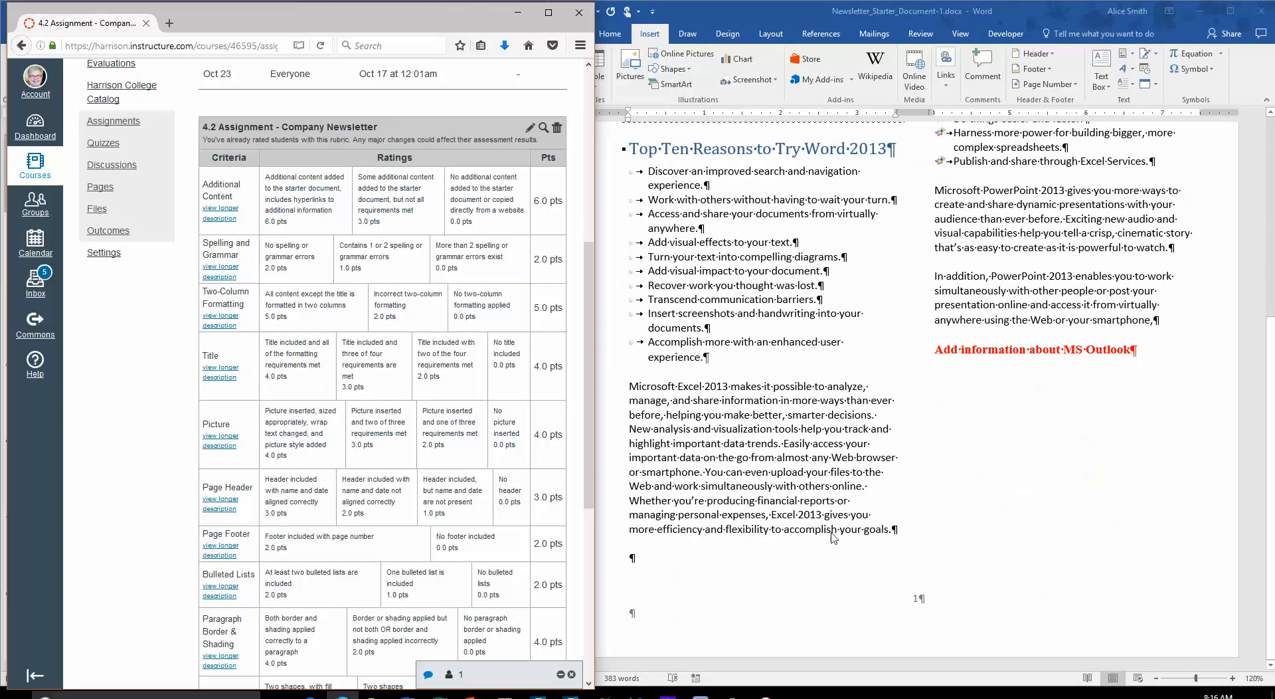
scroll(332, 532, down, 2)
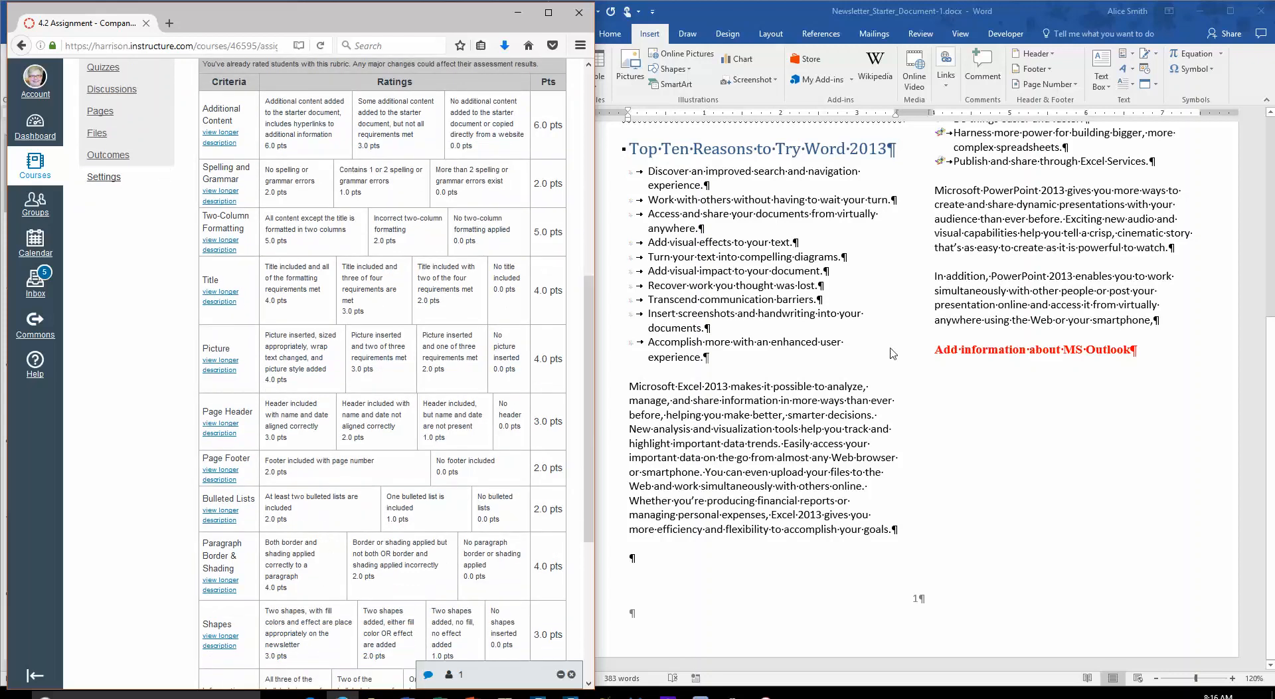
scroll(890, 348, up, 3)
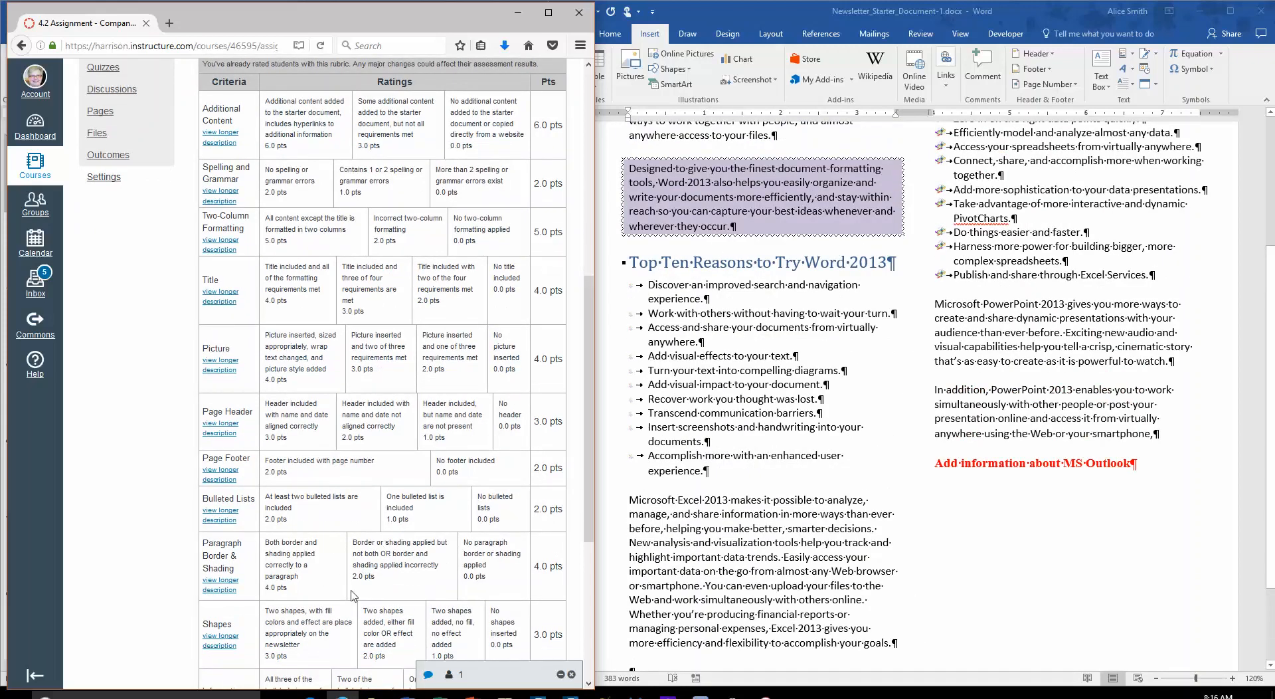
scroll(1029, 182, up, 3)
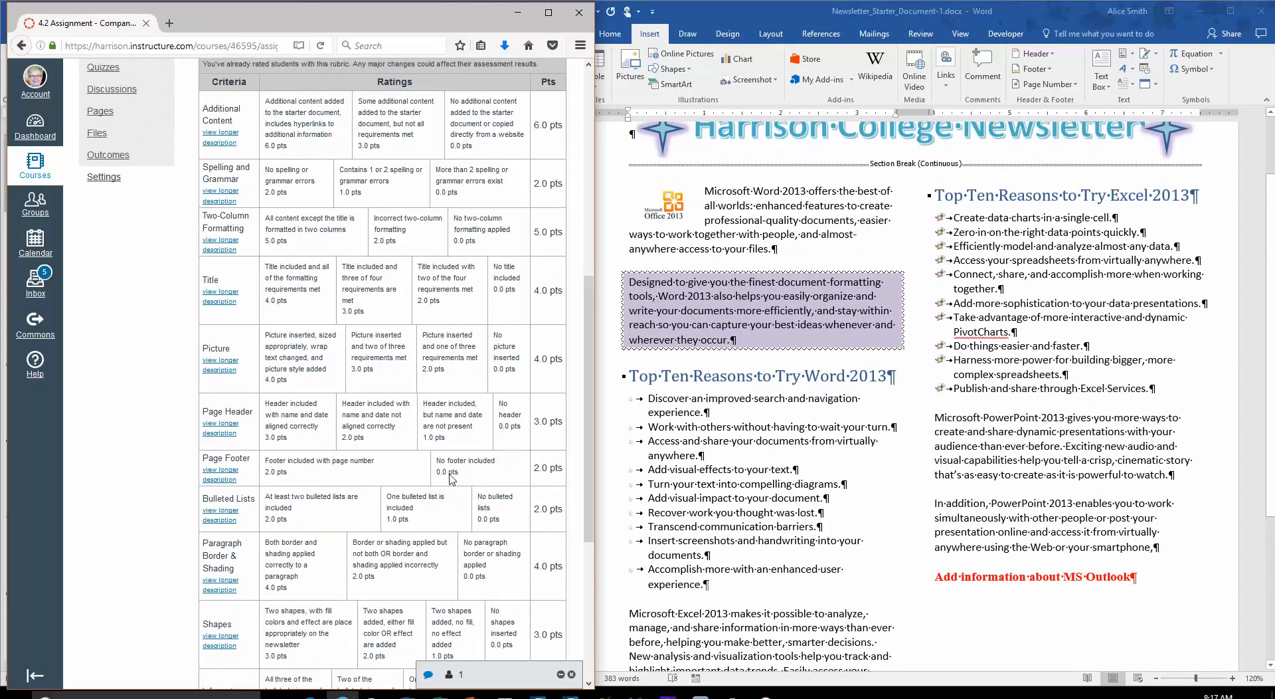
scroll(445, 484, down, 4)
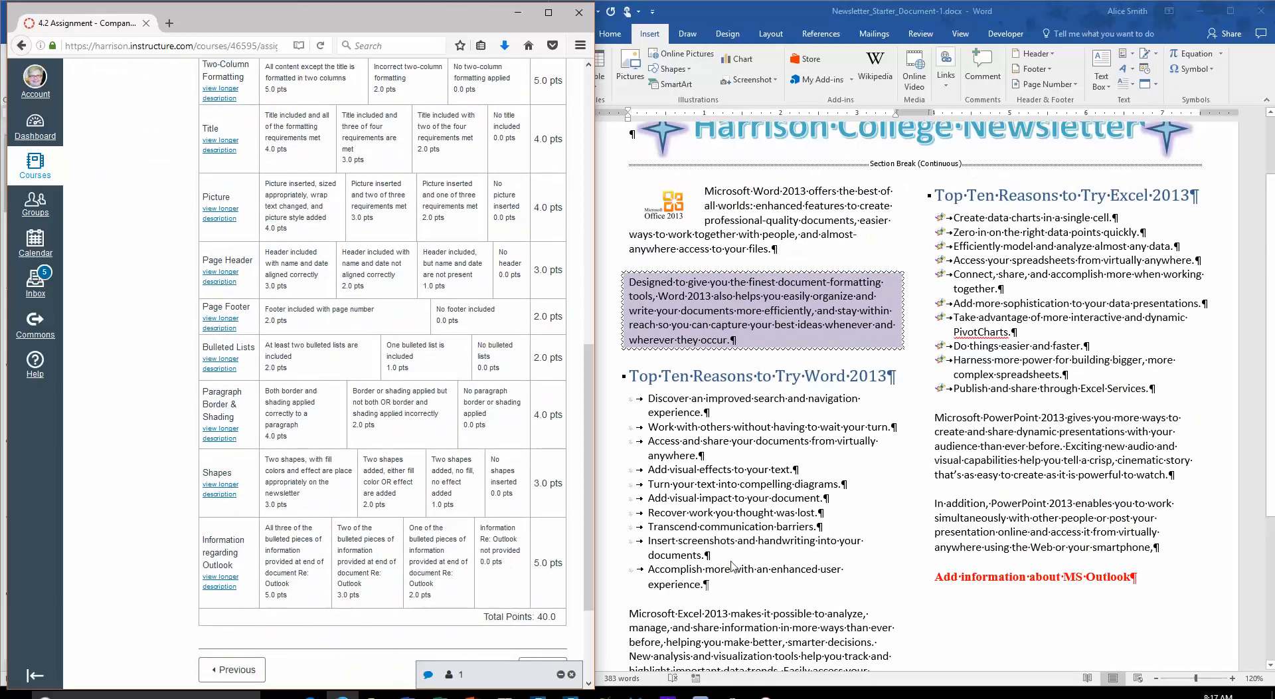
scroll(506, 566, up, 10)
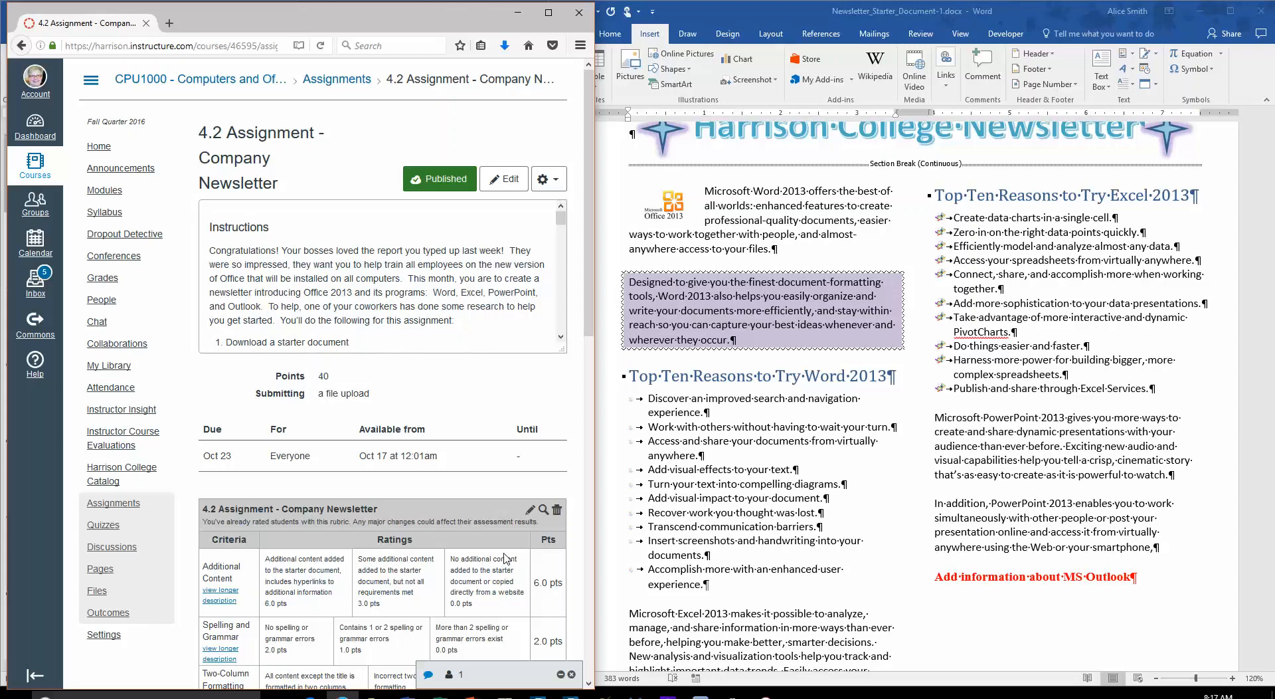
scroll(1013, 543, up, 3)
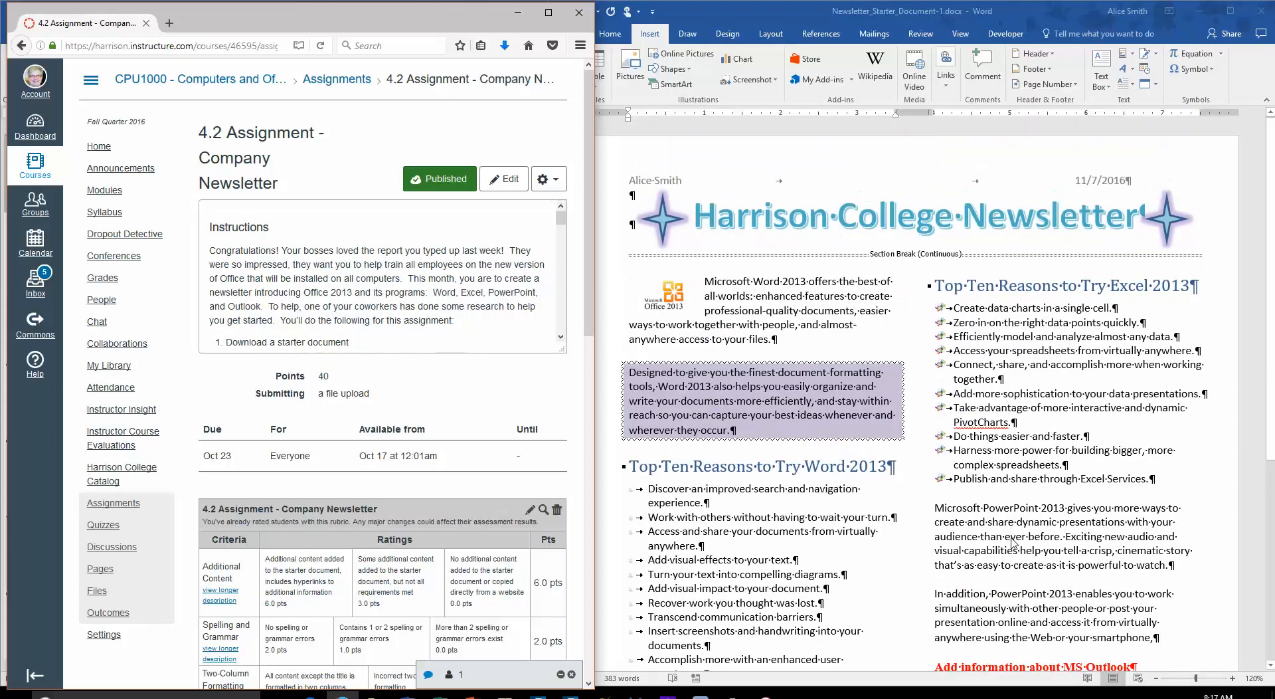